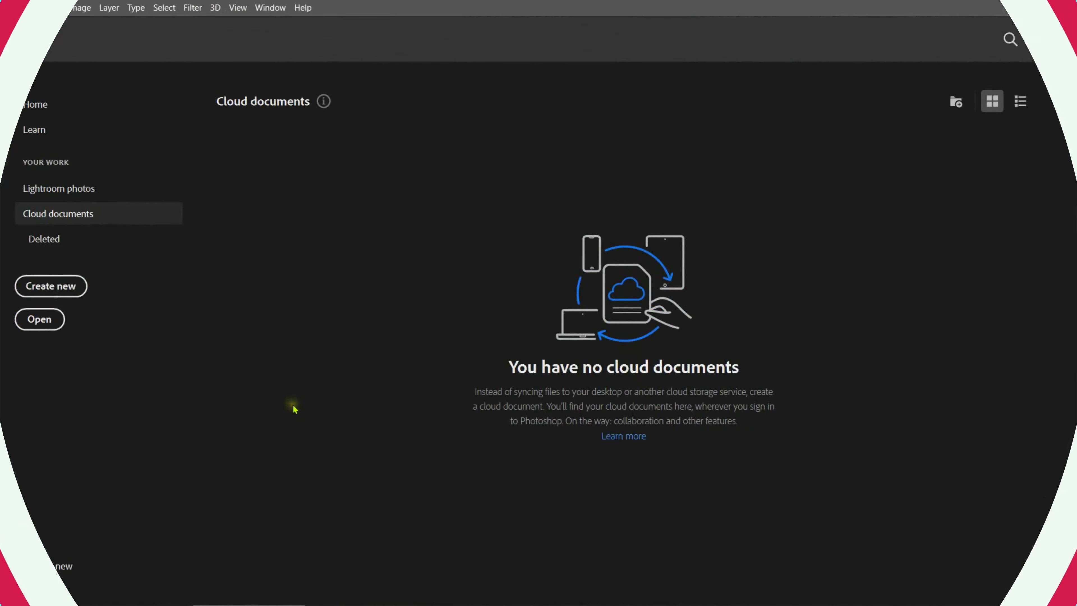
Create a new Letter-preset document, 8.5 × 11 inches at 300 ppi.
left_click(30, 7)
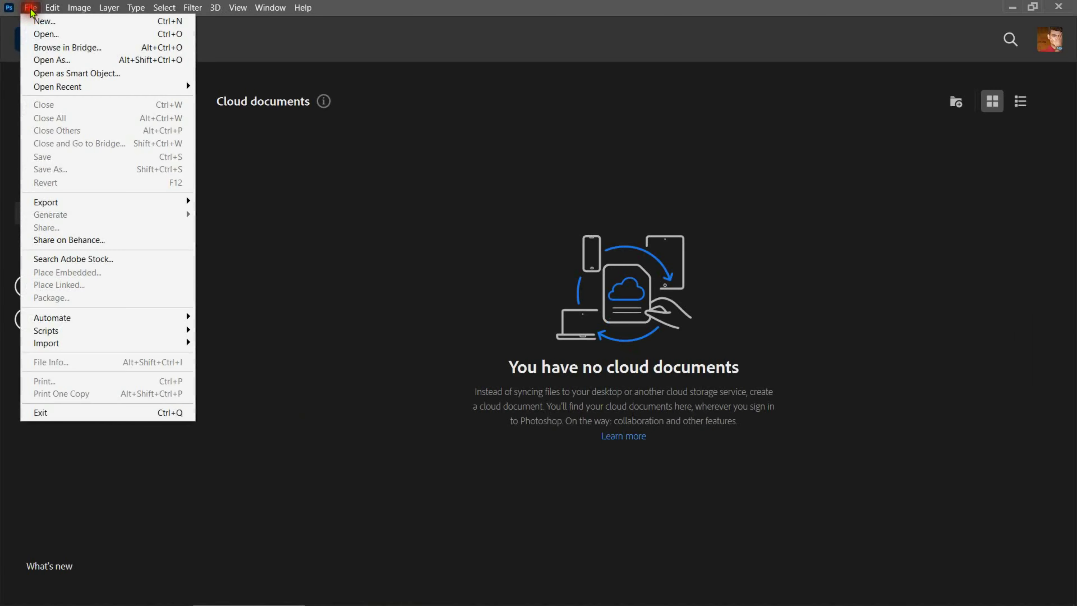
left_click(43, 22)
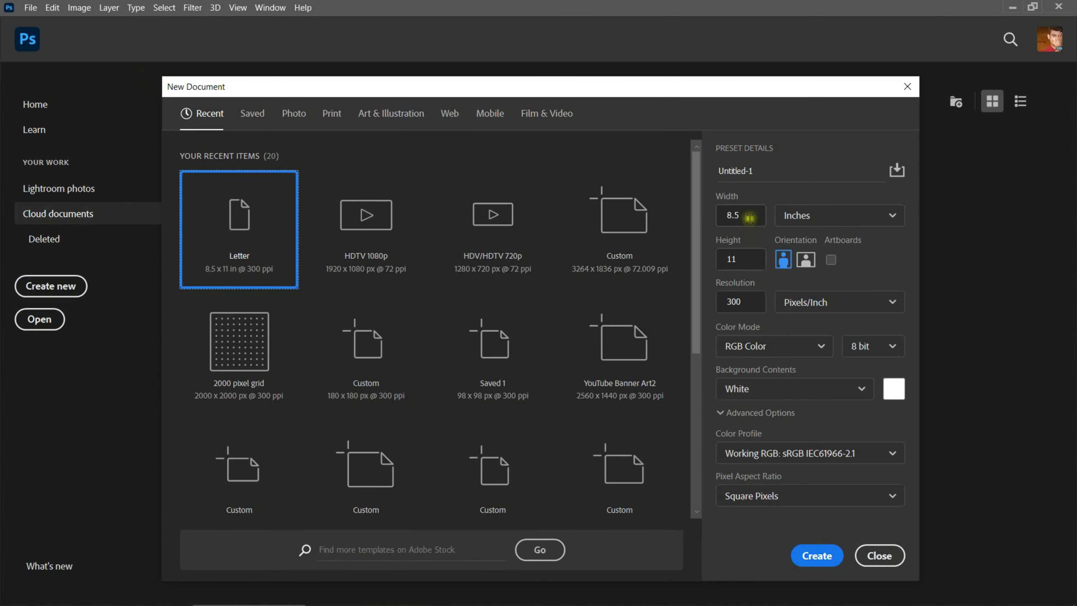
left_click(811, 554)
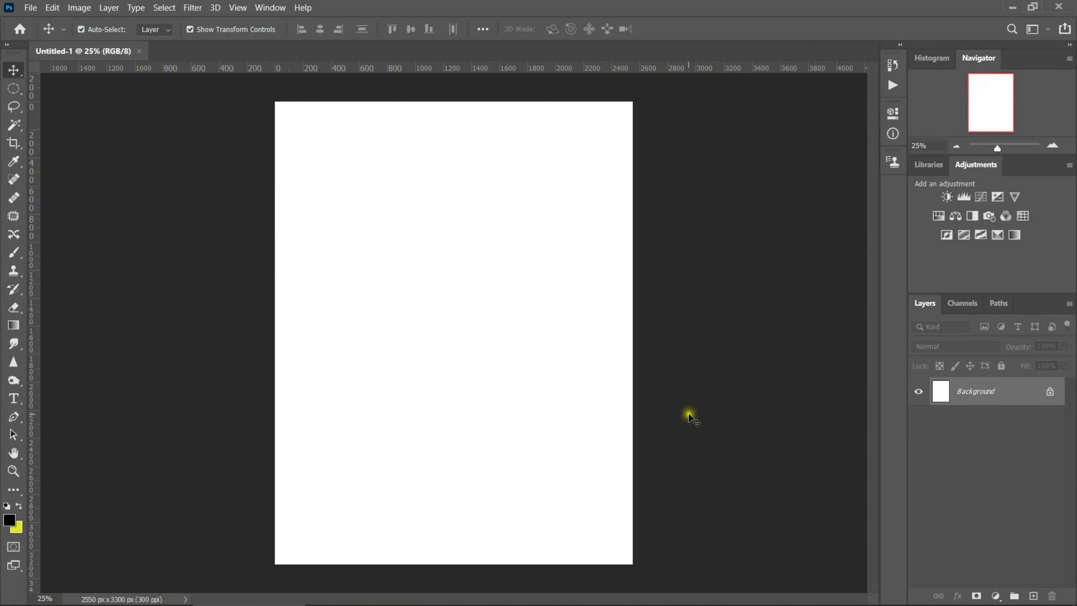
Unlock the Background and give it a radial bright-to-dark green Gradient Overlay.
left_click(1049, 394)
left_click(960, 597)
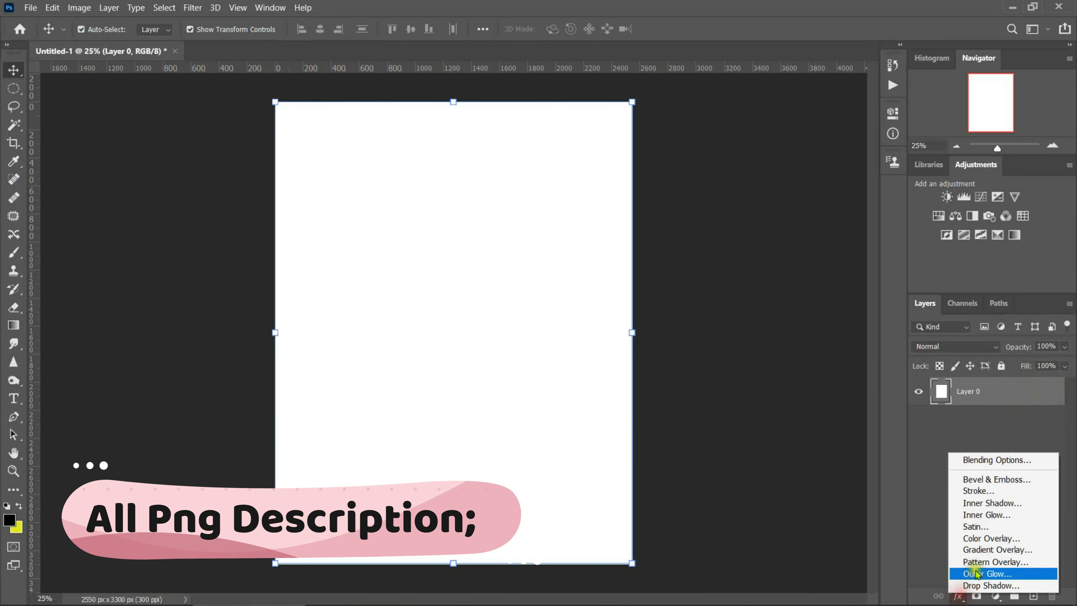
left_click(970, 535)
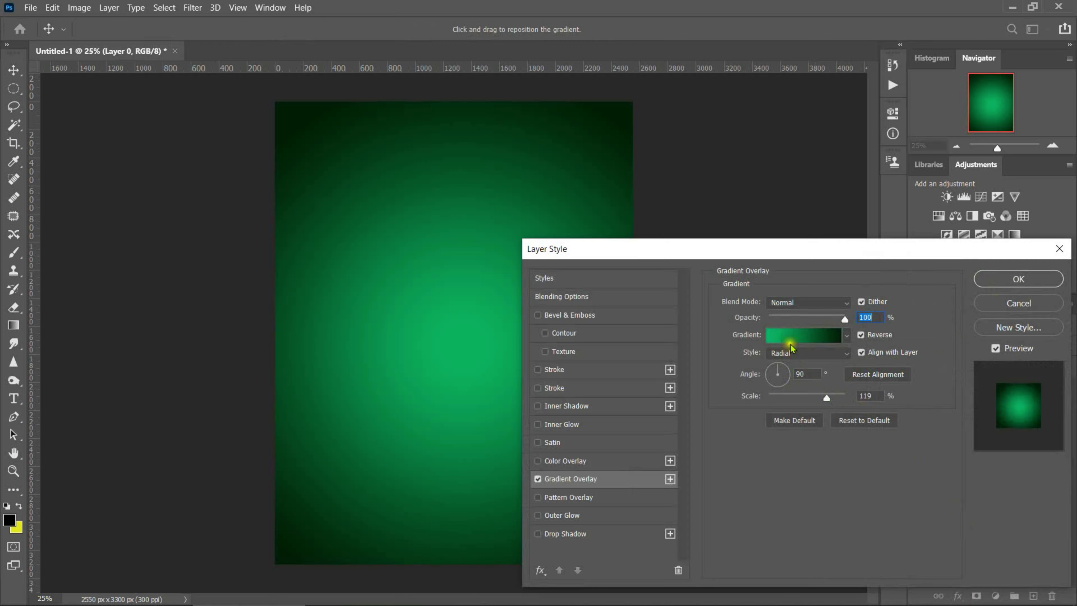
left_click(808, 342)
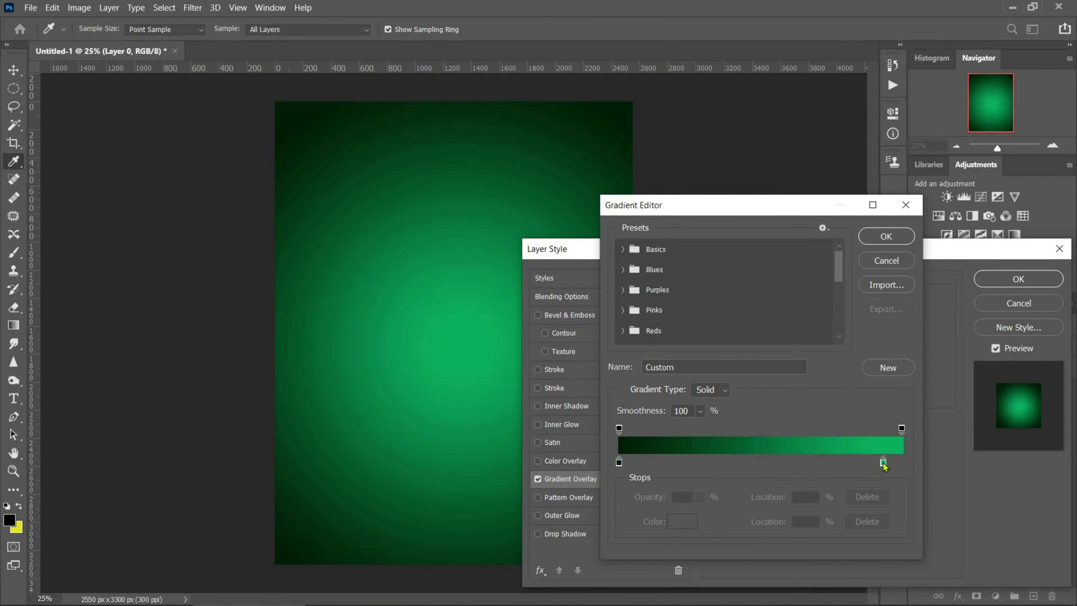
left_click_drag(884, 464, 862, 463)
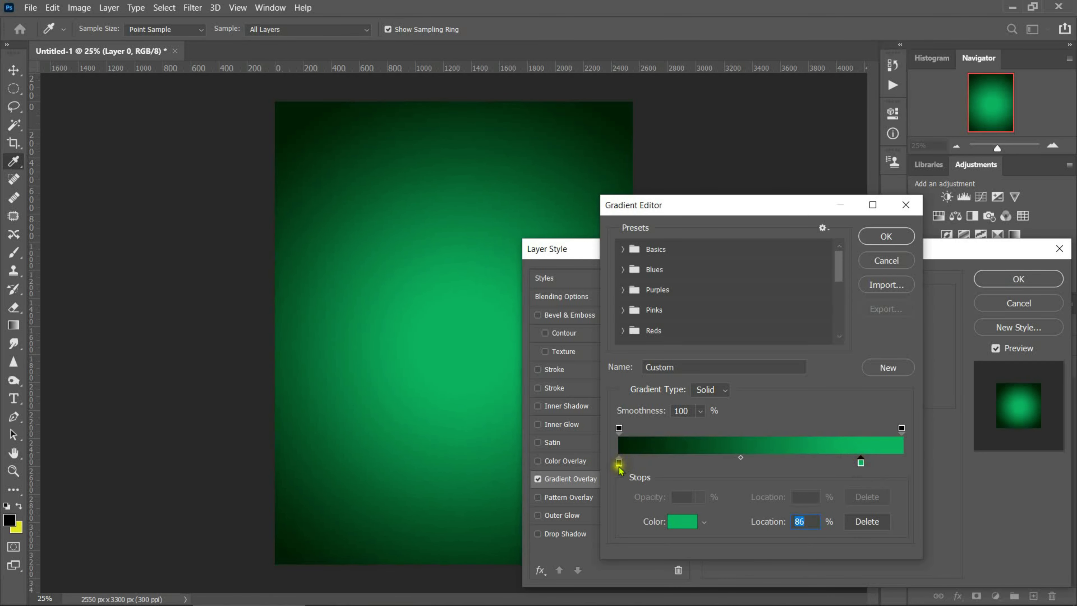
left_click_drag(619, 462, 632, 467)
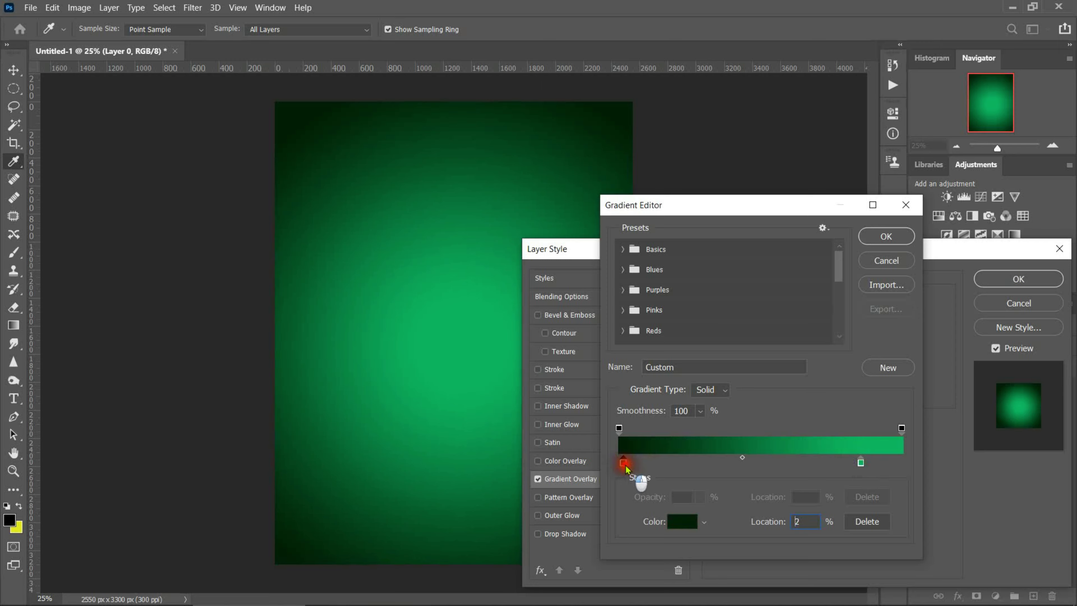
left_click(888, 237)
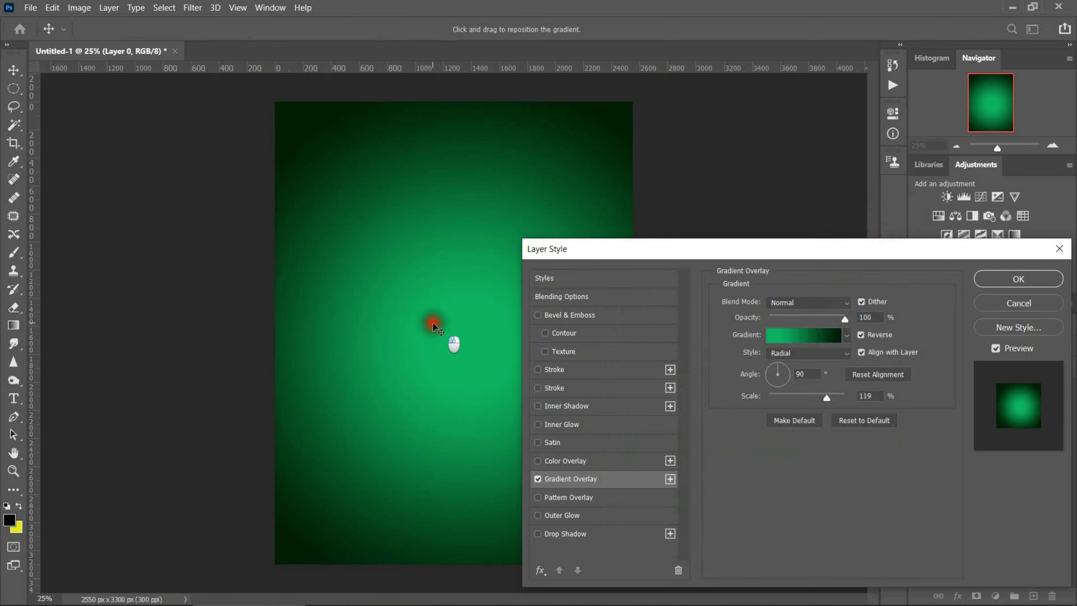
left_click(1000, 280)
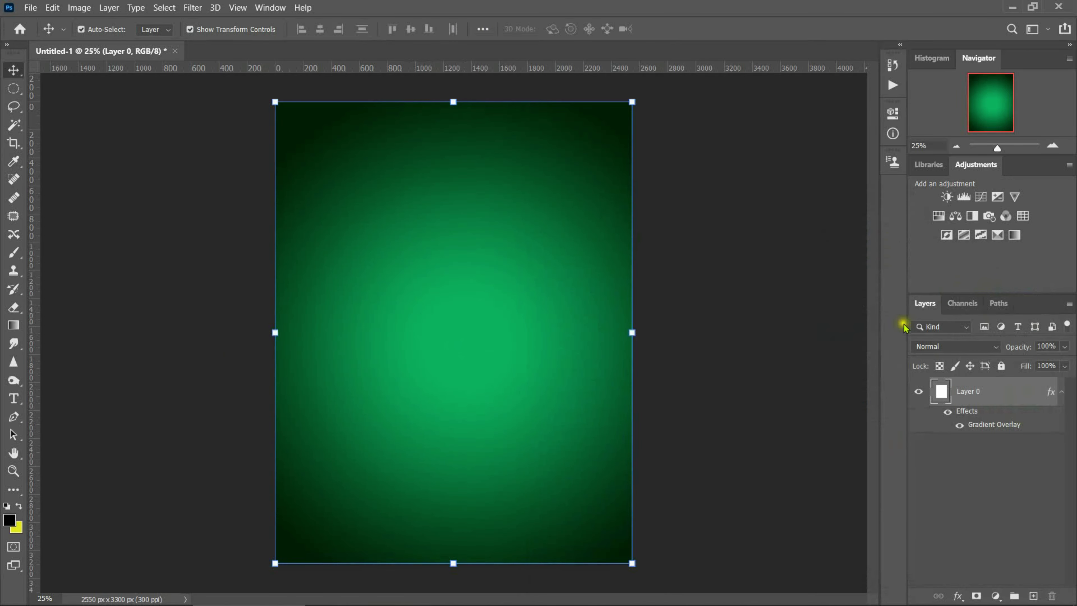
Place png 3.png as an embedded car image and commit it centred on the page.
left_click(13, 470)
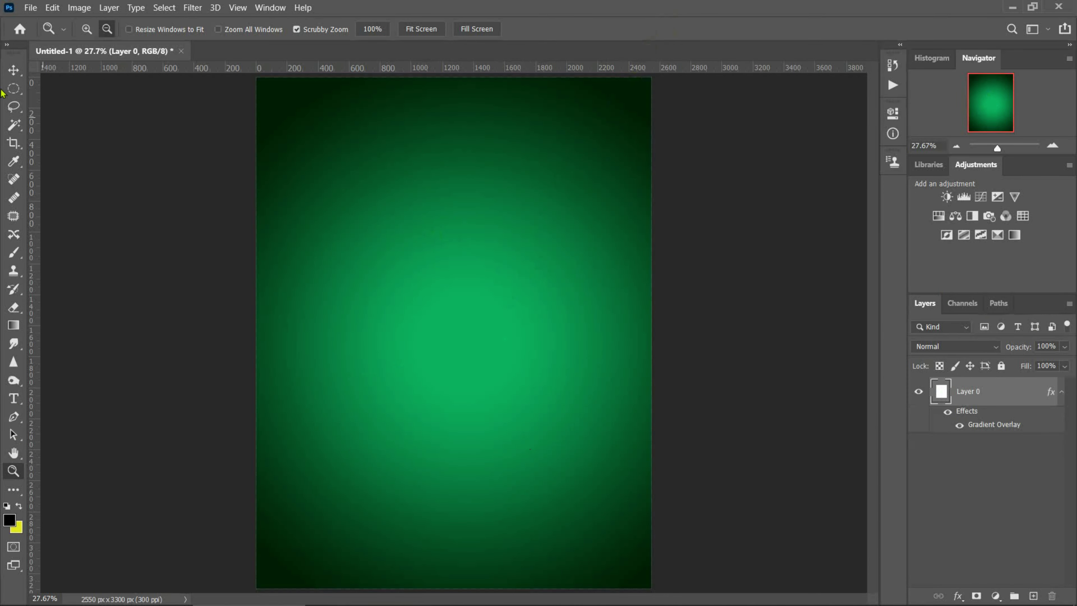
left_click(30, 7)
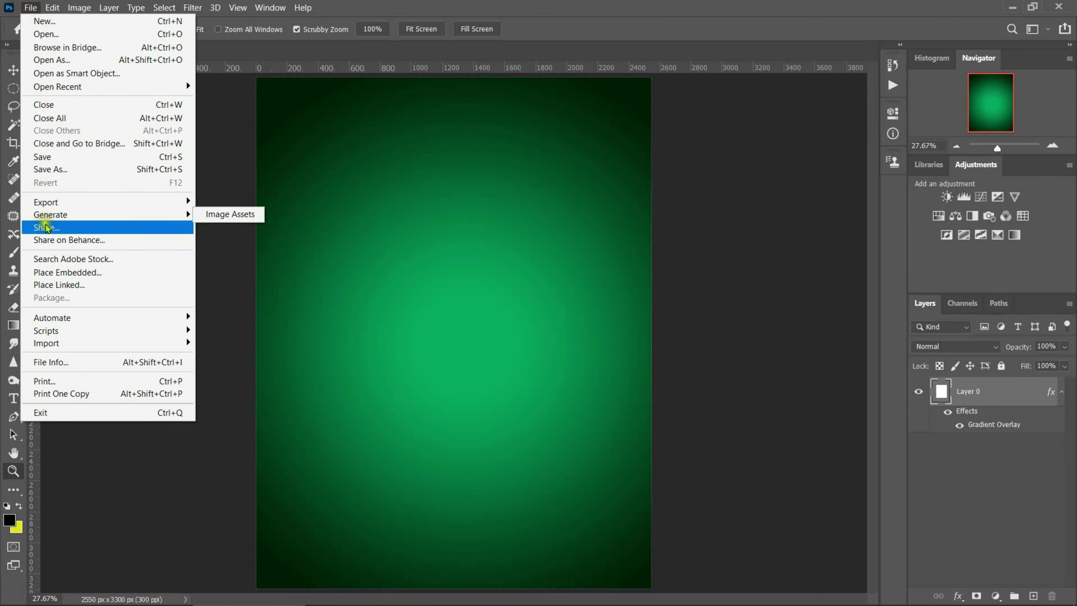
left_click(63, 273)
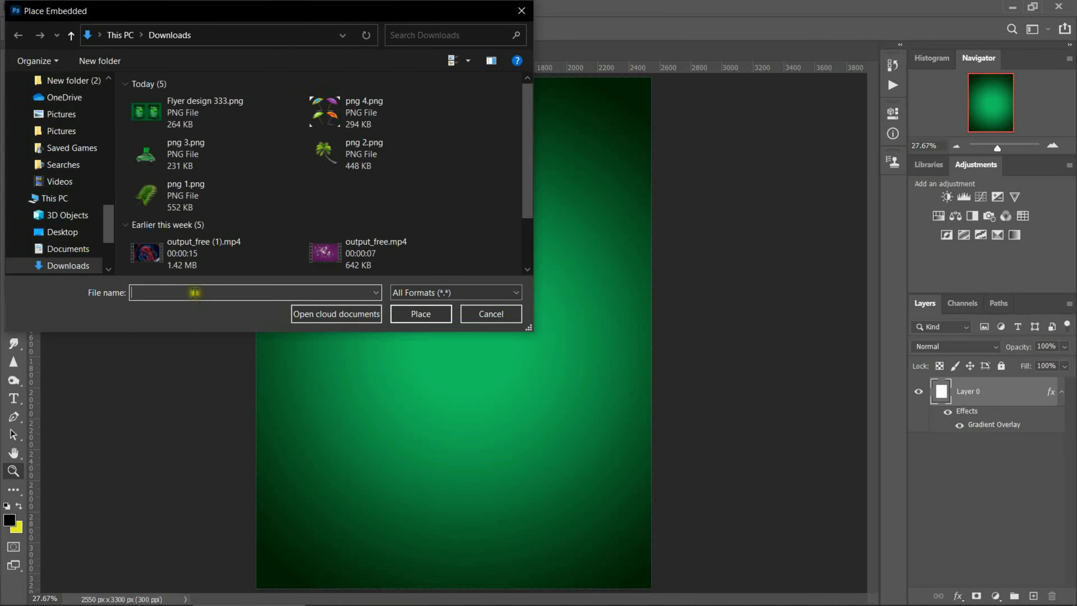
left_click(175, 163)
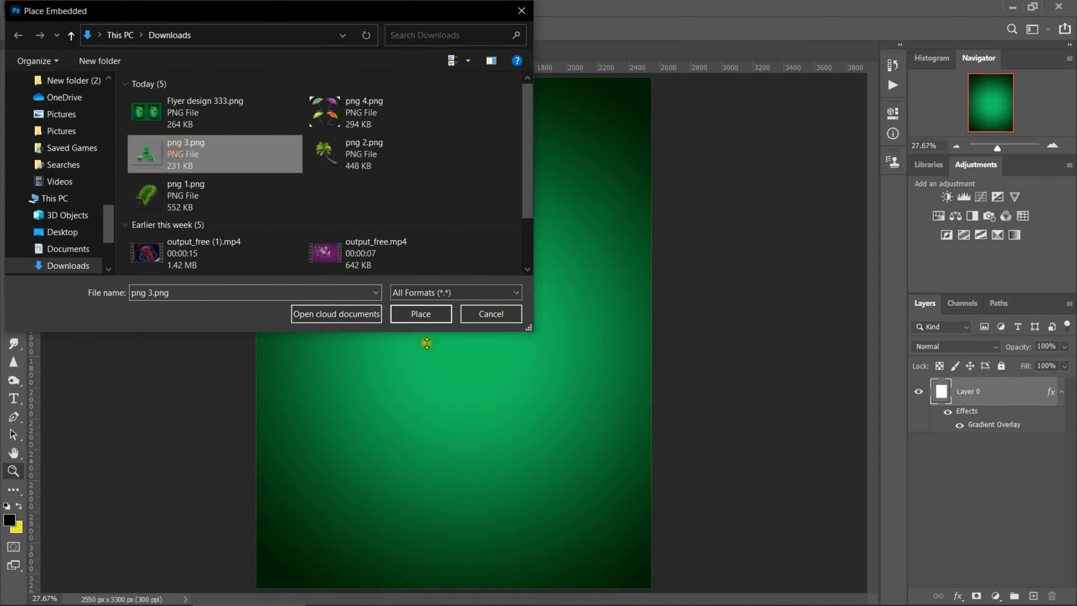
left_click(405, 315)
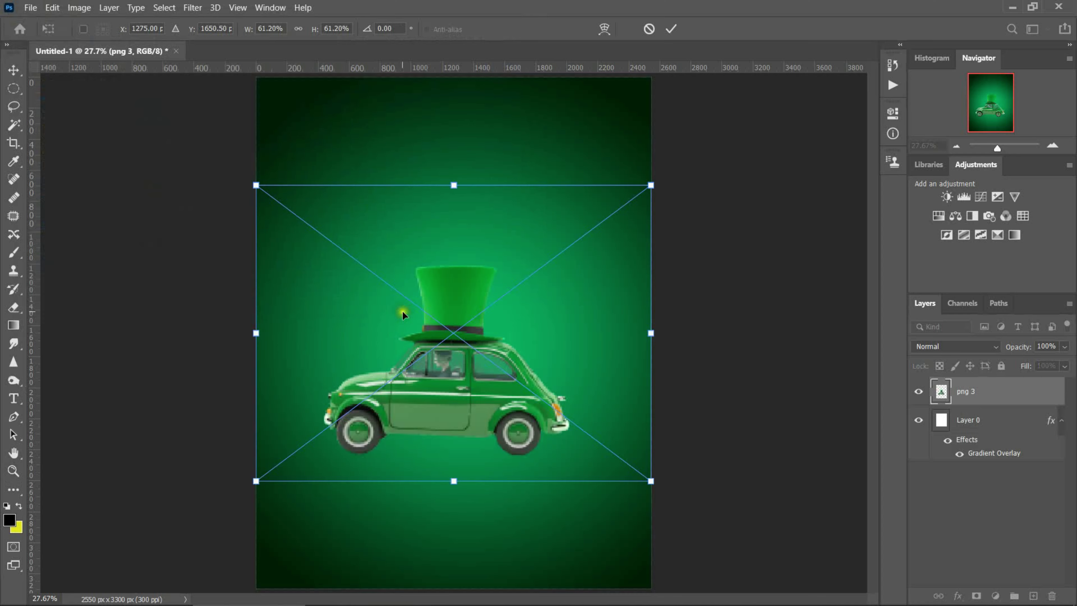
left_click_drag(452, 371, 454, 384)
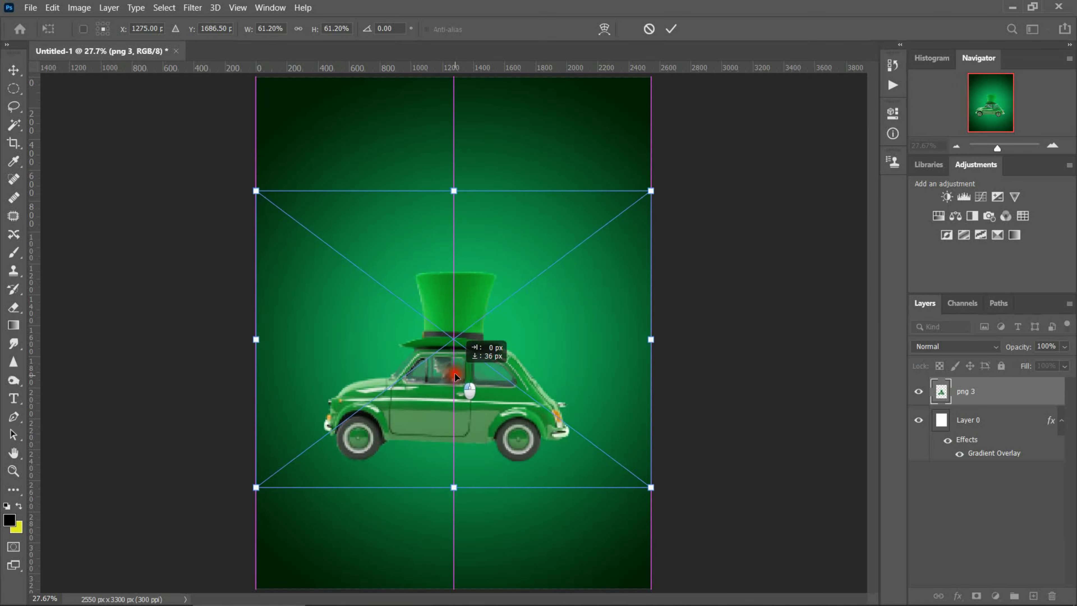
left_click_drag(454, 384, 455, 373)
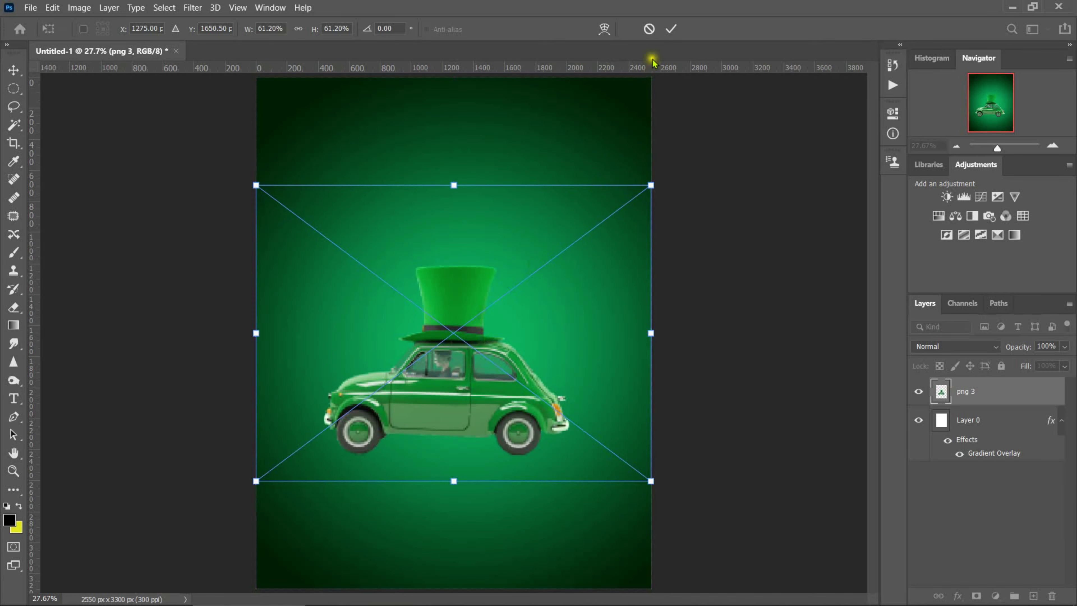
left_click(672, 29)
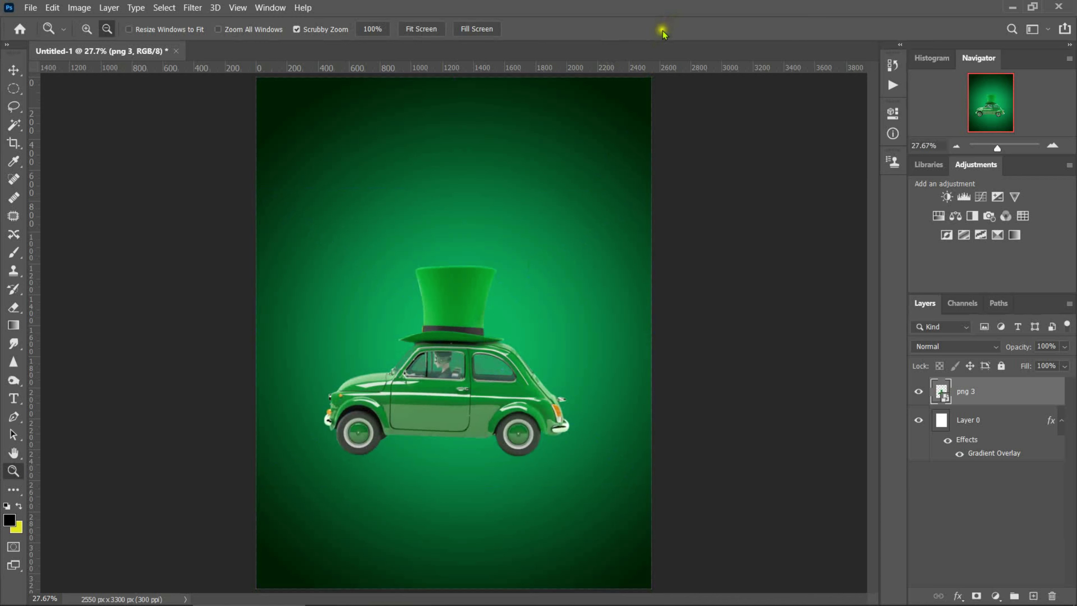
Paint a soft white glow over the hat on a new layer below the car, set to Overlay.
left_click(1032, 592)
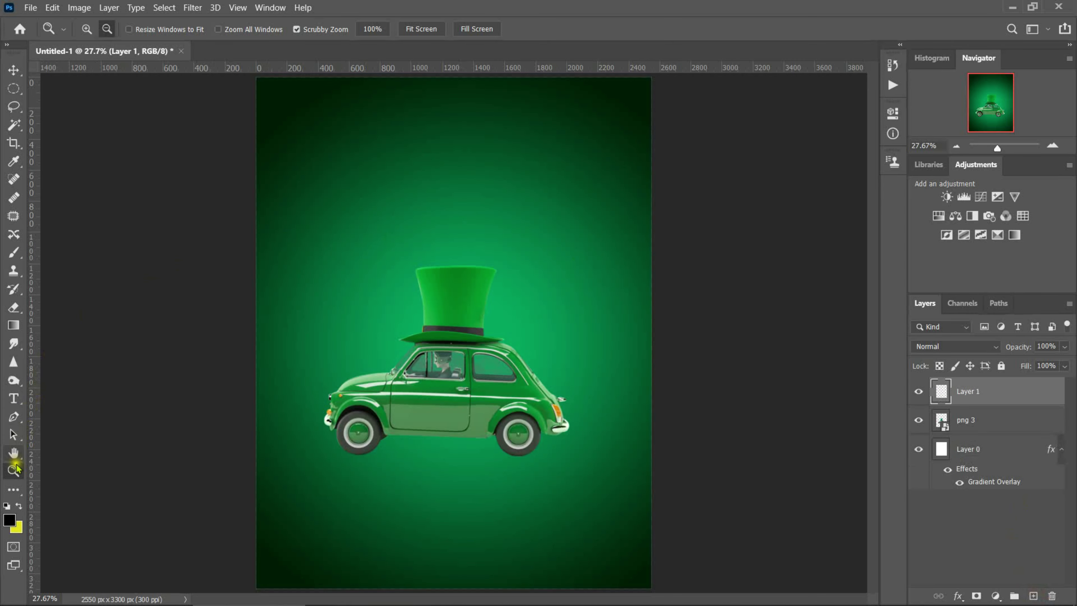
left_click(19, 506)
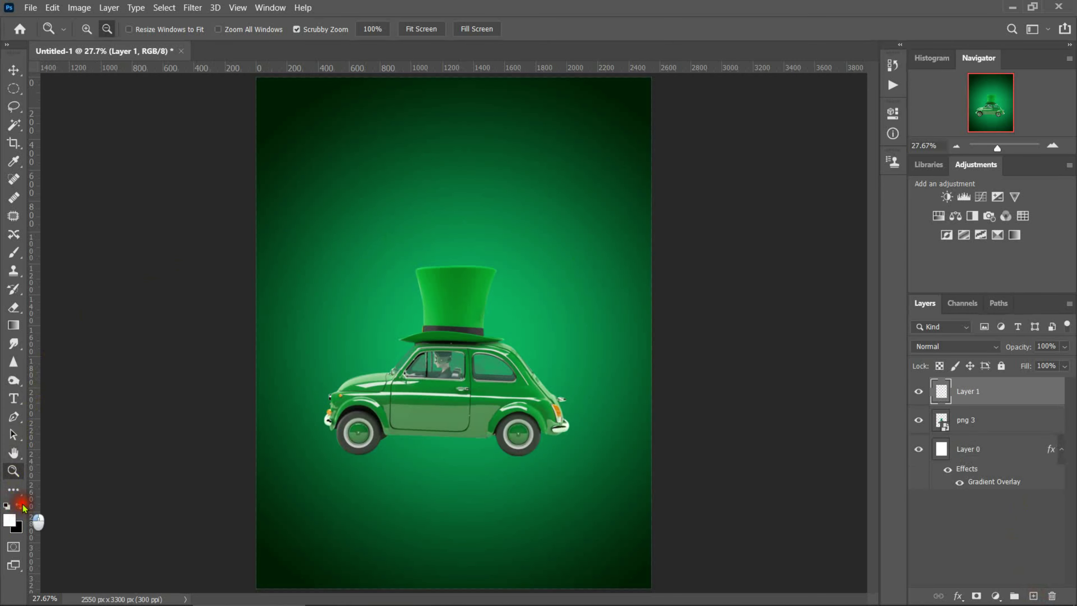
left_click(13, 252)
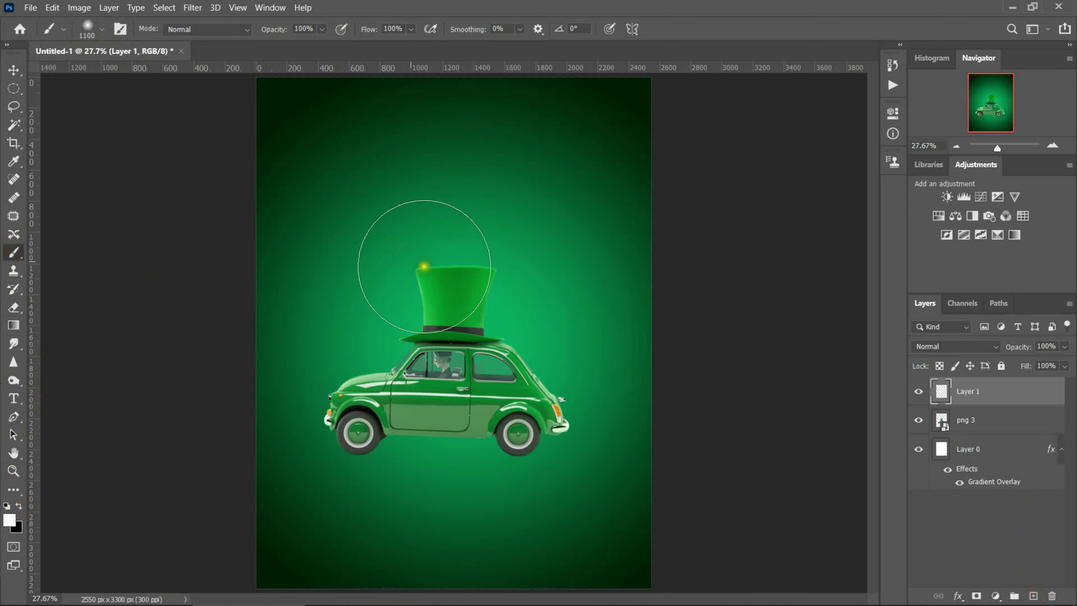
left_click(454, 278)
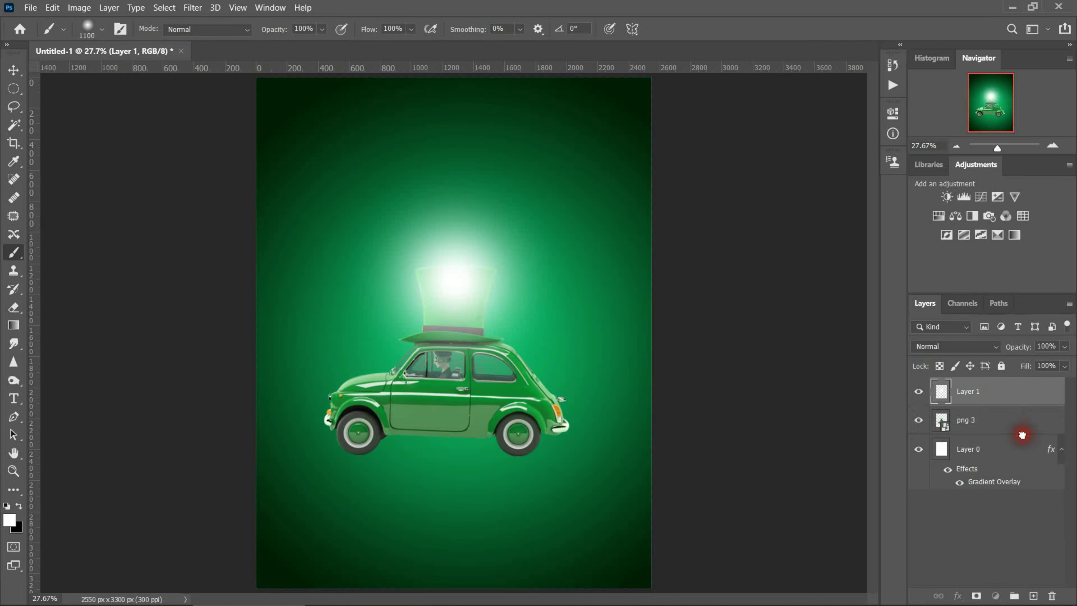
left_click_drag(1019, 396, 1021, 433)
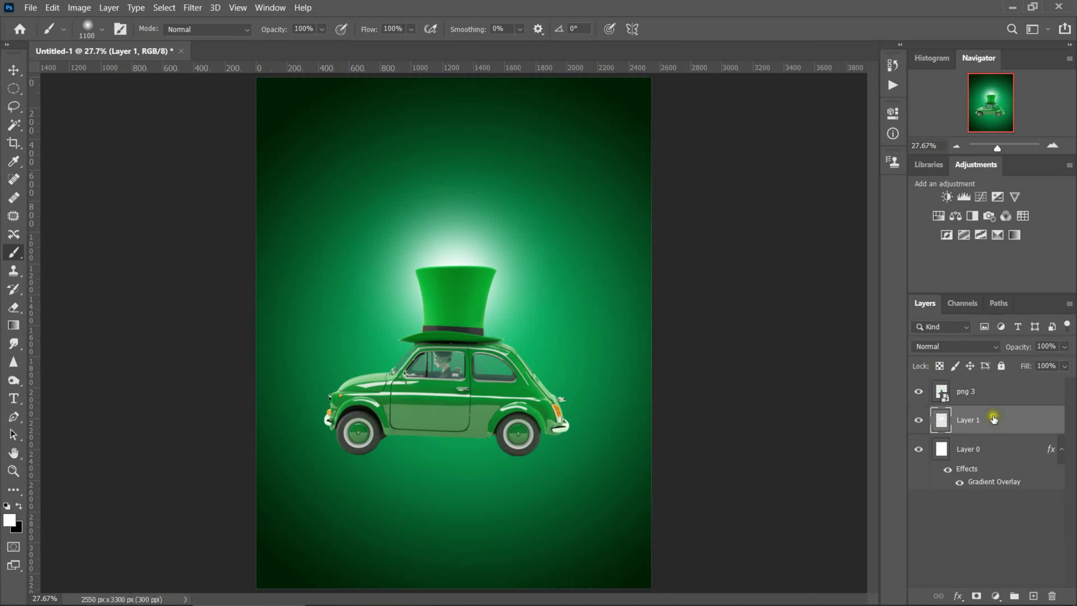
left_click(938, 348)
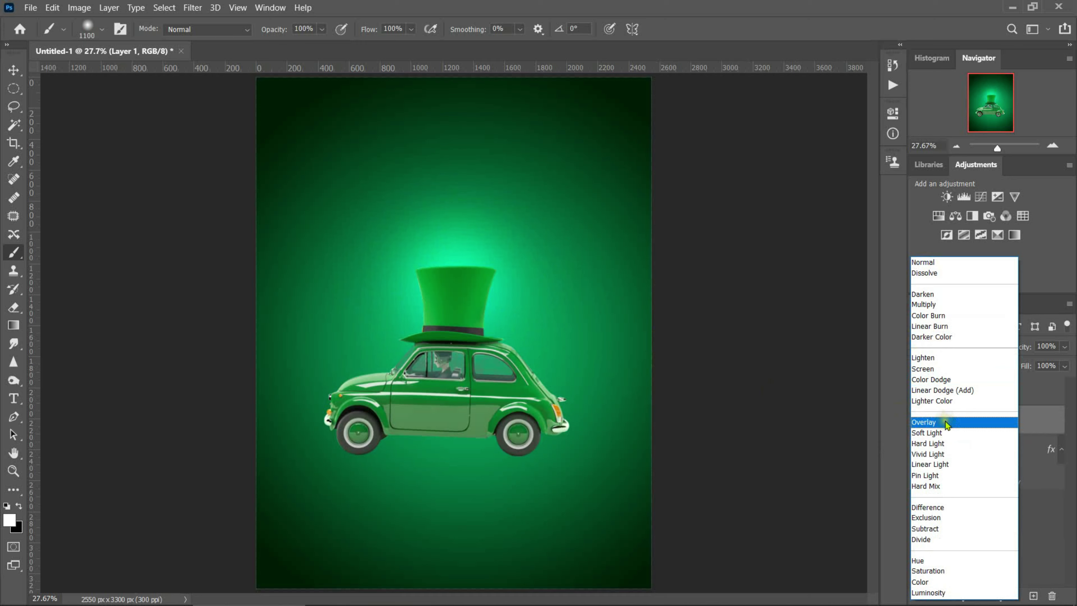
left_click(946, 423)
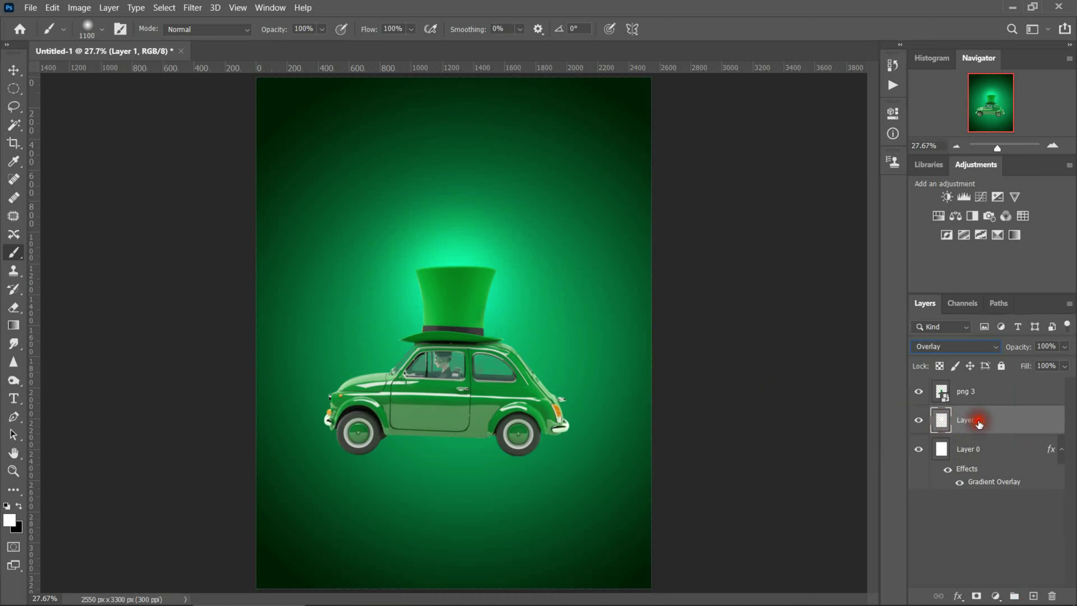
Enlarge the glow and shift it up-left, then commit and reselect the png 3 layer.
left_click(10, 71)
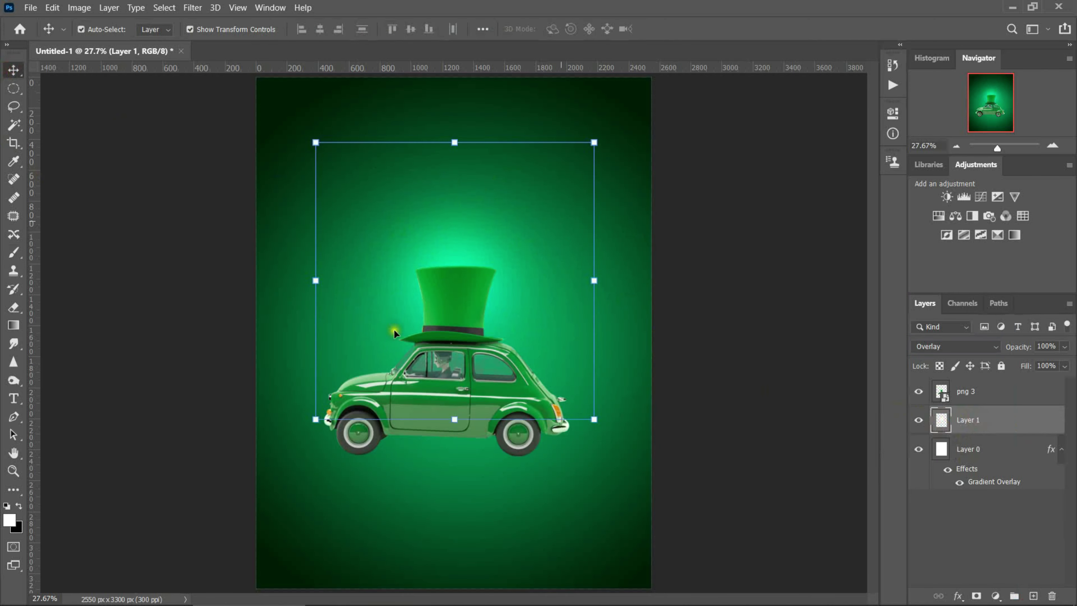
left_click_drag(315, 420, 267, 504)
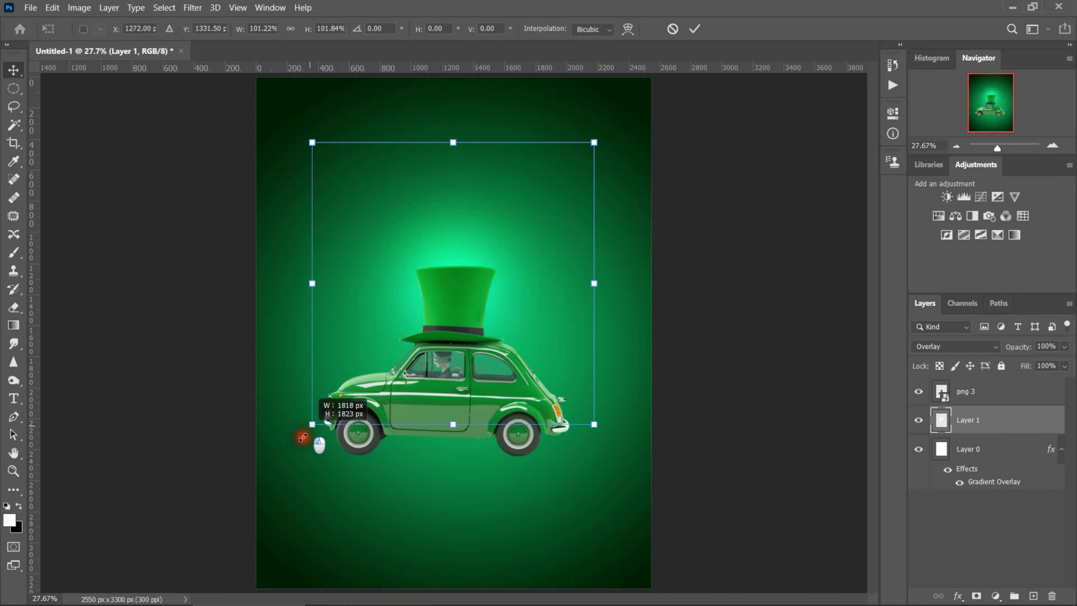
left_click_drag(458, 308, 449, 293)
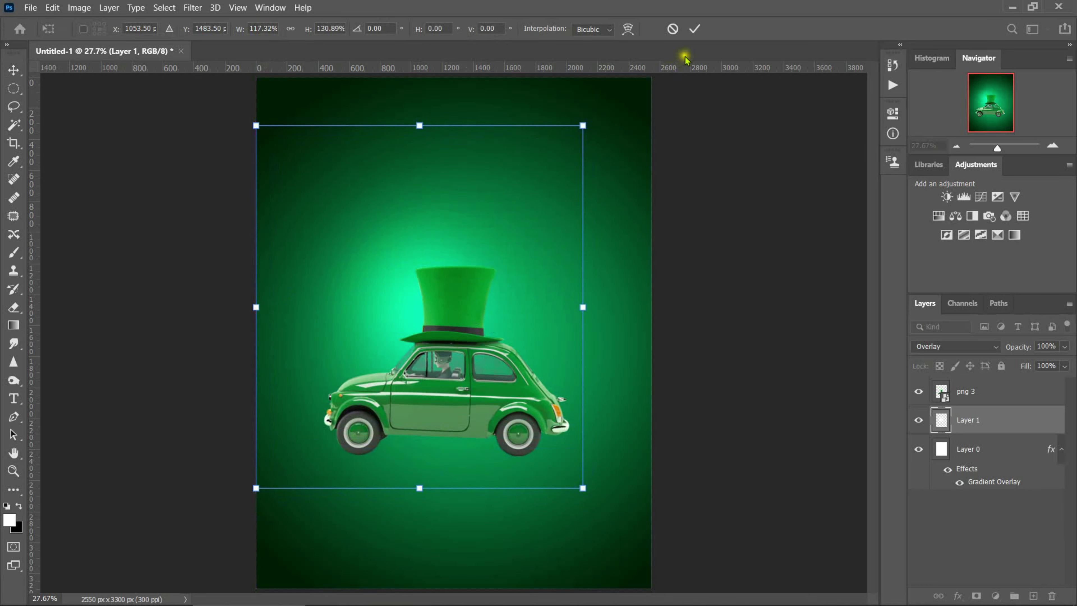
left_click(694, 29)
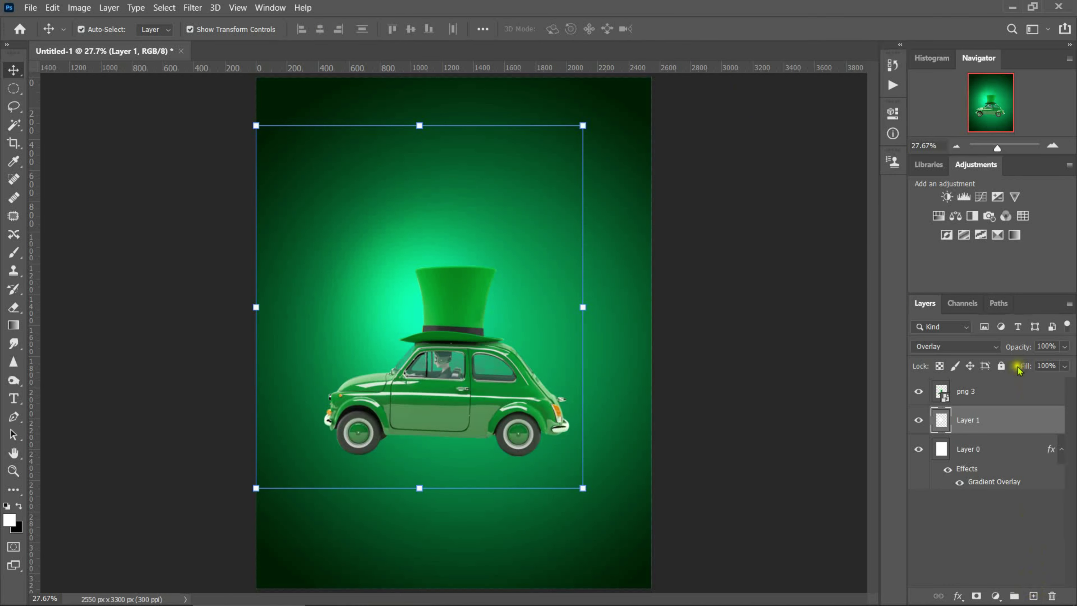
left_click(1009, 391)
On new Layer 2, paint a smaller soft white outline along the hat's sides, rim and left brim.
left_click(1034, 596)
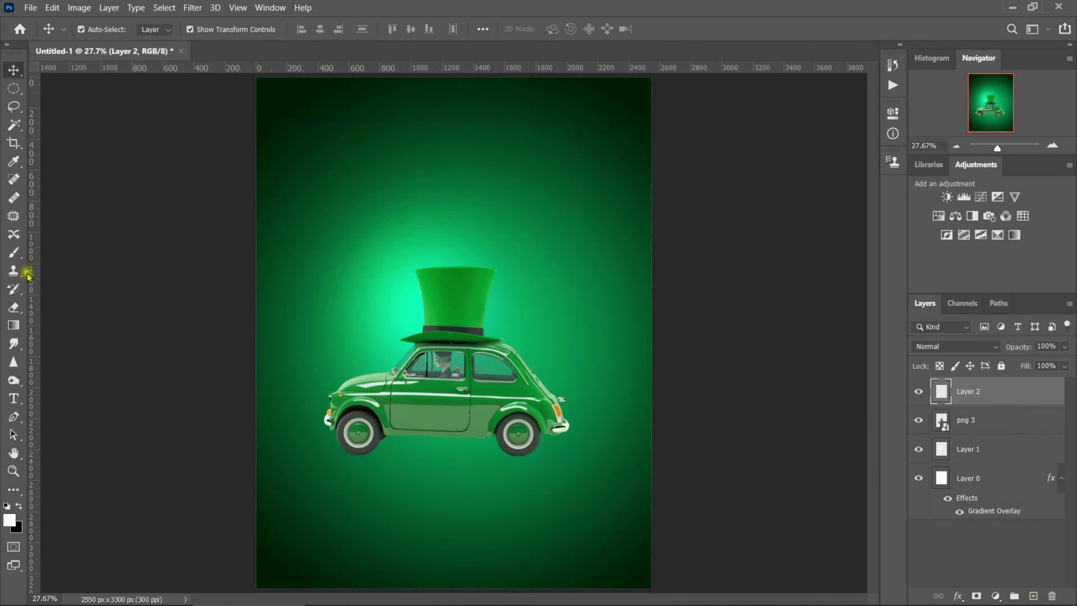
left_click(13, 470)
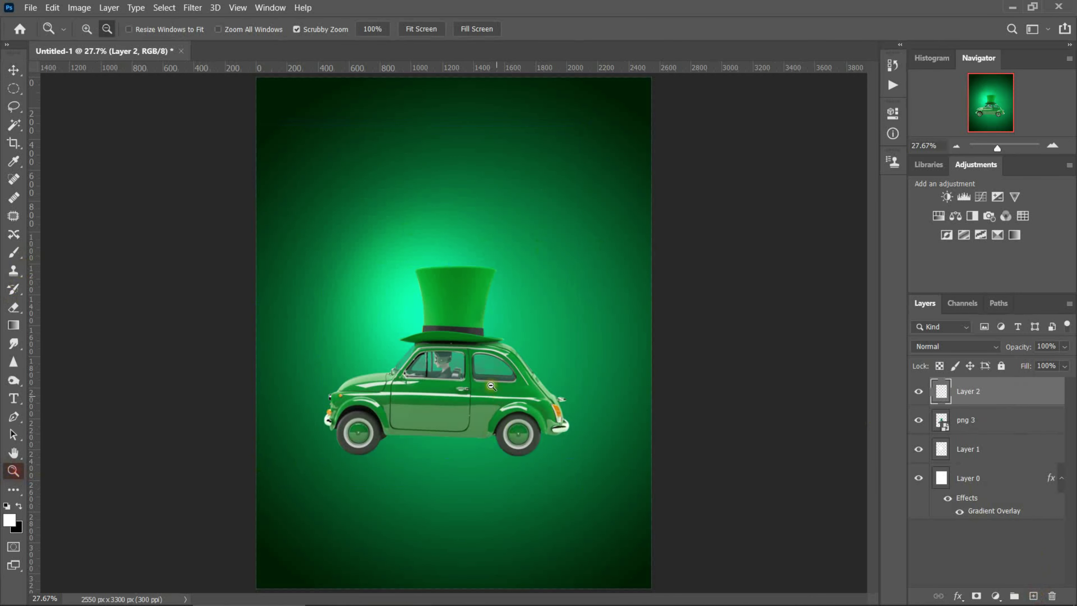
left_click_drag(459, 290, 526, 335)
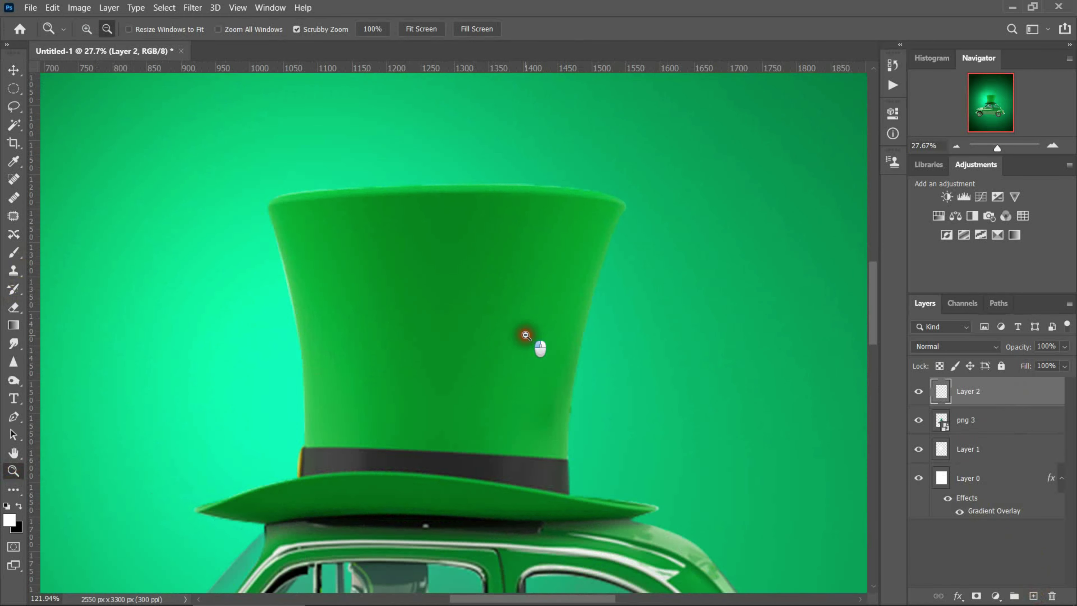
left_click(13, 253)
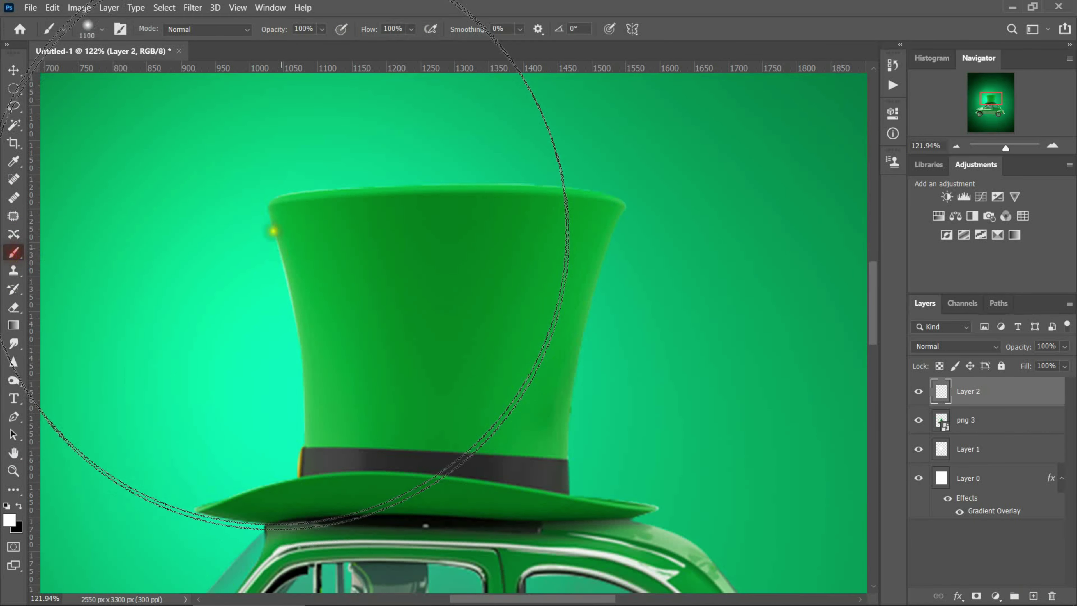
key("bracketleft")
key("bracketleft")
key("bracketleft")
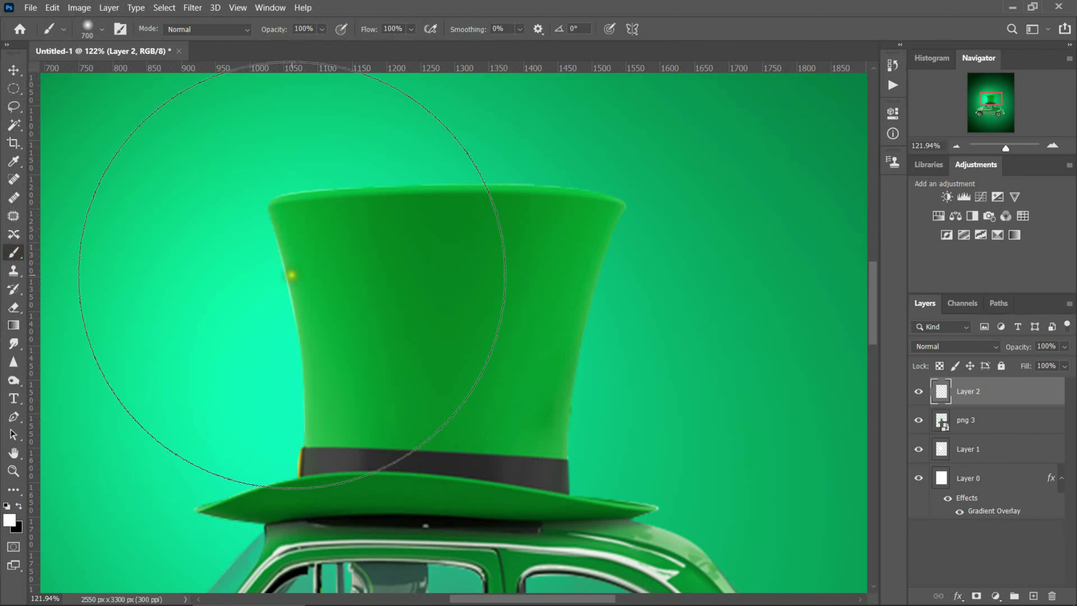
key("bracketleft")
key("bracketleft")
key("bracketleft")
key("bracketleft")
key("bracketleft")
key("bracketleft")
key("bracketleft")
key("bracketleft")
key("bracketleft")
key("bracketleft")
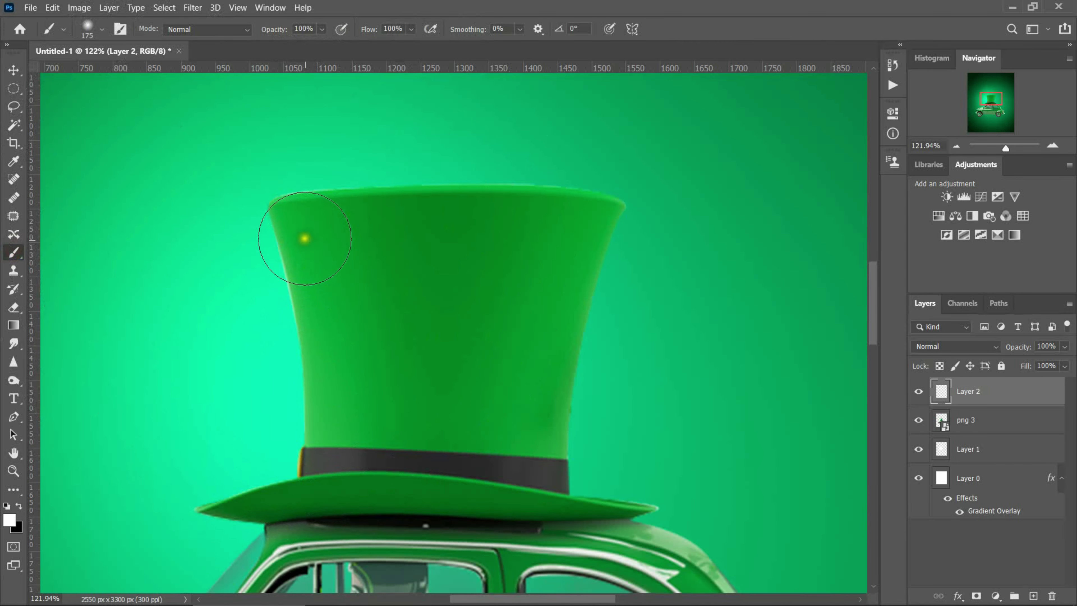
key("bracketleft")
key("bracketleft")
mouse_move(281, 220)
left_mouse_down()
mouse_move(307, 331)
mouse_move(307, 441)
left_mouse_up()
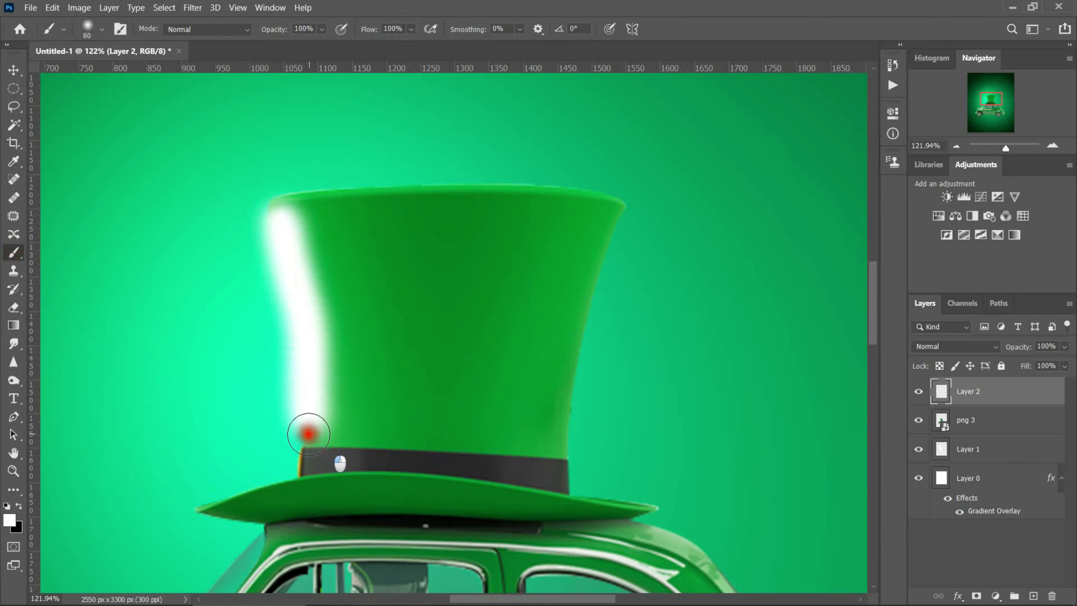
mouse_move(276, 204)
left_mouse_down()
mouse_move(375, 198)
mouse_move(630, 212)
mouse_move(571, 436)
mouse_move(577, 473)
left_mouse_up()
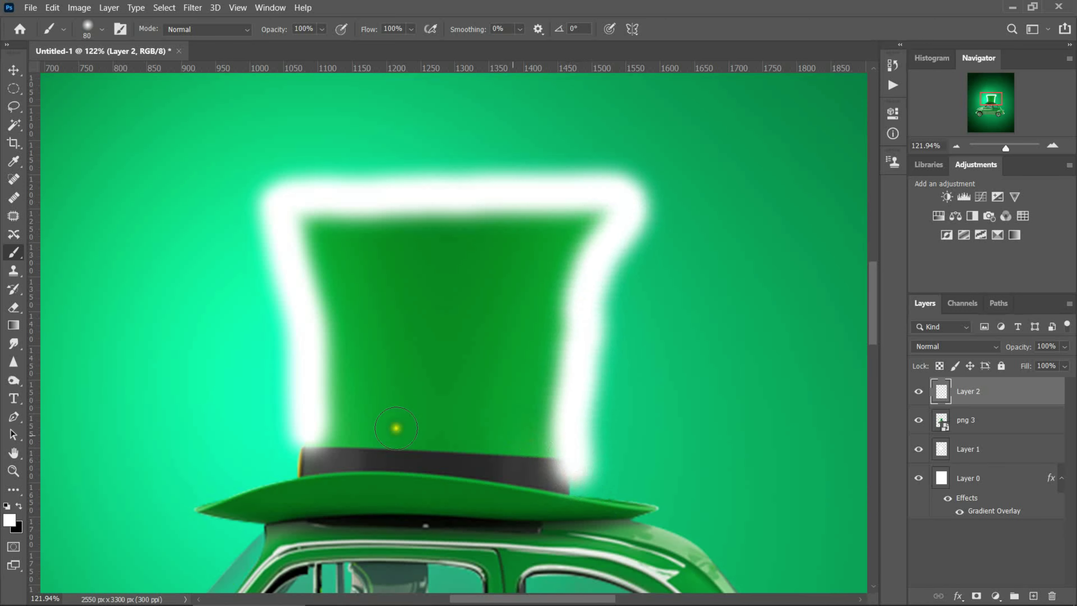
mouse_move(292, 443)
left_mouse_down()
mouse_move(265, 478)
mouse_move(199, 505)
left_mouse_up()
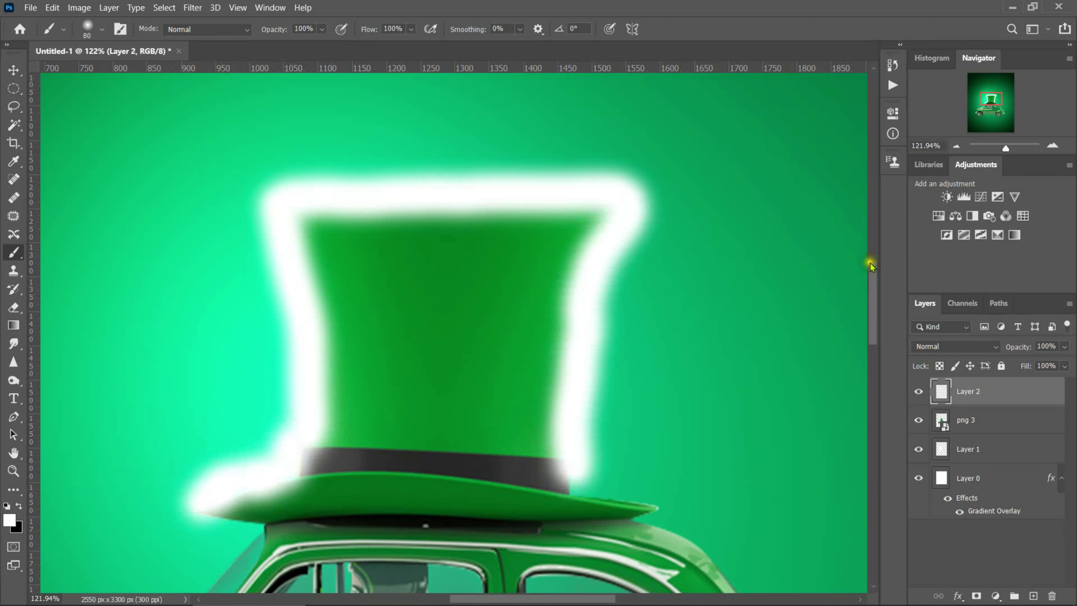
Set Layer 2 to Soft Light at 34% opacity, with the flyer fit on screen.
left_click(944, 346)
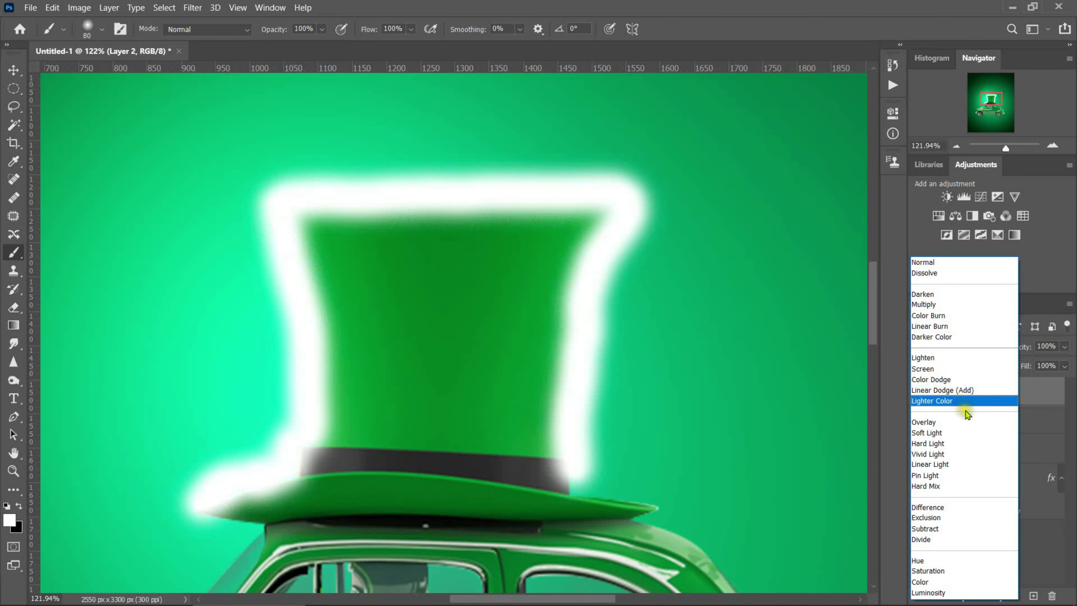
left_click(972, 437)
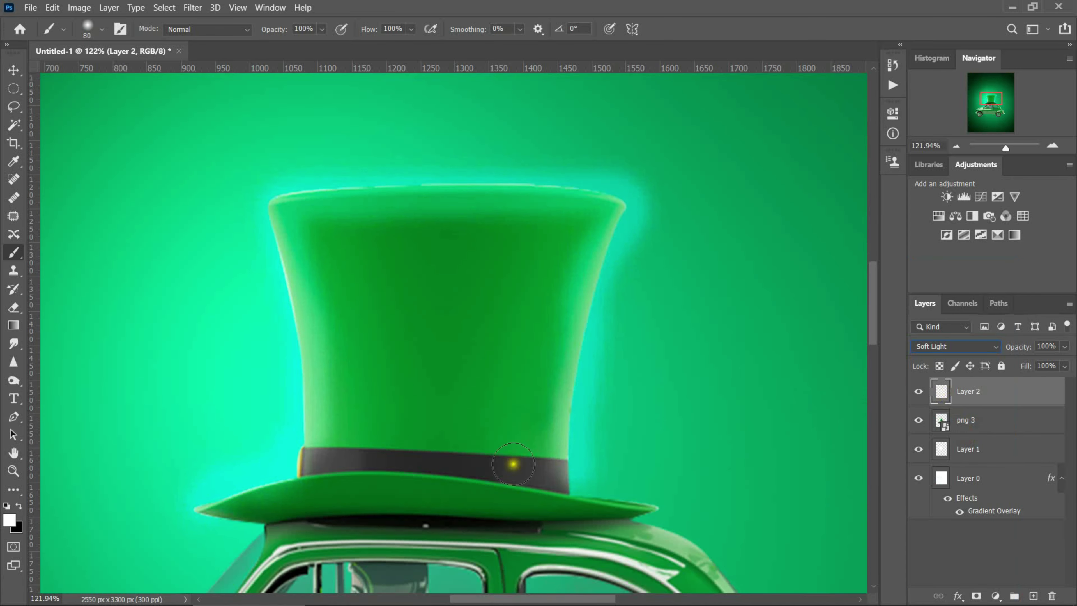
left_click(9, 473)
right_click(282, 422)
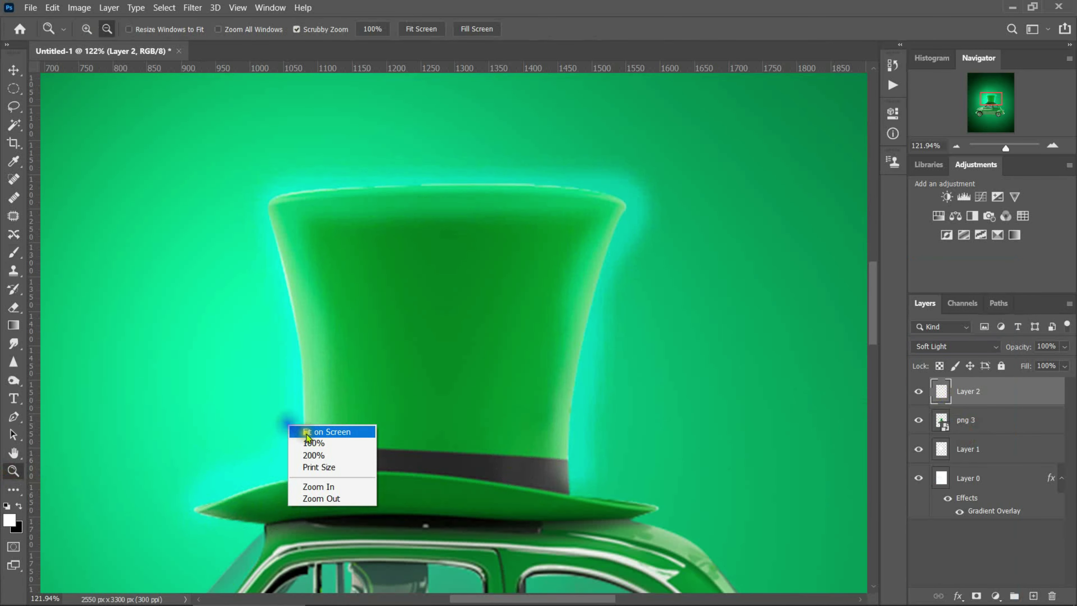
left_click(314, 430)
left_click(997, 388)
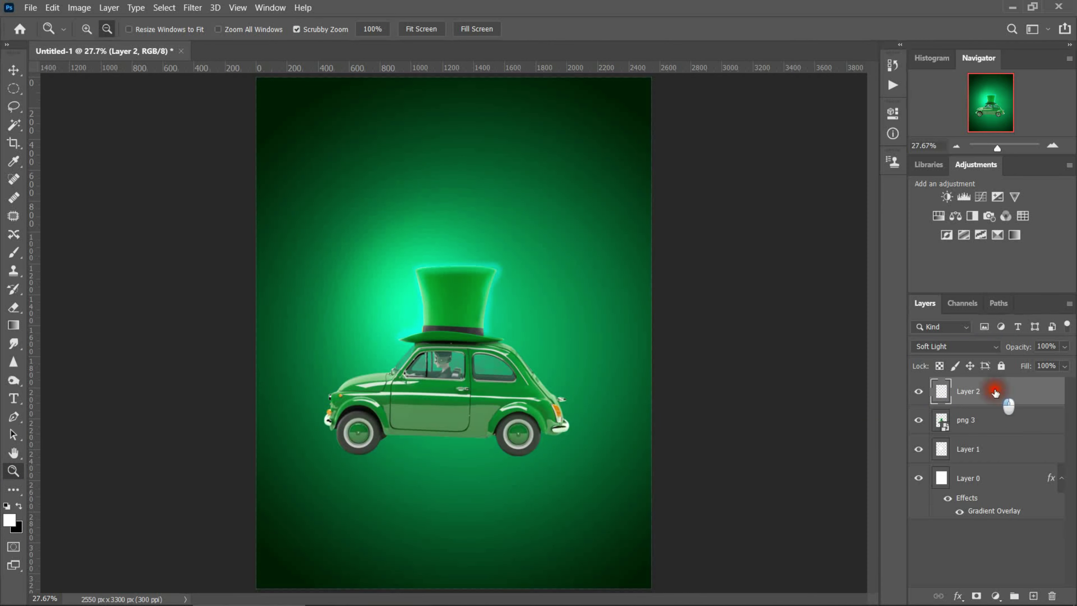
left_click(1028, 348)
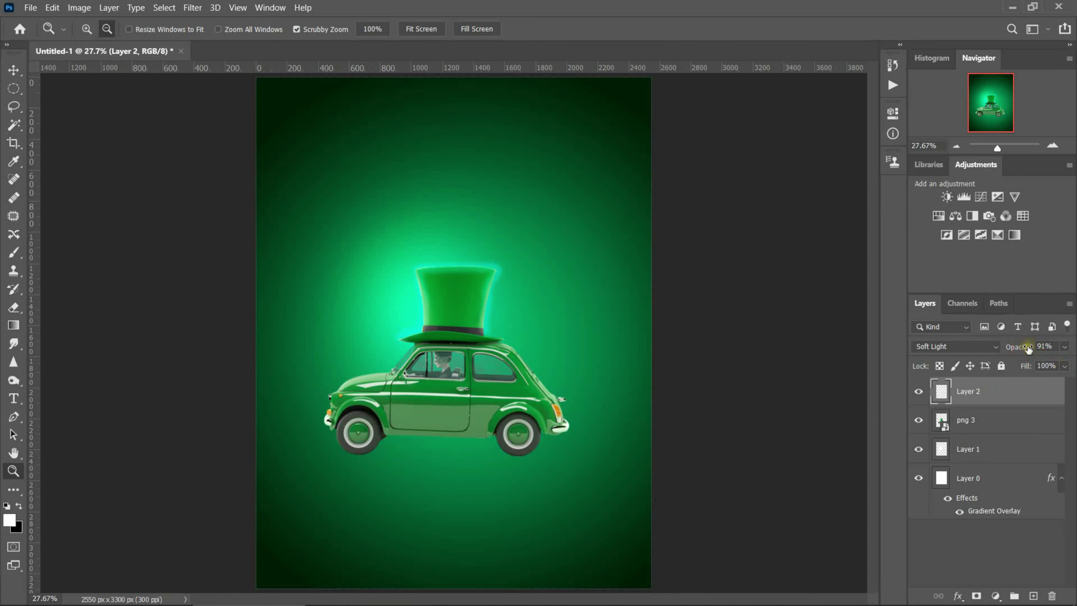
left_click_drag(1028, 349, 1006, 348)
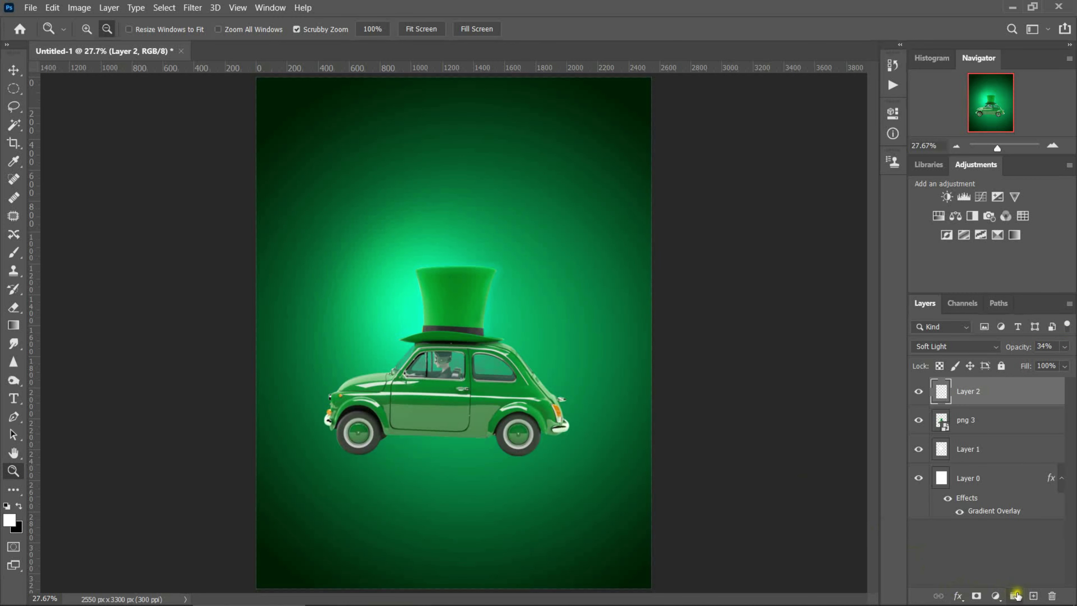
Paint a soft black dab under the left wheel on new Layer 3.
left_click(1033, 596)
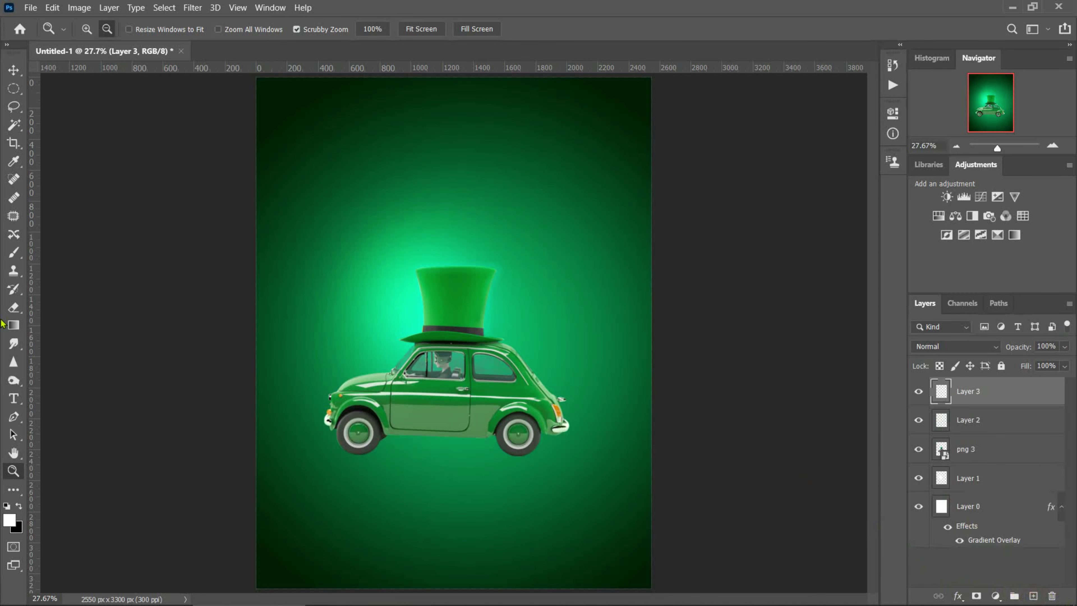
left_click(14, 252)
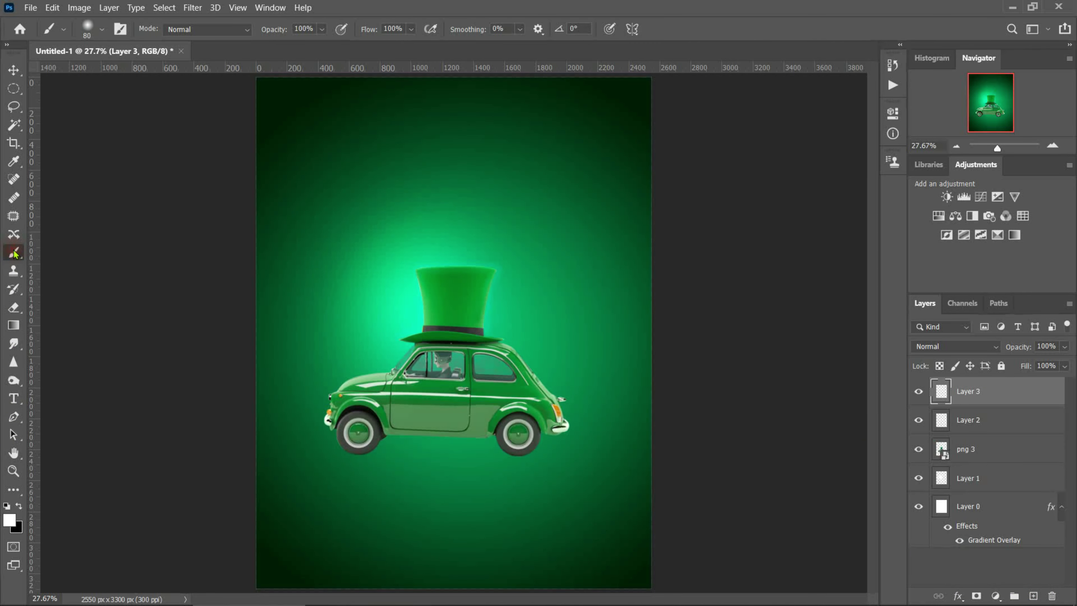
left_click(18, 506)
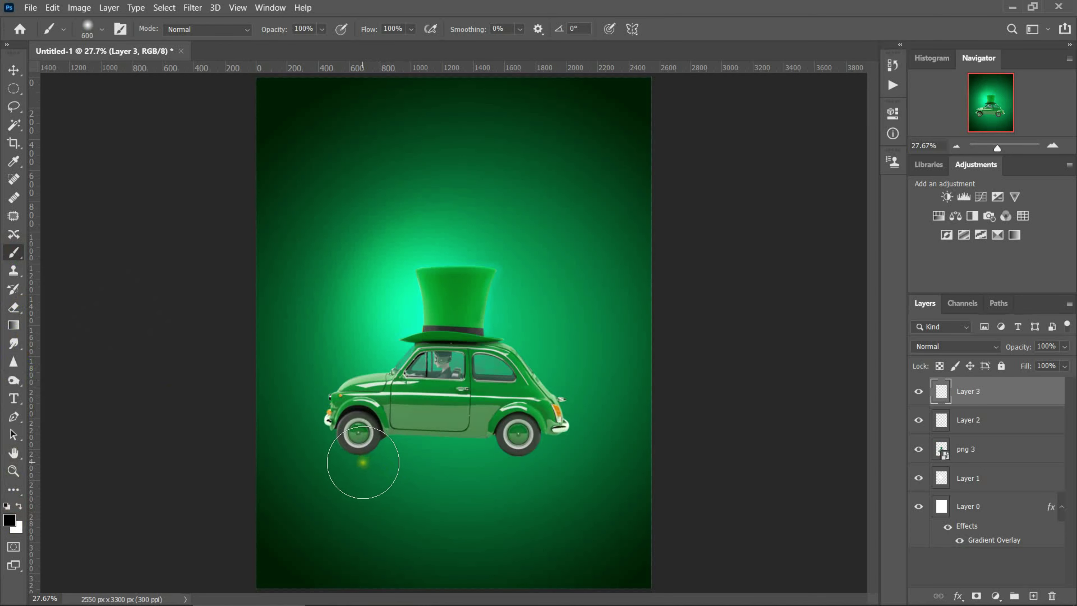
left_click(363, 464)
Squash the shadow flat, lower its opacity to 65%, and begin duplicating the layer.
left_click(13, 70)
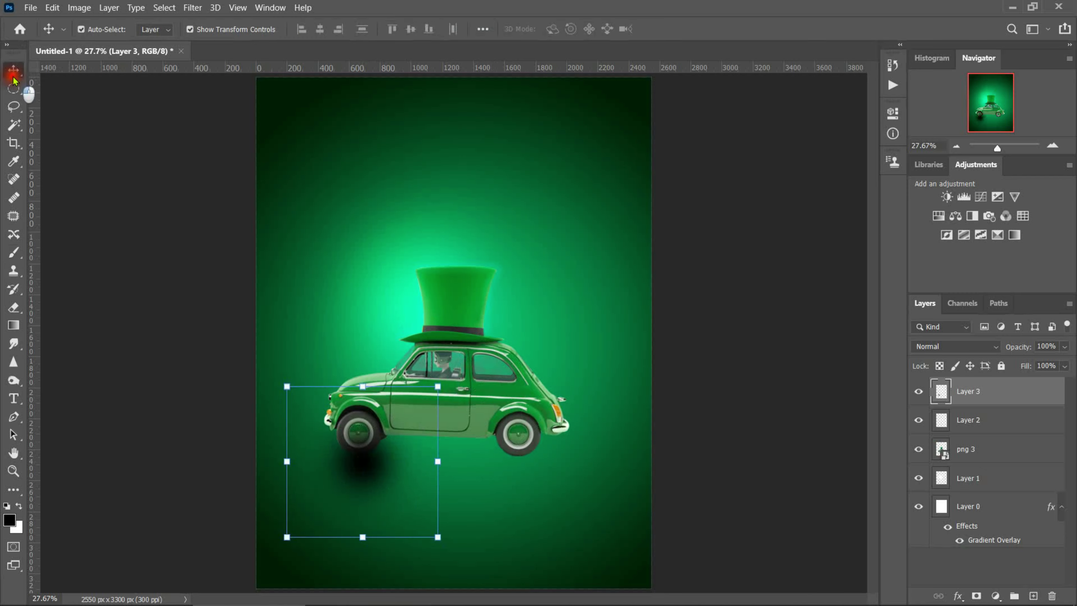
mouse_move(363, 386)
left_mouse_down()
mouse_move(363, 507)
mouse_move(371, 457)
left_mouse_up()
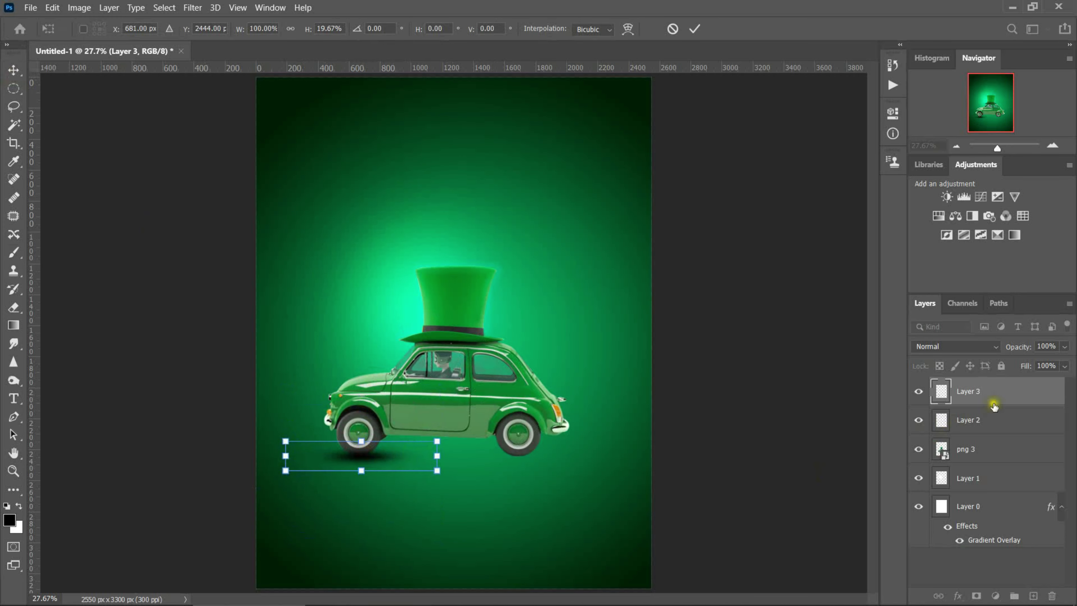
left_click_drag(1025, 348, 1021, 348)
left_click_drag(1025, 351, 1015, 352)
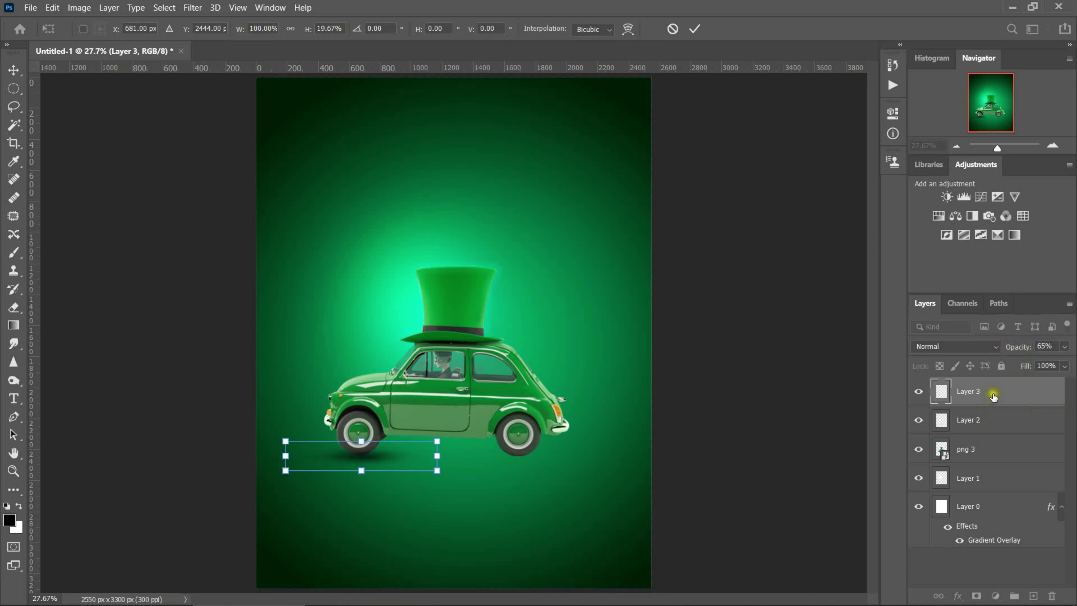
left_click_drag(993, 397, 1035, 564)
Move the Layer 3 copy shadow under the right wheel and nudge both shadows up slightly.
left_click_drag(1034, 595, 1033, 598)
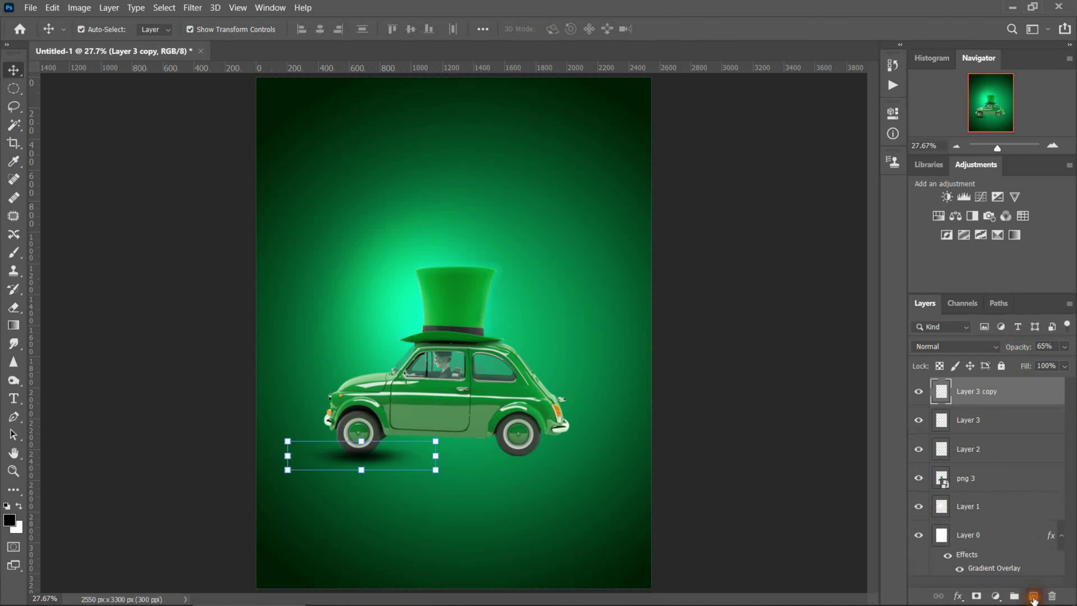
left_click_drag(356, 456, 509, 458)
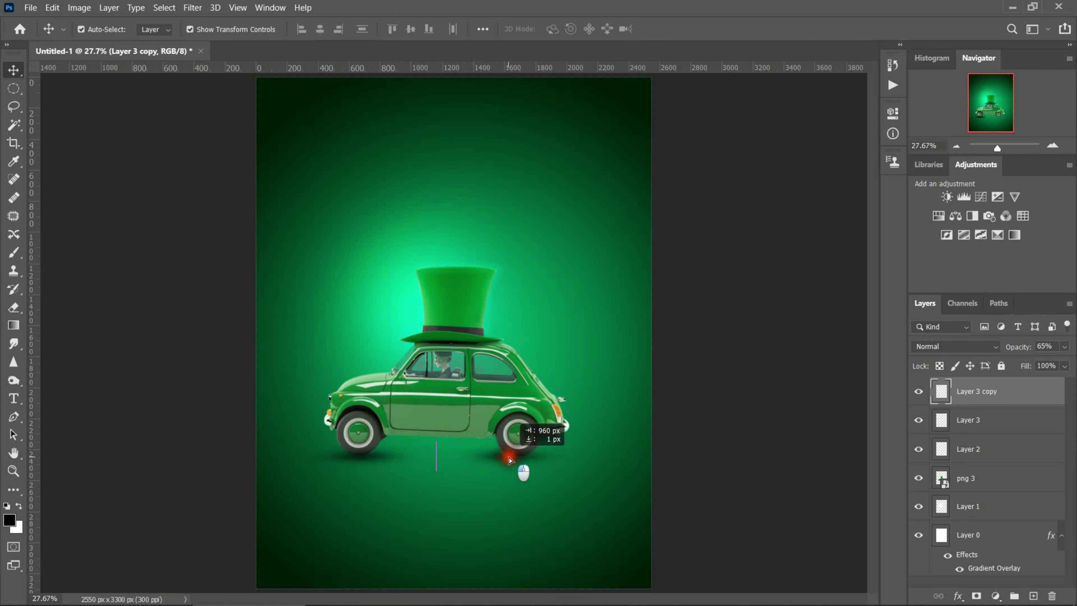
left_click_drag(510, 459, 517, 459)
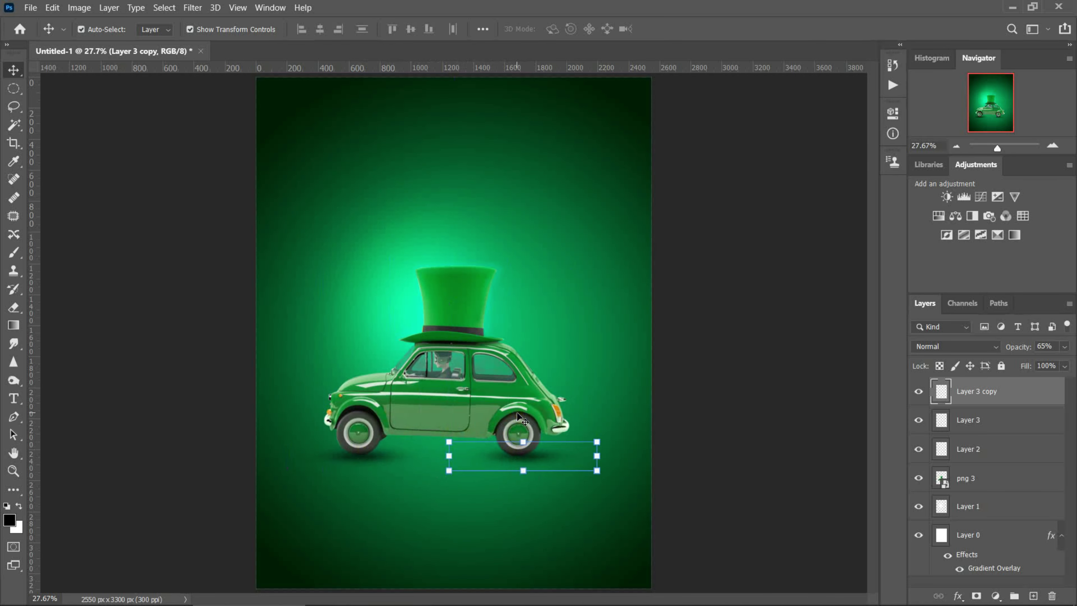
key("shift+Up")
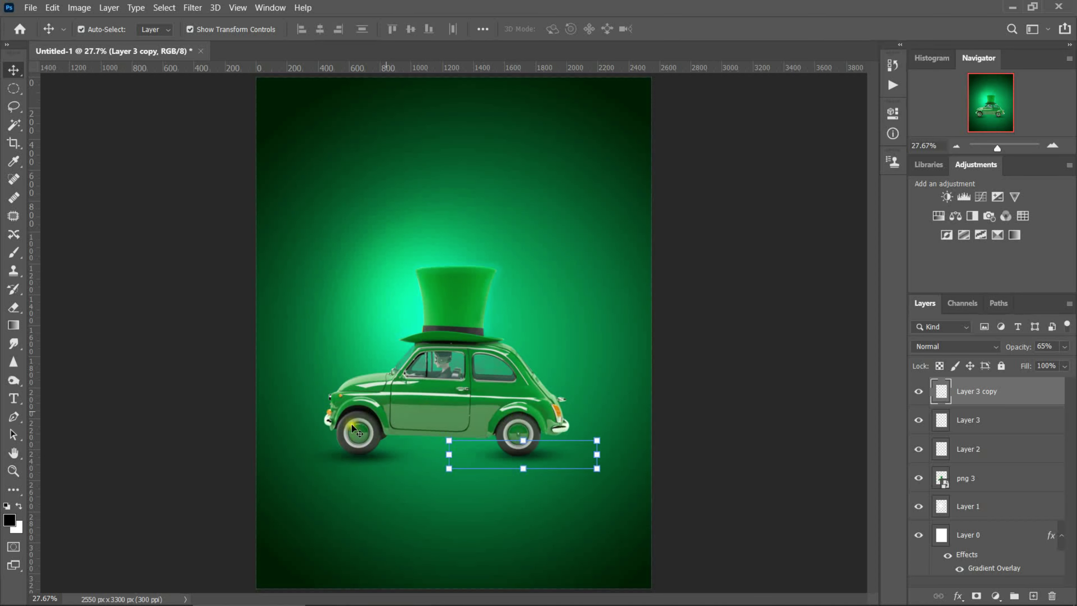
left_click(351, 452)
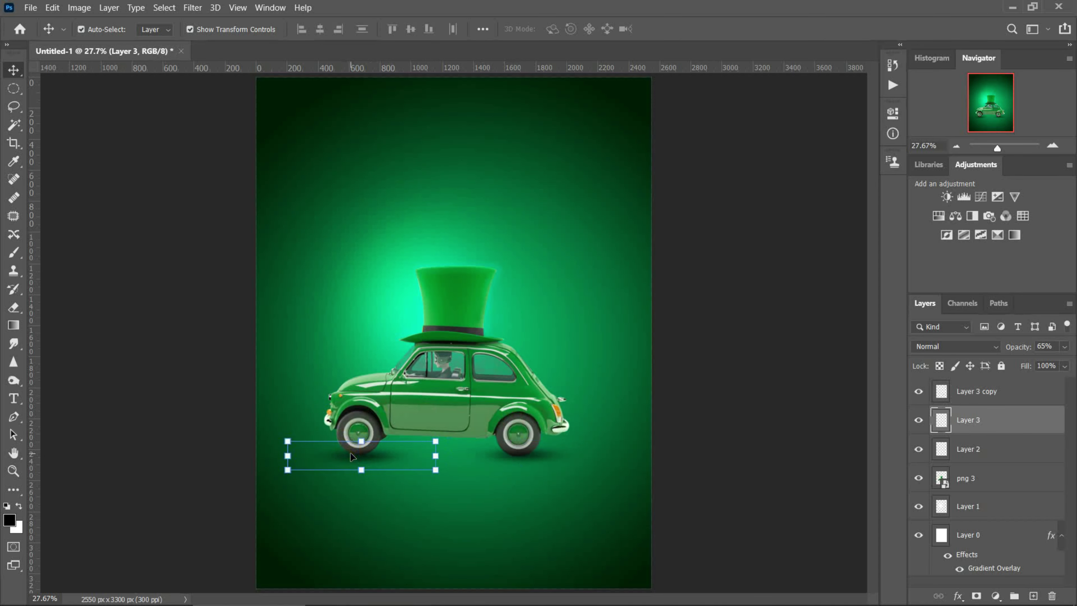
key("shift+Up")
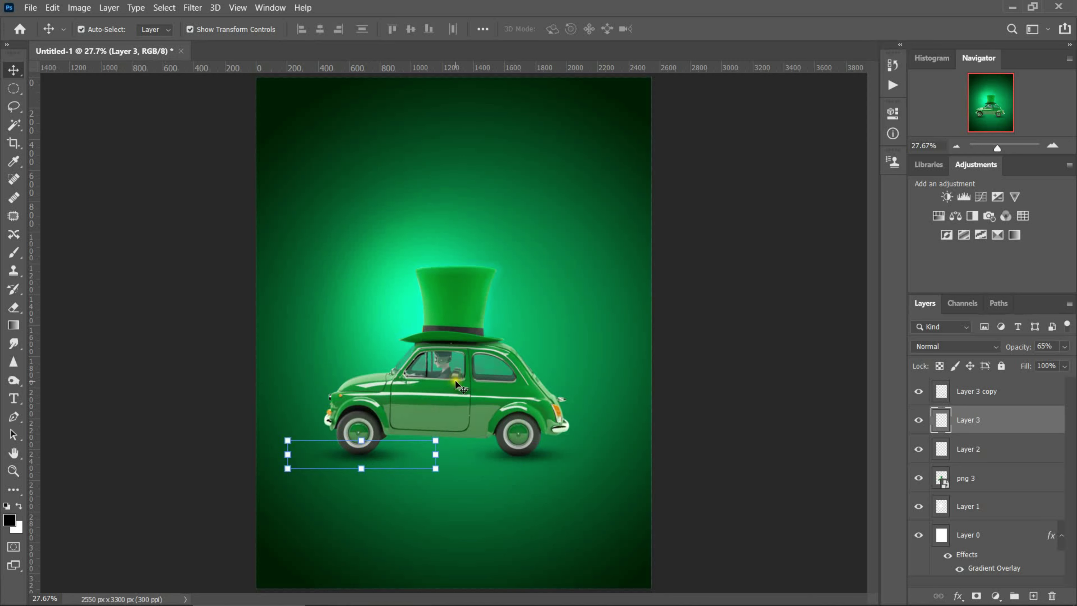
left_click(33, 9)
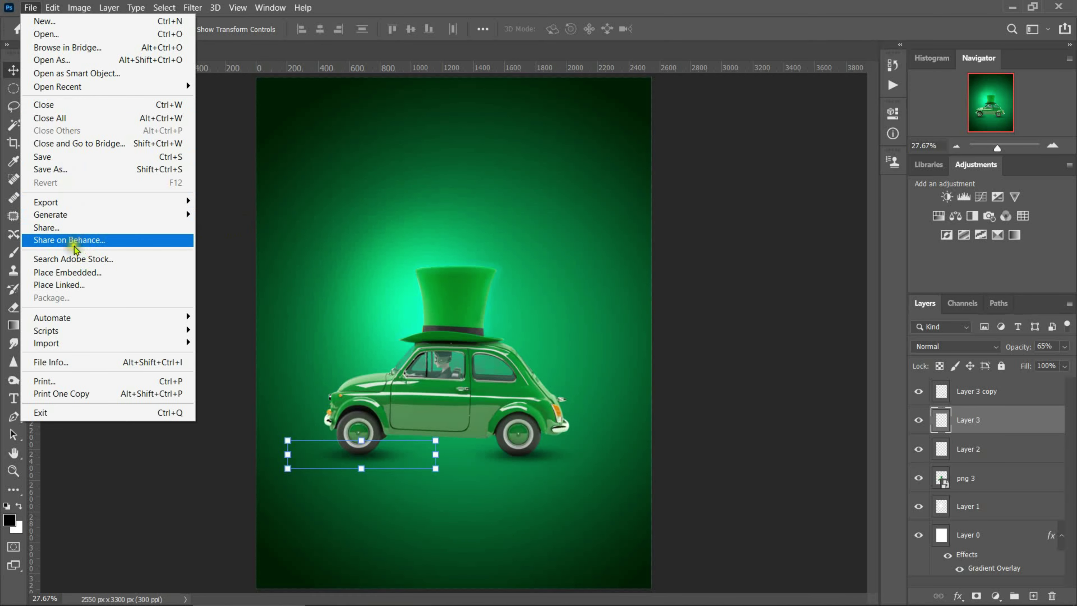
Place png 2.png palm tree up-left of the car and move its layer behind the car.
left_click(72, 272)
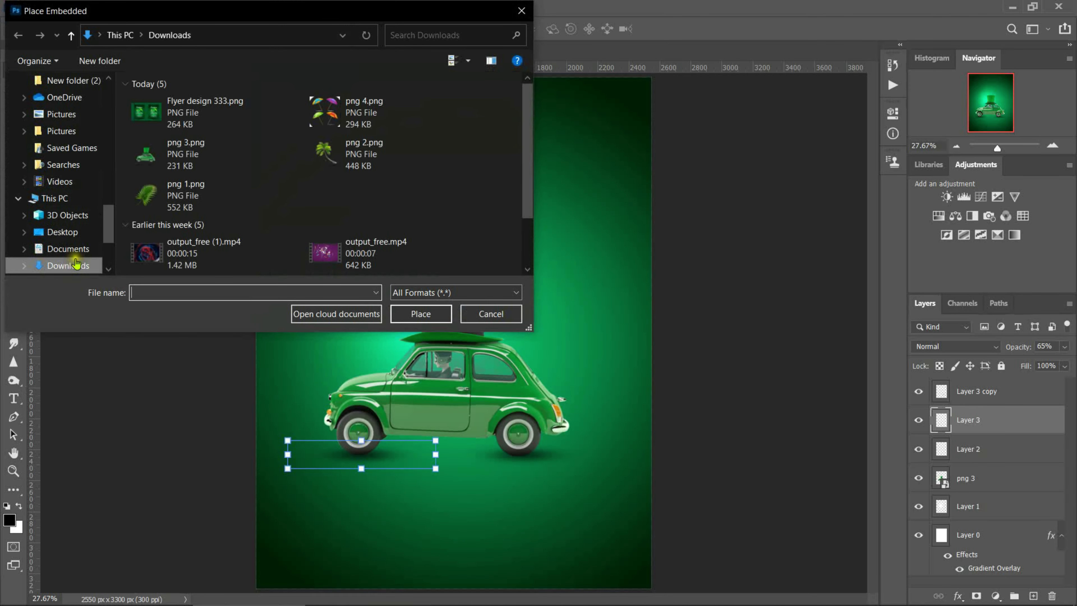
left_click(332, 159)
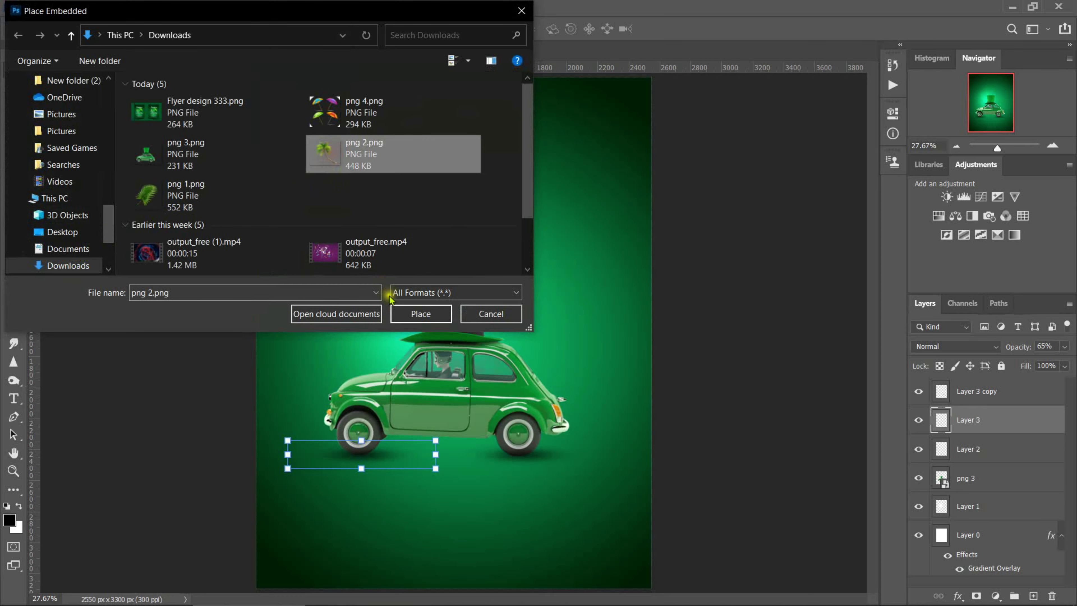
left_click(413, 313)
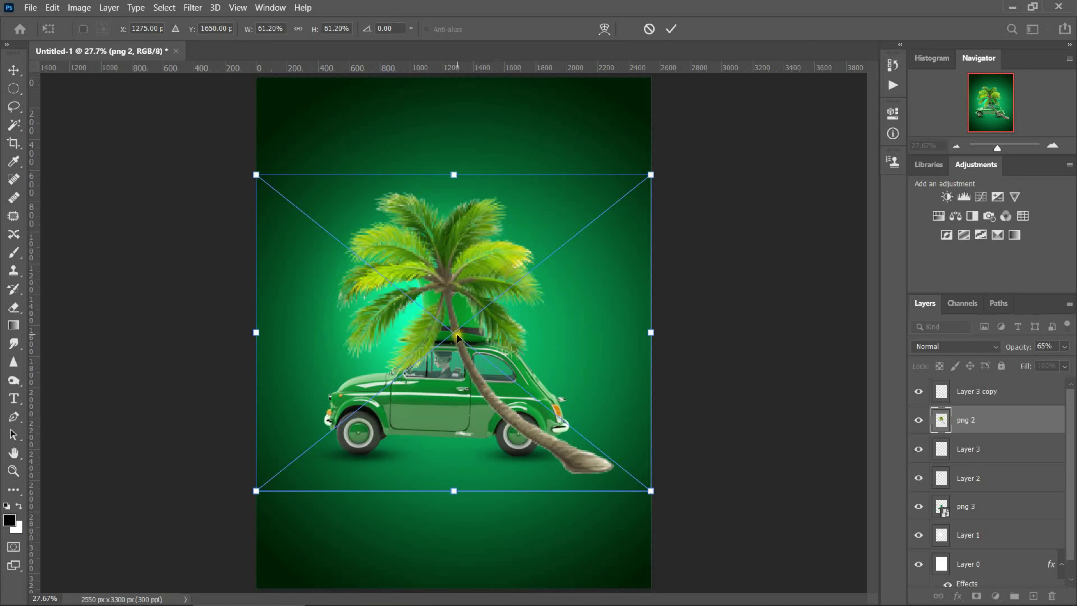
mouse_move(453, 336)
left_mouse_down()
mouse_move(401, 304)
mouse_move(391, 314)
left_mouse_up()
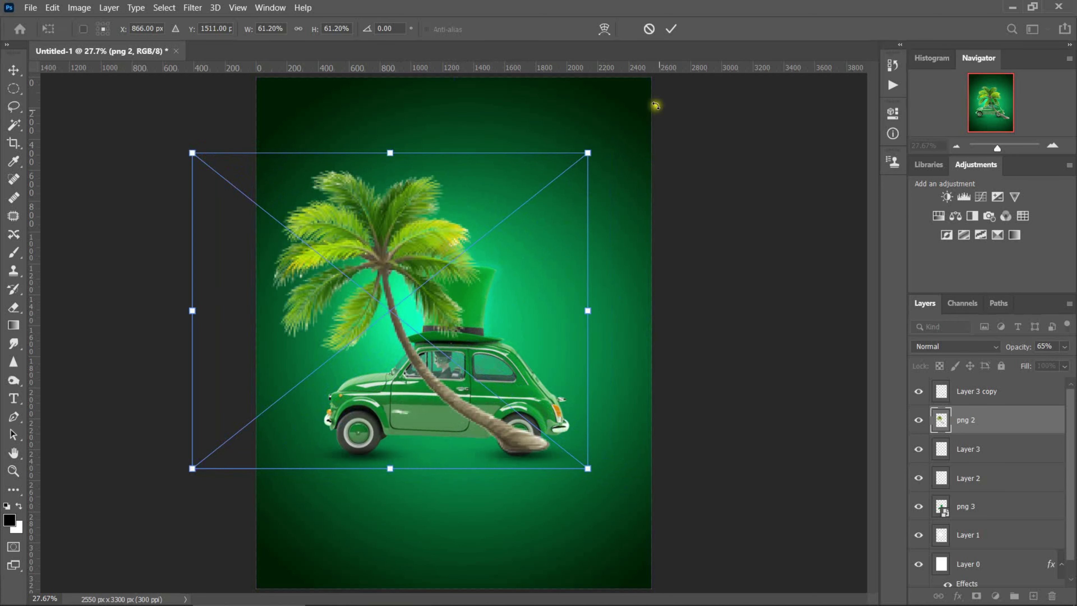
left_click(670, 29)
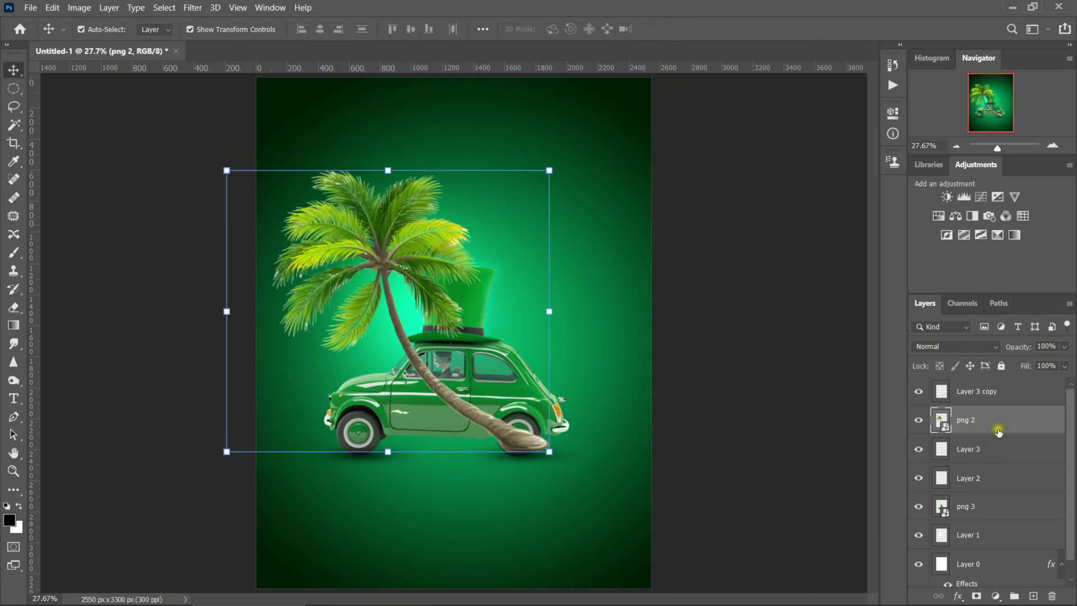
left_click_drag(998, 428, 1003, 523)
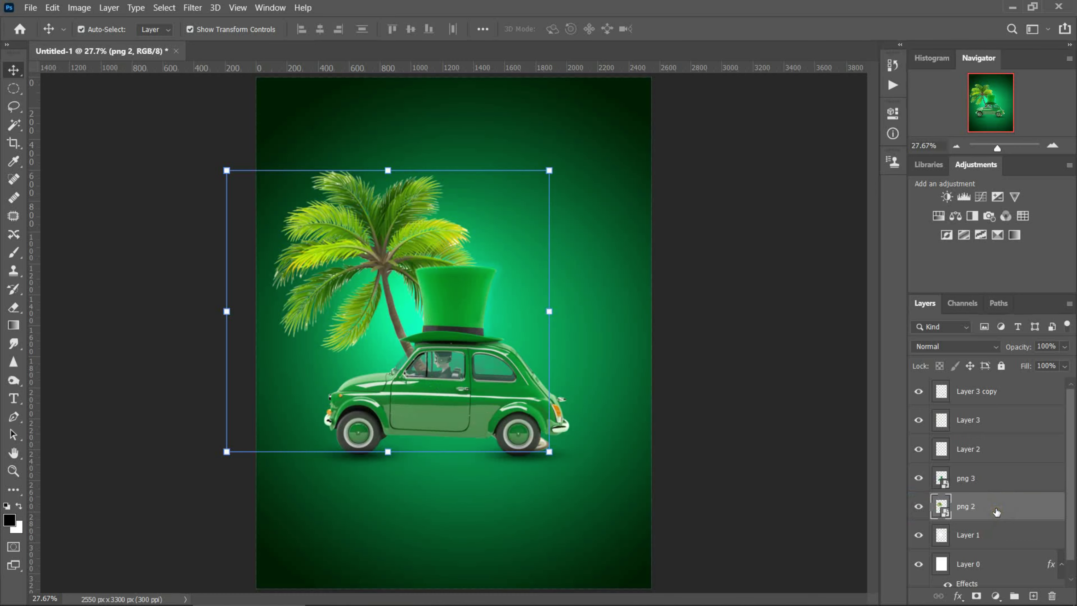
left_click(12, 472)
Zoom on the palm crown, rasterize it for the Background Eraser, and shrink the brush to 70.
left_click_drag(361, 216, 428, 293)
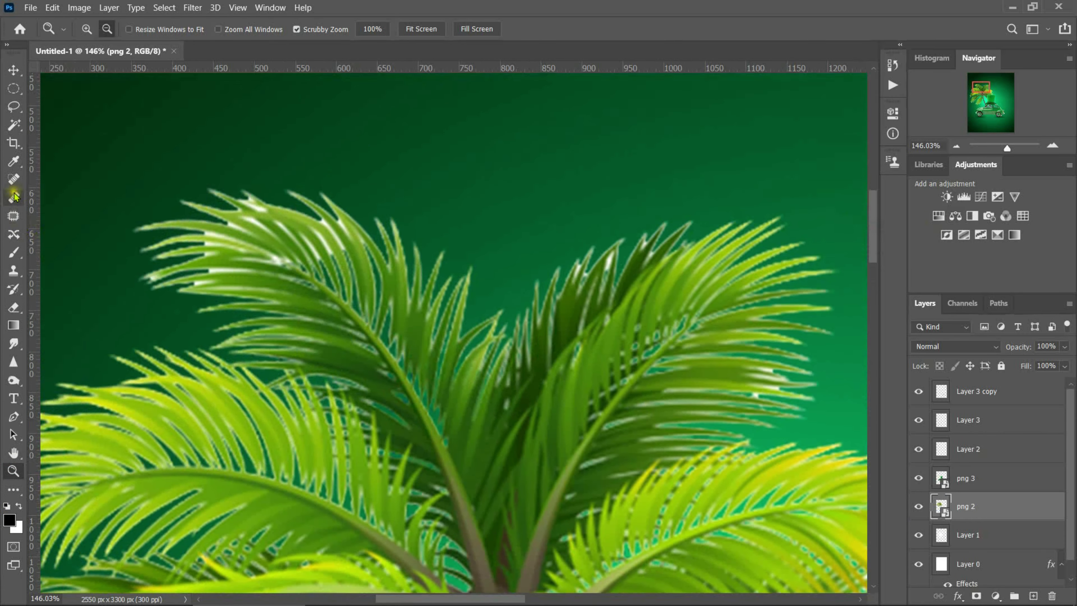
right_click(13, 307)
left_click(64, 314)
left_click(250, 219)
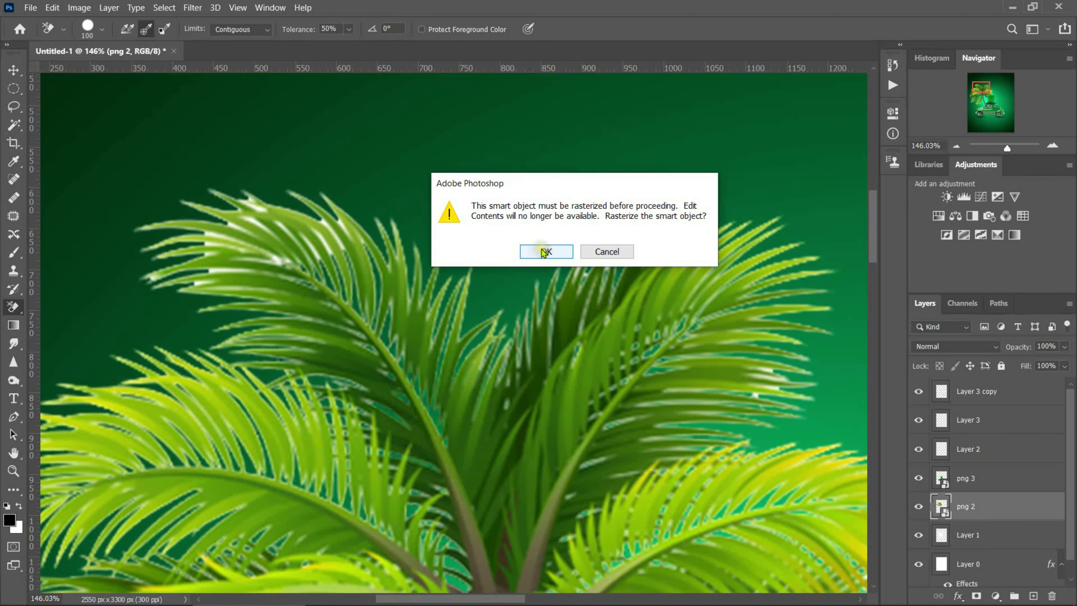
left_click(550, 250)
mouse_move(208, 237)
left_mouse_down()
mouse_move(252, 222)
mouse_move(205, 252)
mouse_move(197, 284)
left_mouse_up()
key("ctrl+z")
key("bracketleft")
key("bracketleft")
key("bracketleft")
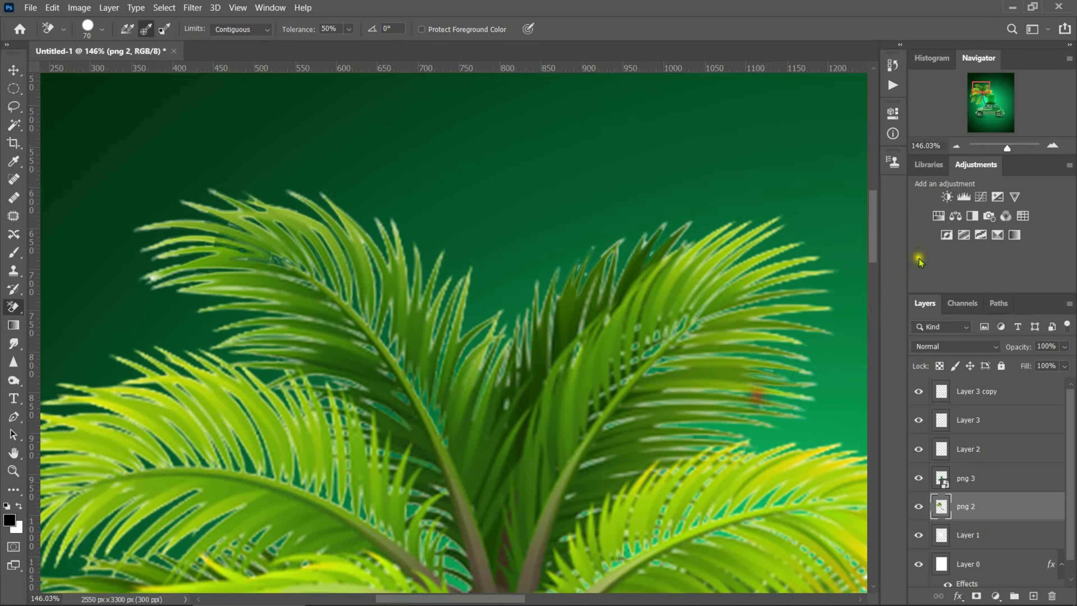
Erase the stray white leaf highlight near the palm trunk.
scroll(132, 492, "down", 5)
scroll(133, 492, "left", 4)
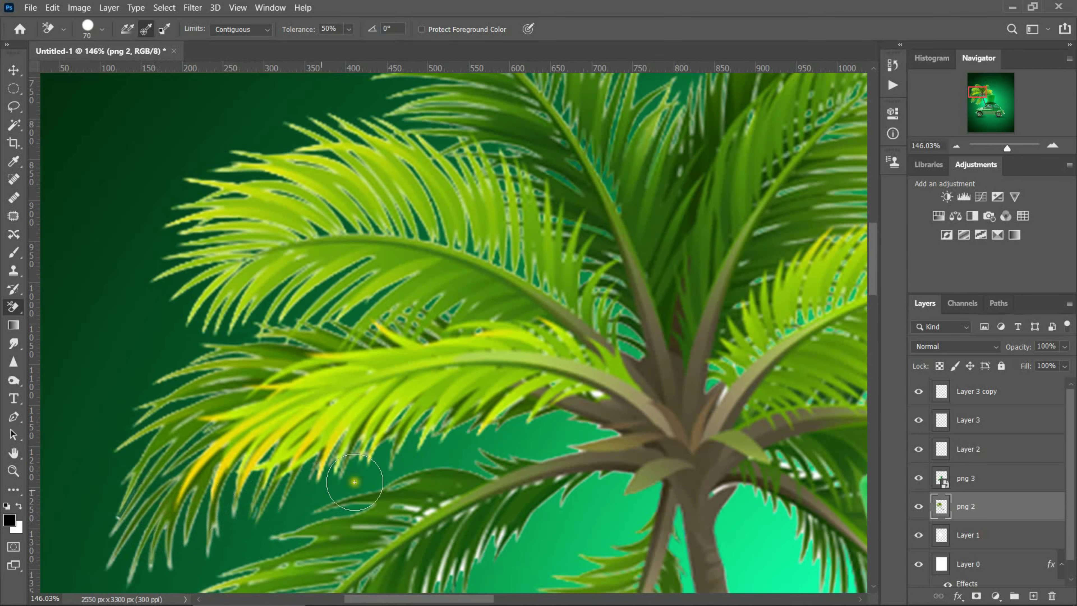
left_click(728, 394)
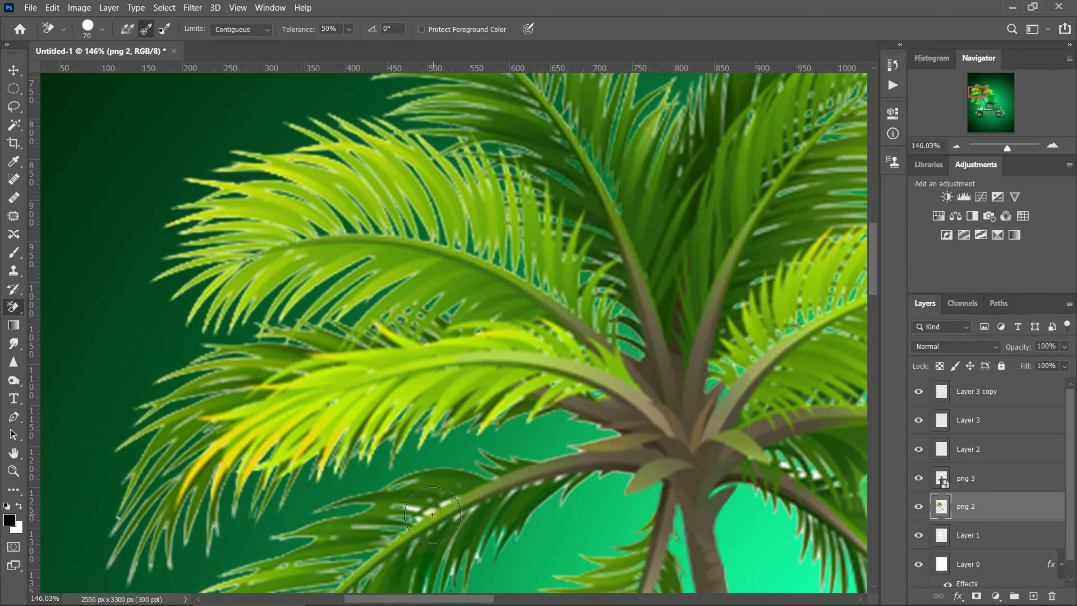
scroll(466, 509, "down", 6)
scroll(475, 394, "down", 2)
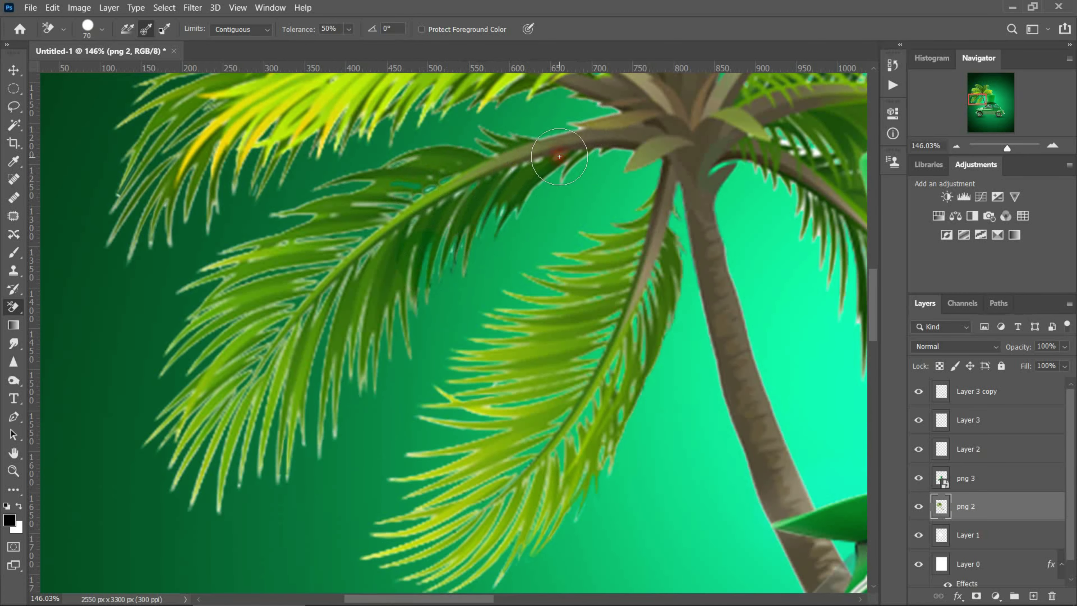
left_click_drag(873, 339, 899, 314)
left_click_drag(466, 598, 530, 600)
scroll(614, 381, "down", 5)
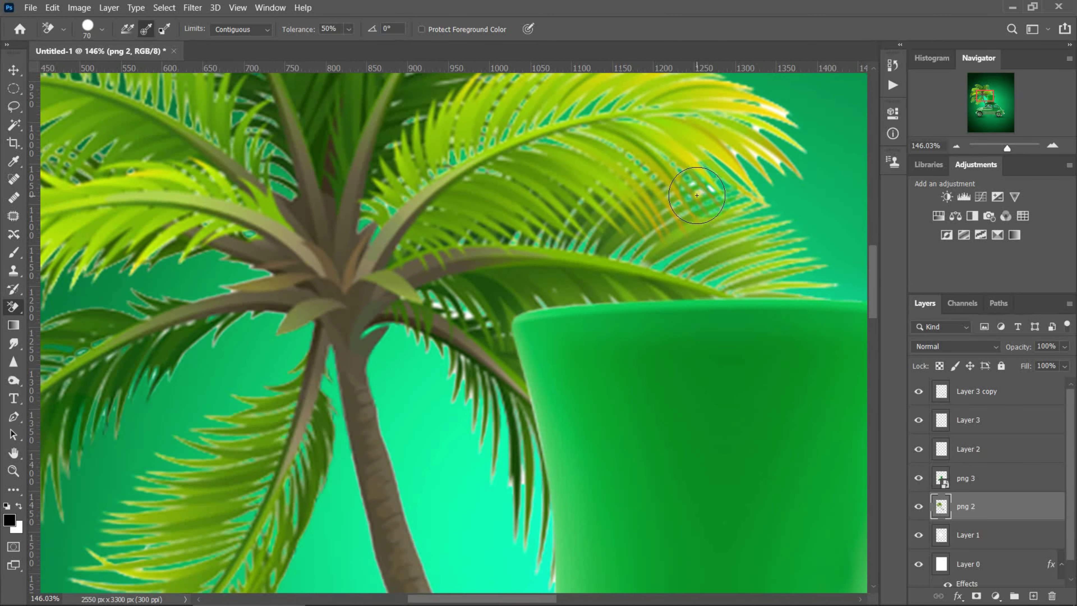
Undo a mistaken foliage erase and fit the whole flyer on screen.
left_click(448, 311)
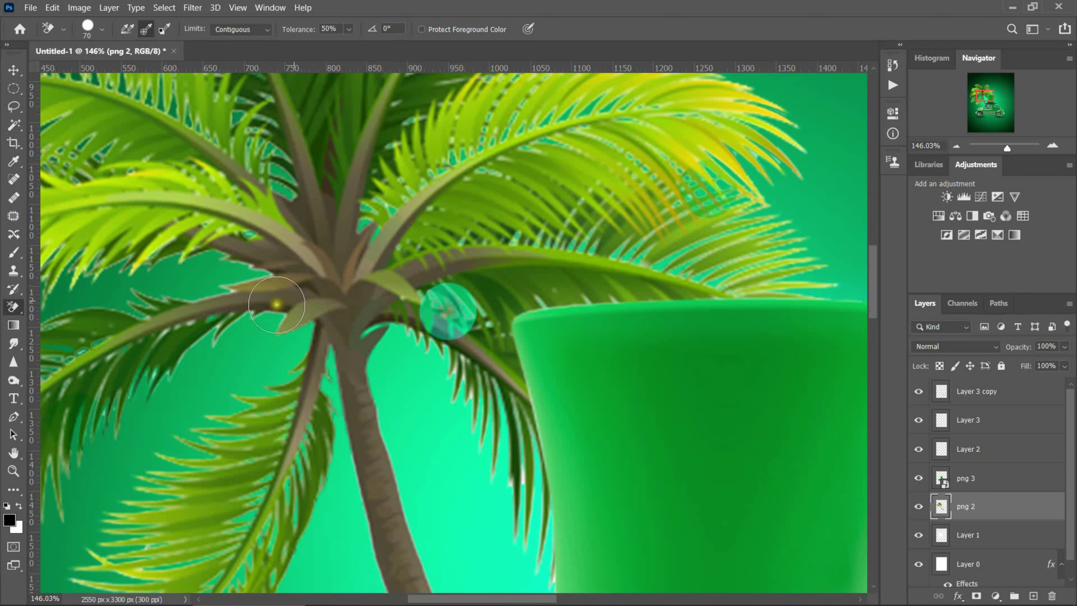
key("ctrl+z")
key("z")
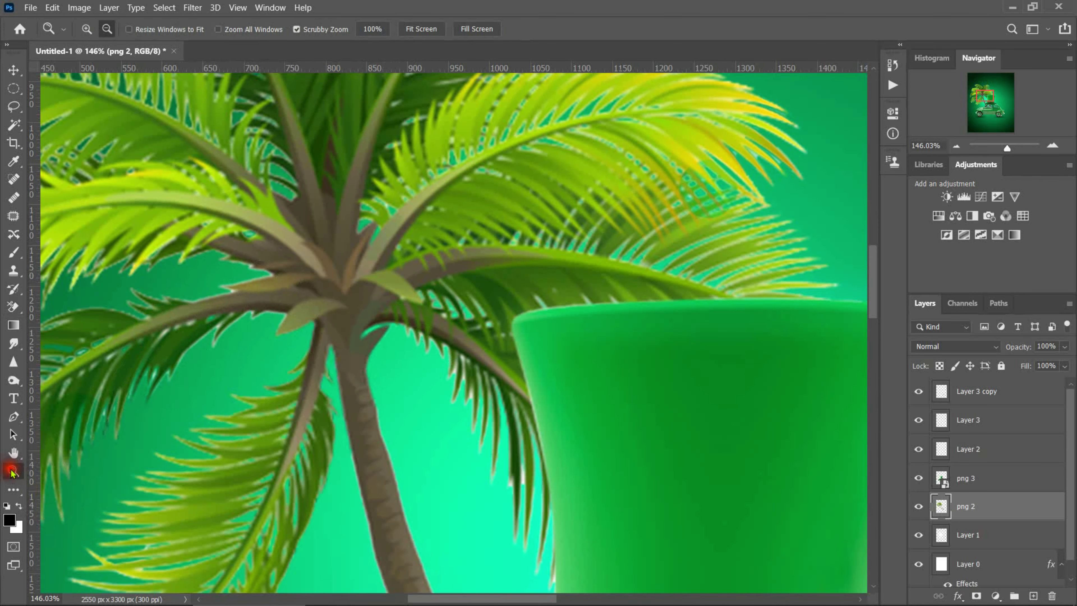
right_click(477, 323)
left_click(496, 331)
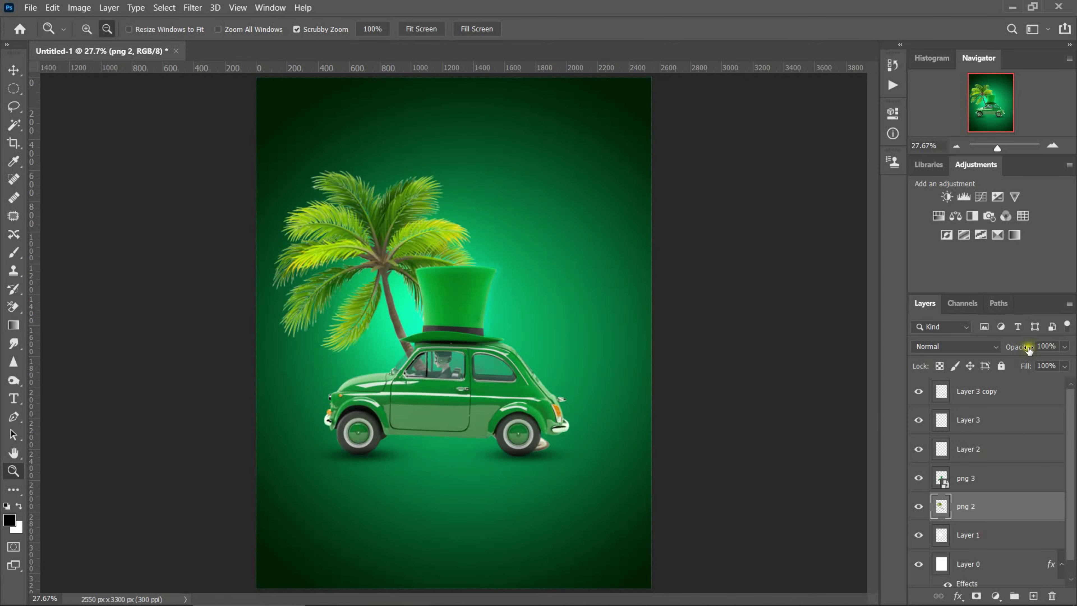
Lower png 2 to 87% opacity and apply Vibrance +100 and Saturation +100 to it.
left_click_drag(1028, 348, 1020, 350)
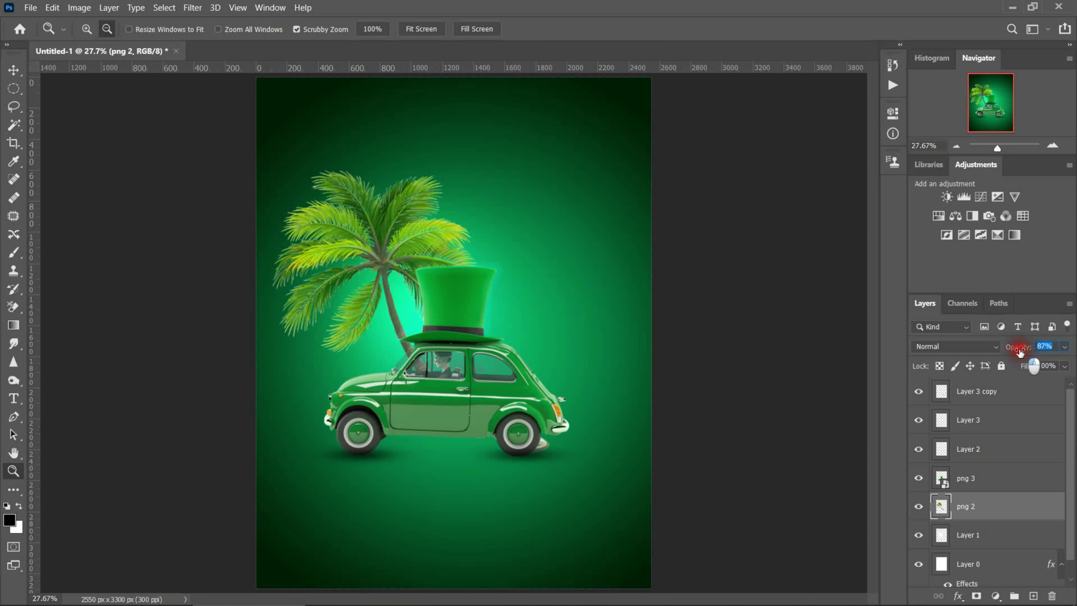
left_click(970, 506)
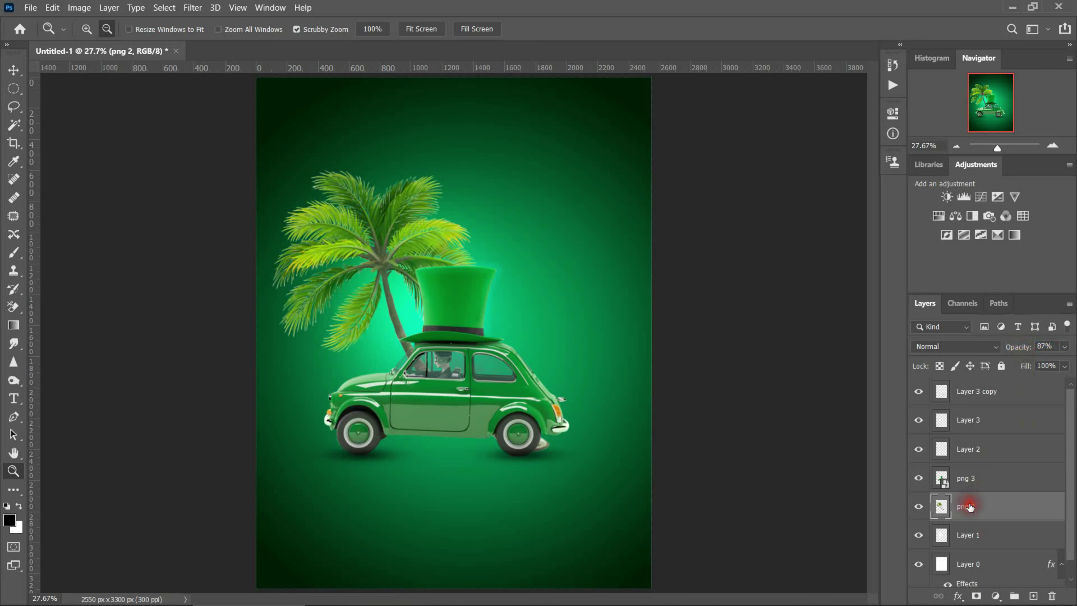
left_click(87, 8)
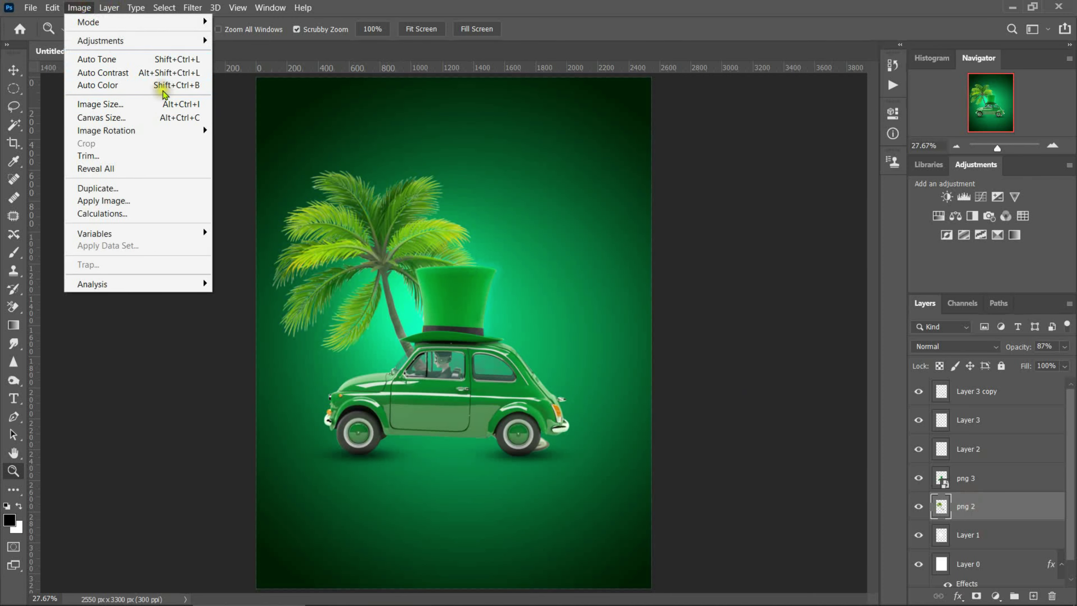
left_click(169, 41)
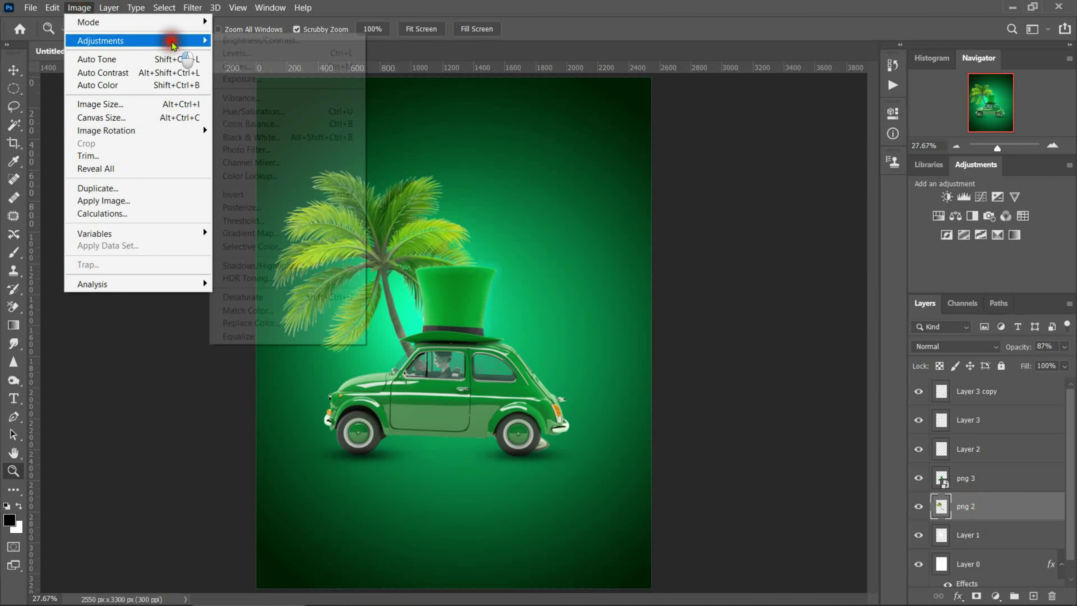
left_click(293, 97)
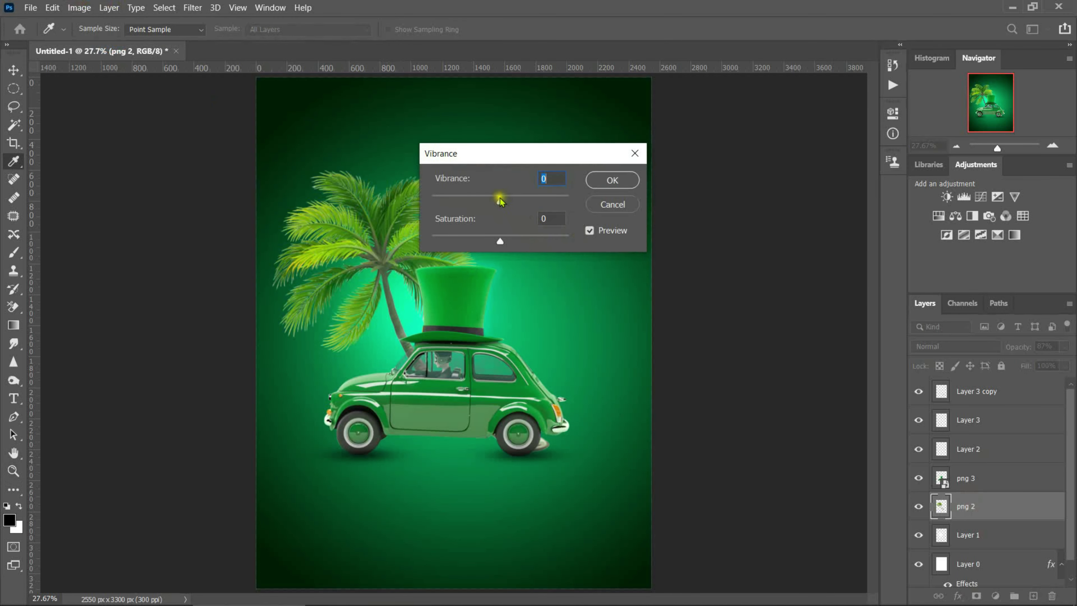
left_click_drag(500, 201, 545, 201)
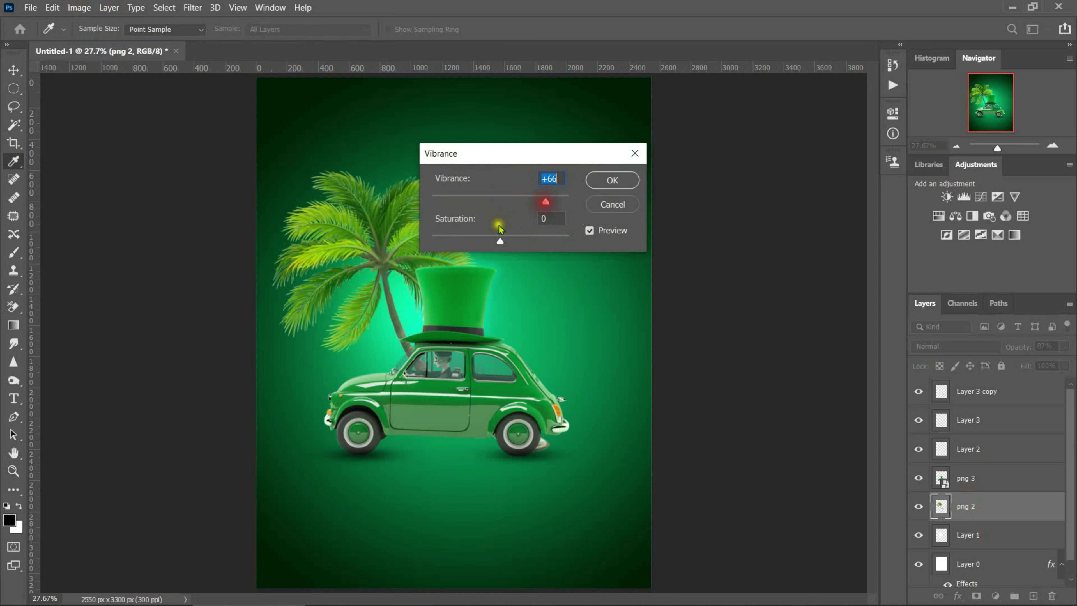
left_click_drag(501, 242, 563, 241)
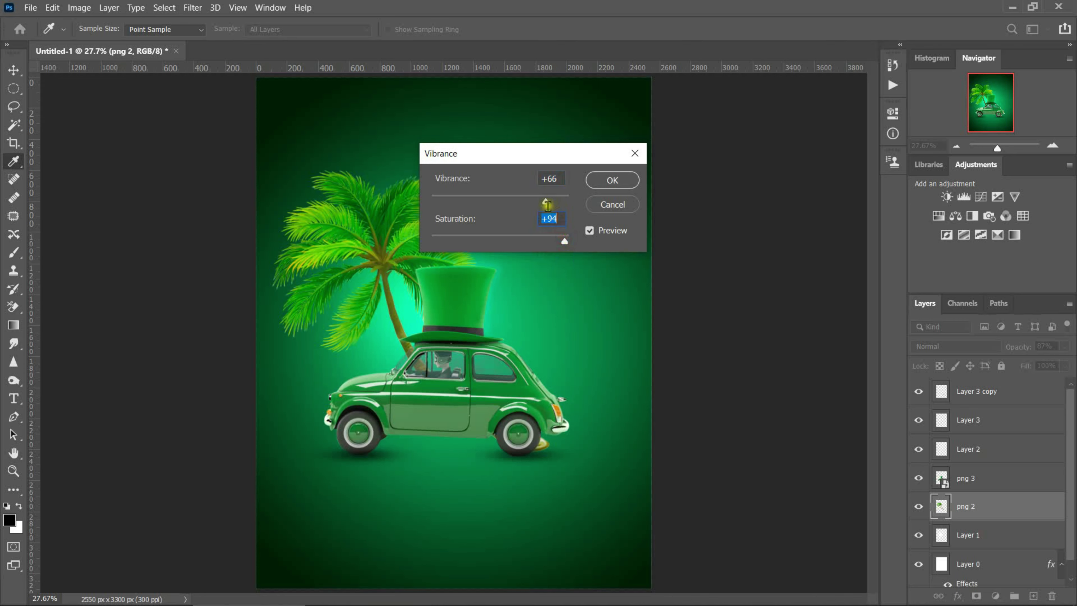
left_click_drag(546, 202, 570, 202)
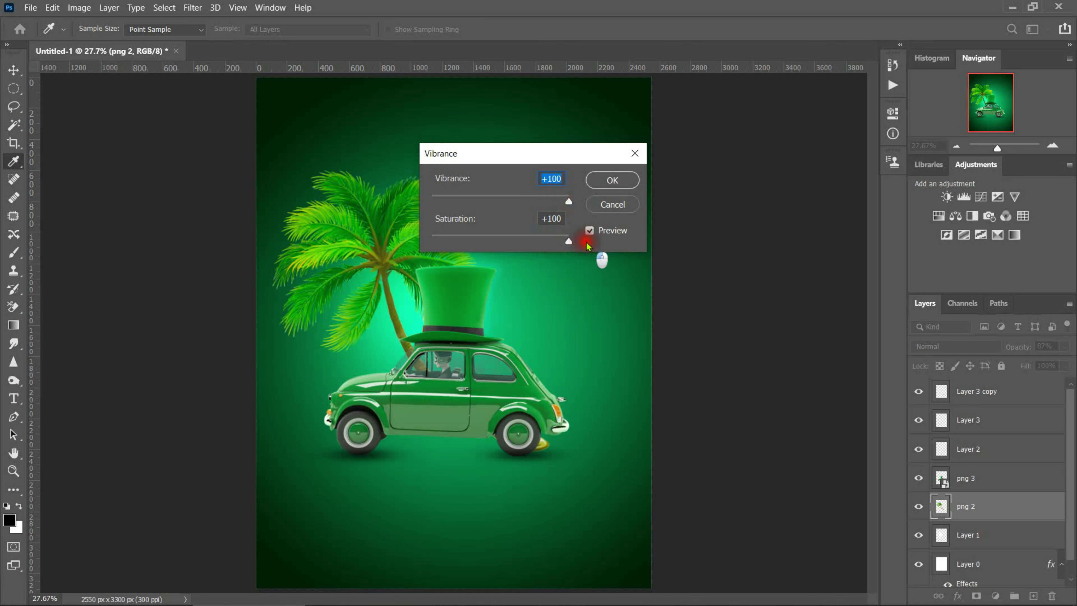
left_click_drag(566, 245, 594, 238)
left_click(609, 182)
key("z")
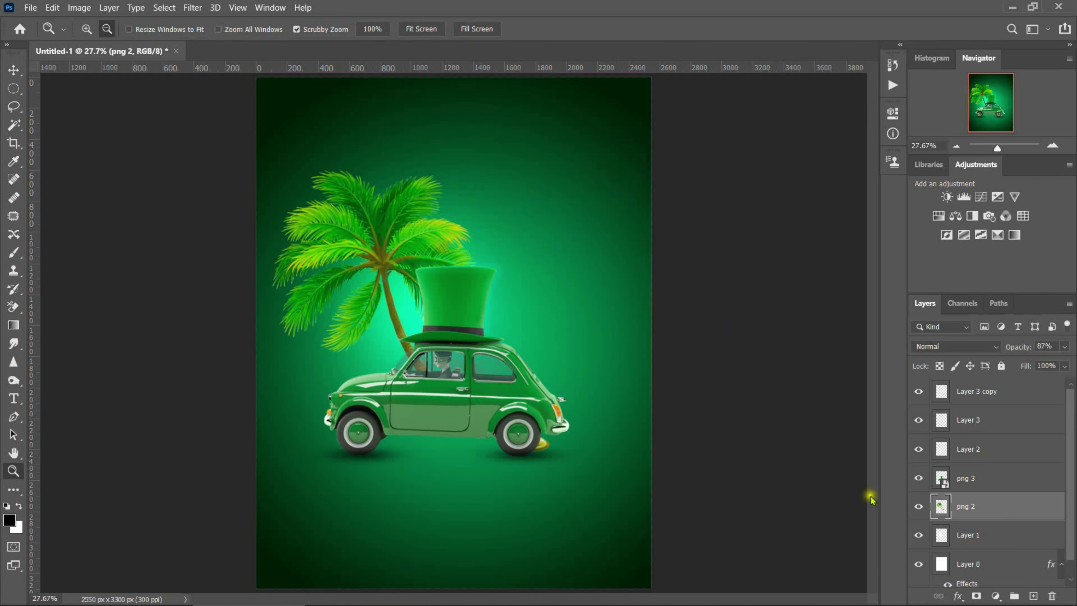
Scale the palm tree down to about 95% and nudge it right behind the car.
left_click(15, 69)
left_click_drag(548, 171, 532, 188)
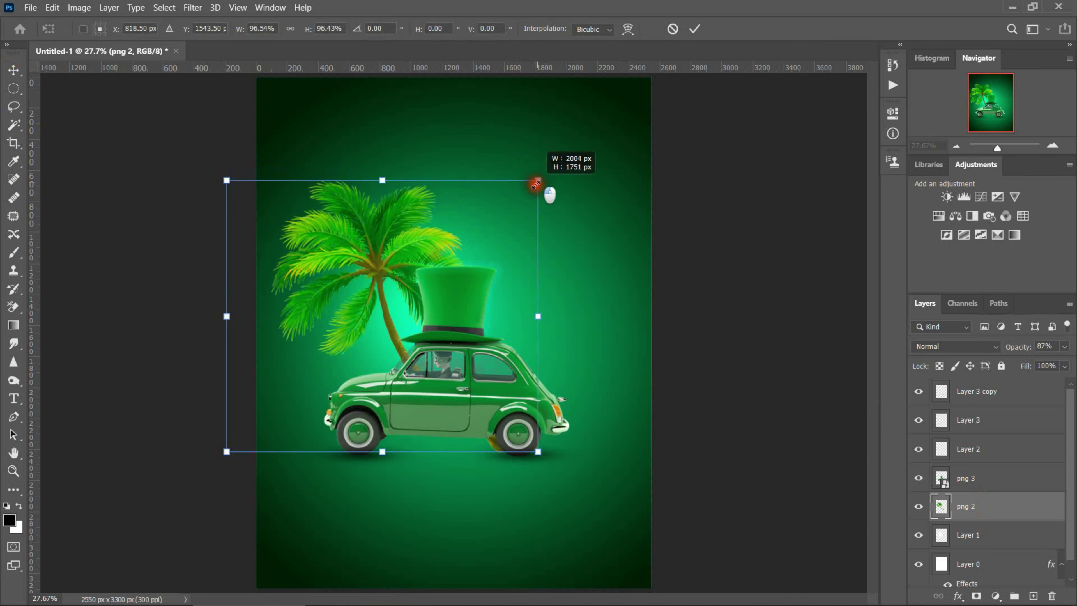
left_click_drag(467, 384, 477, 372)
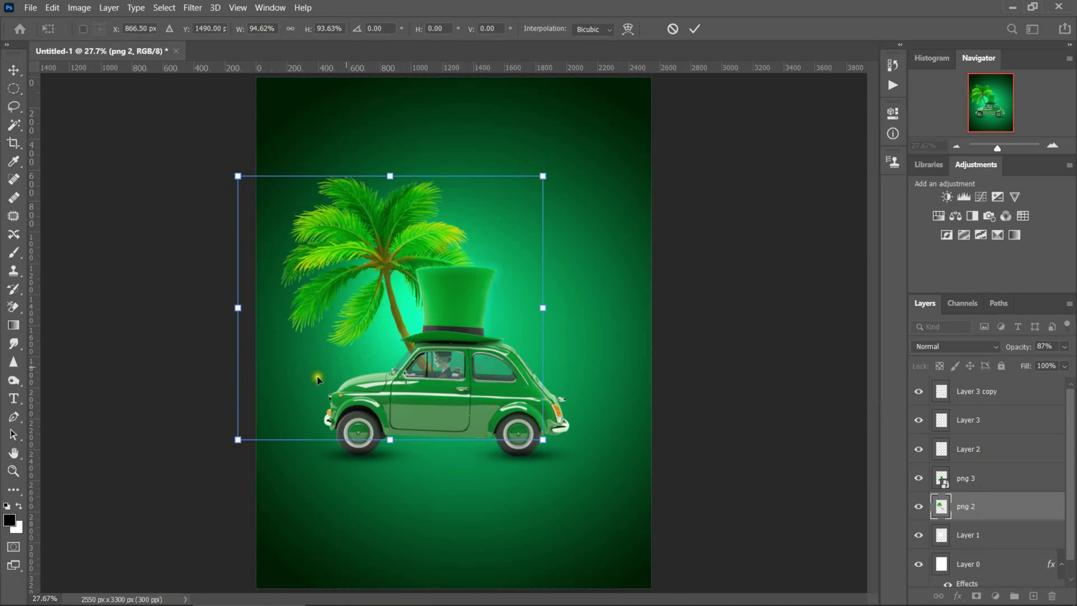
left_click_drag(238, 310, 243, 309)
left_click(694, 28)
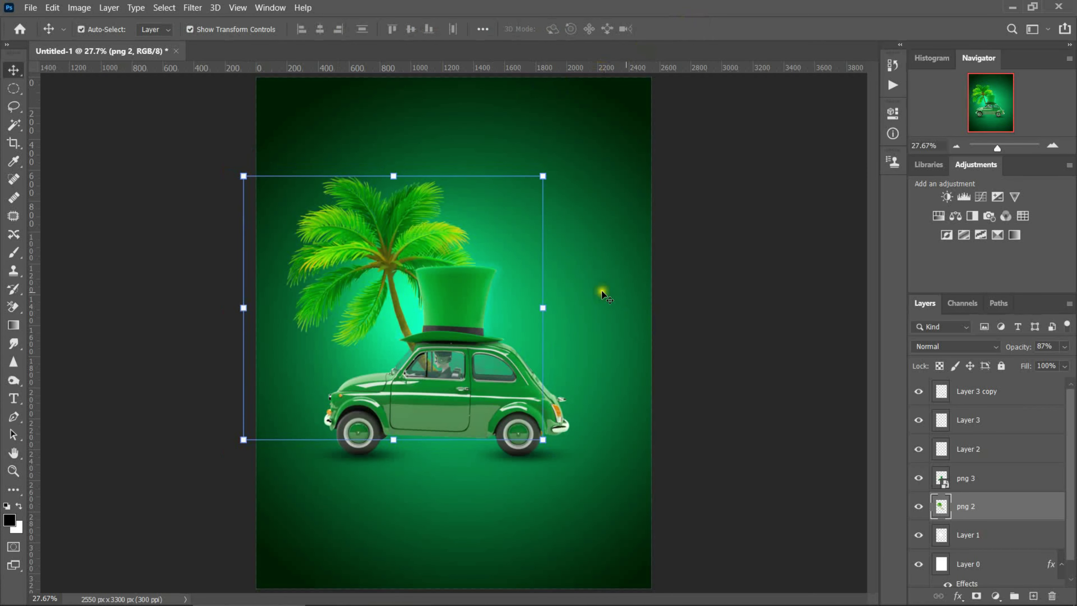
Place the embedded image png 1.png into the flyer.
left_click(33, 7)
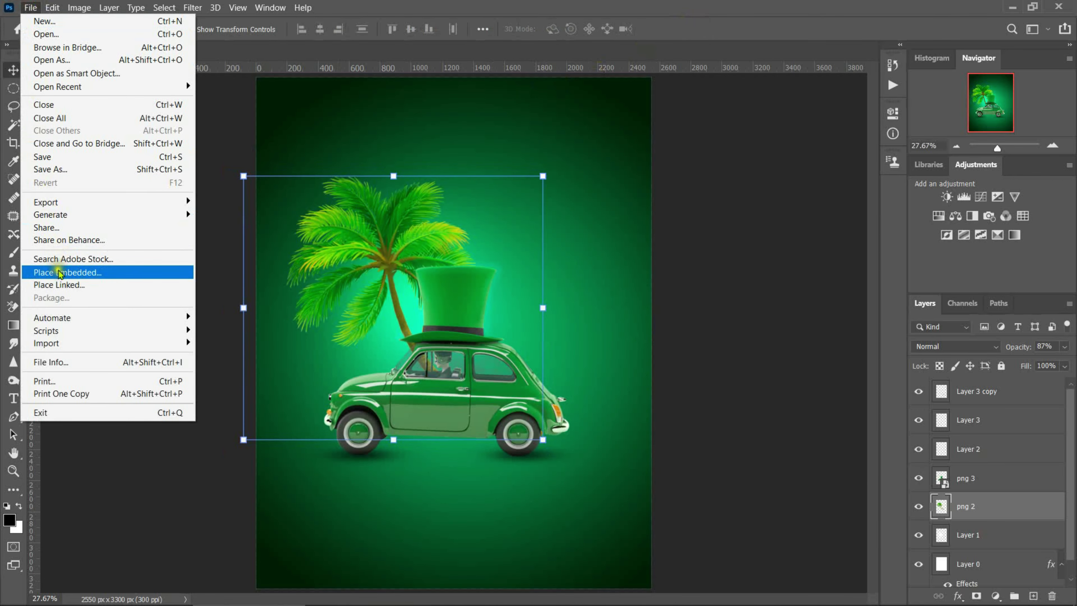
left_click(68, 272)
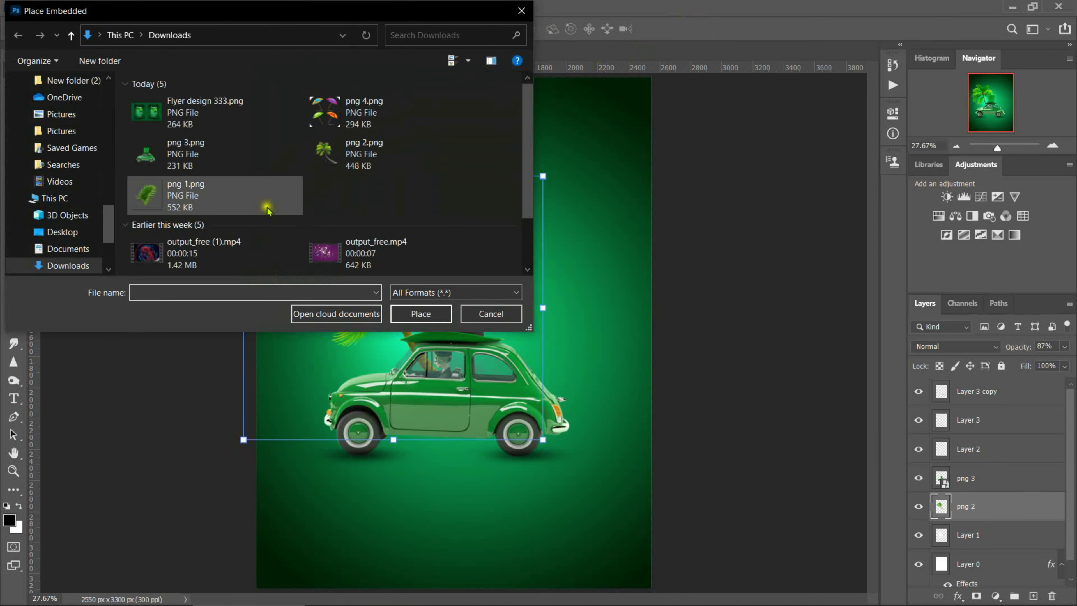
left_click(224, 196)
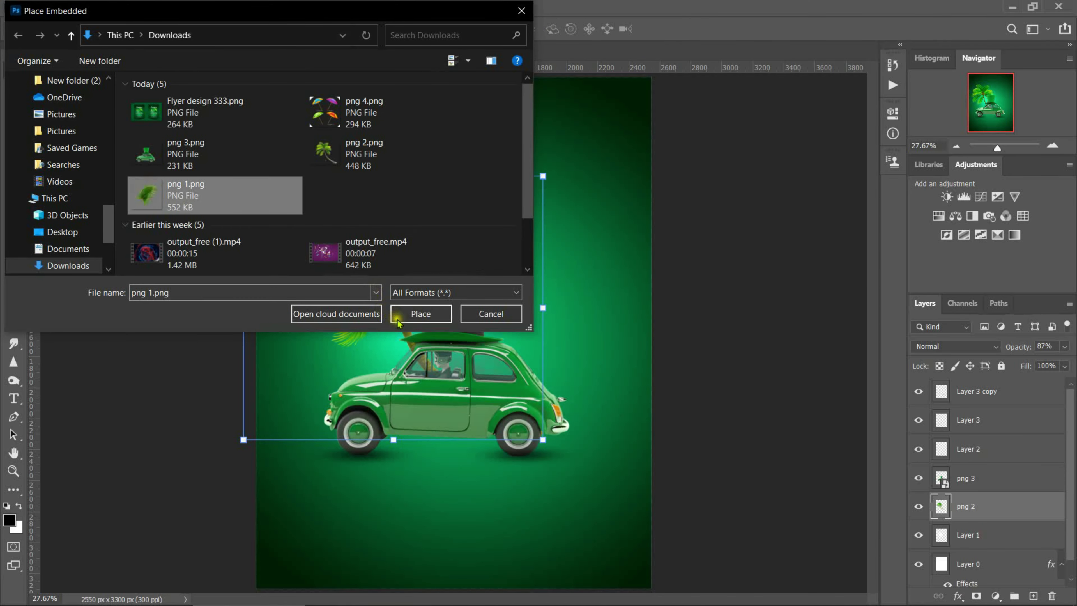
left_click(407, 314)
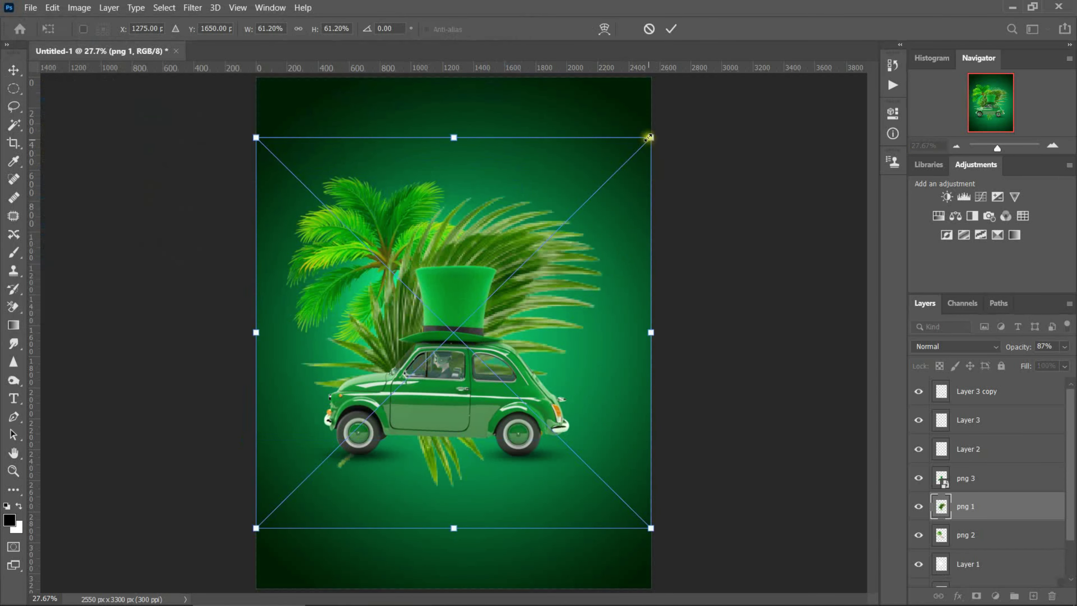
Shrink the frond beside the hat, set its opacity to 81%, and commit.
left_click_drag(648, 137, 524, 234)
left_click_drag(475, 324, 509, 296)
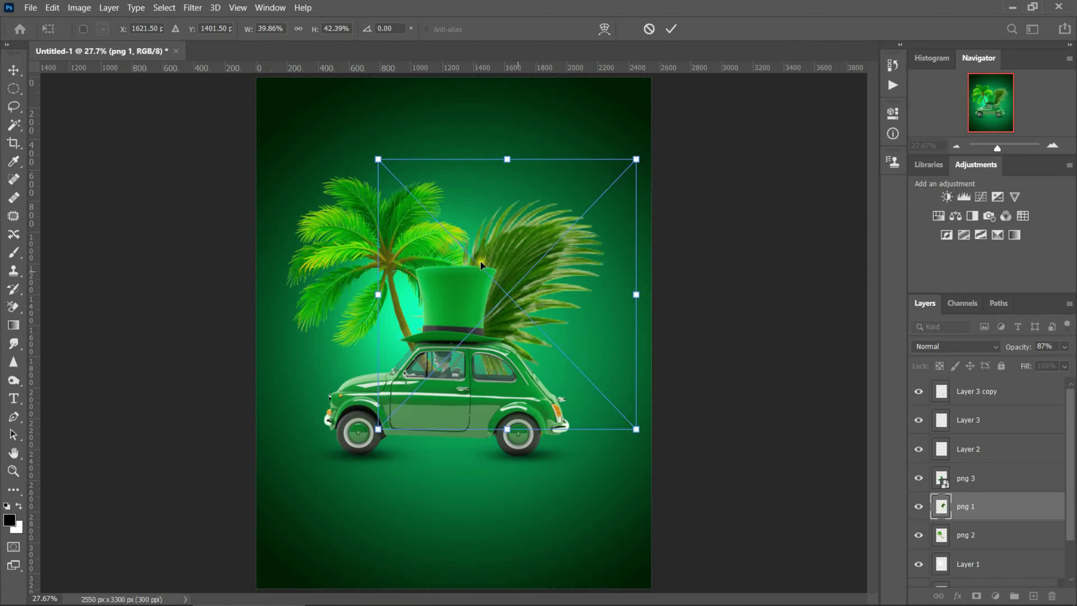
left_click_drag(636, 159, 624, 175)
left_click_drag(508, 305, 515, 295)
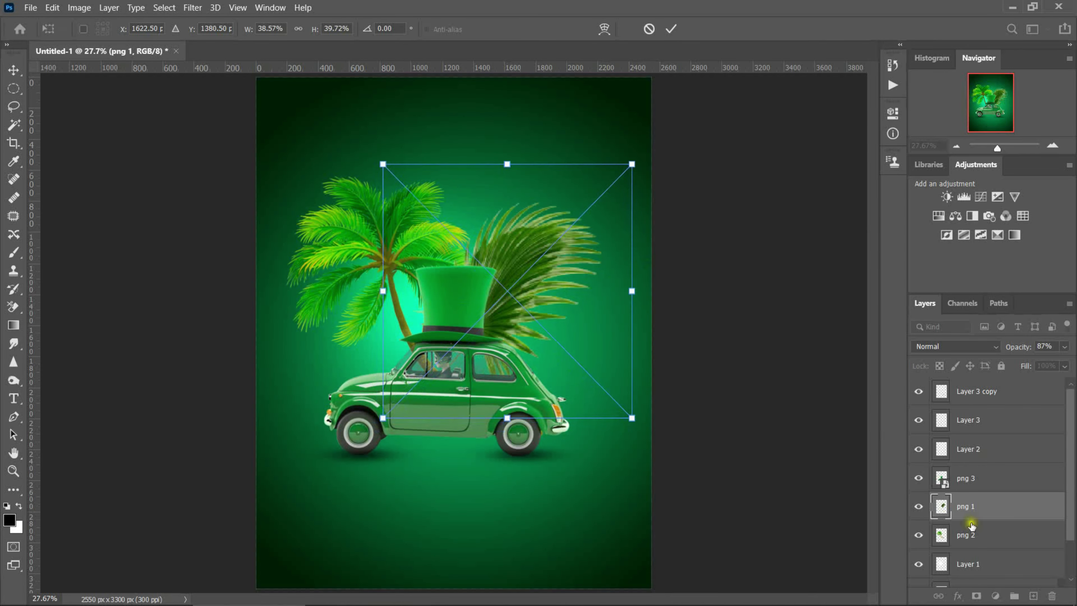
left_click_drag(1018, 347, 1010, 346)
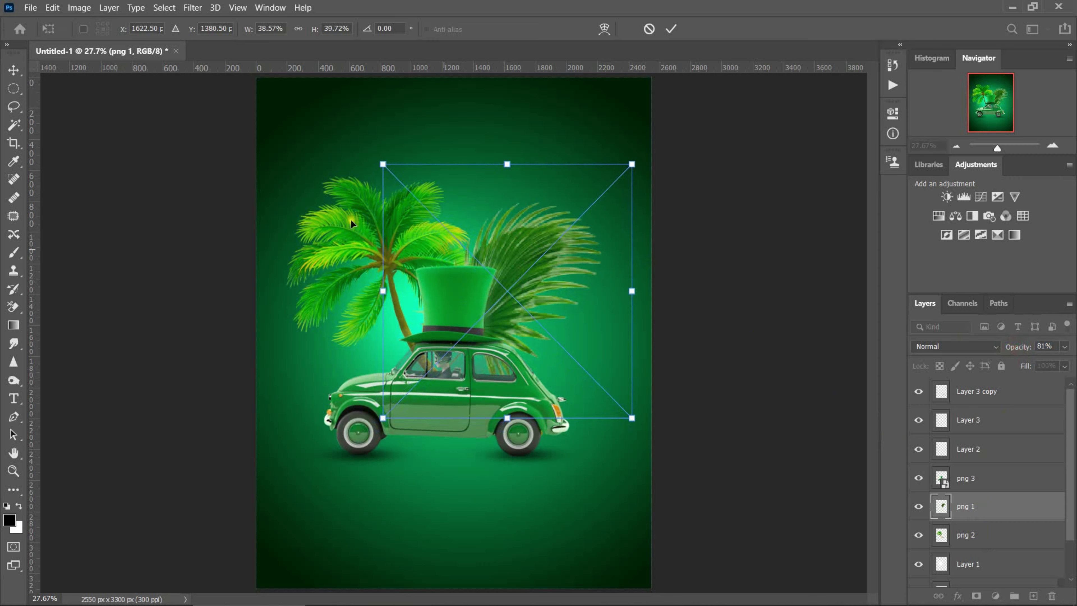
left_click(971, 345)
left_click(674, 30)
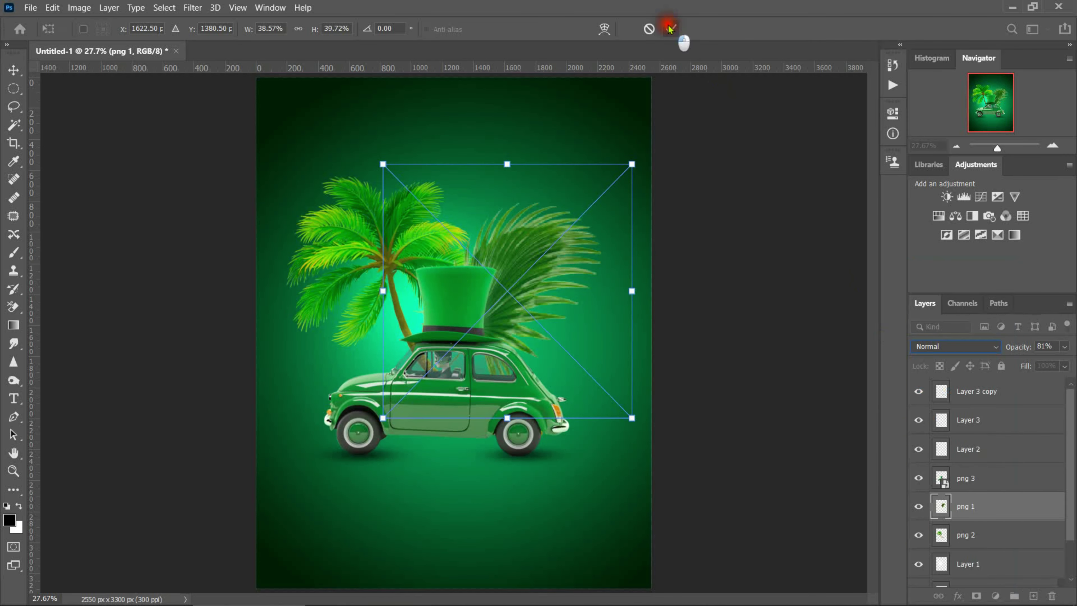
left_click(670, 29)
Set png 1 to Multiply, tuck it smaller behind the hat, and add a layer mask.
left_click(954, 346)
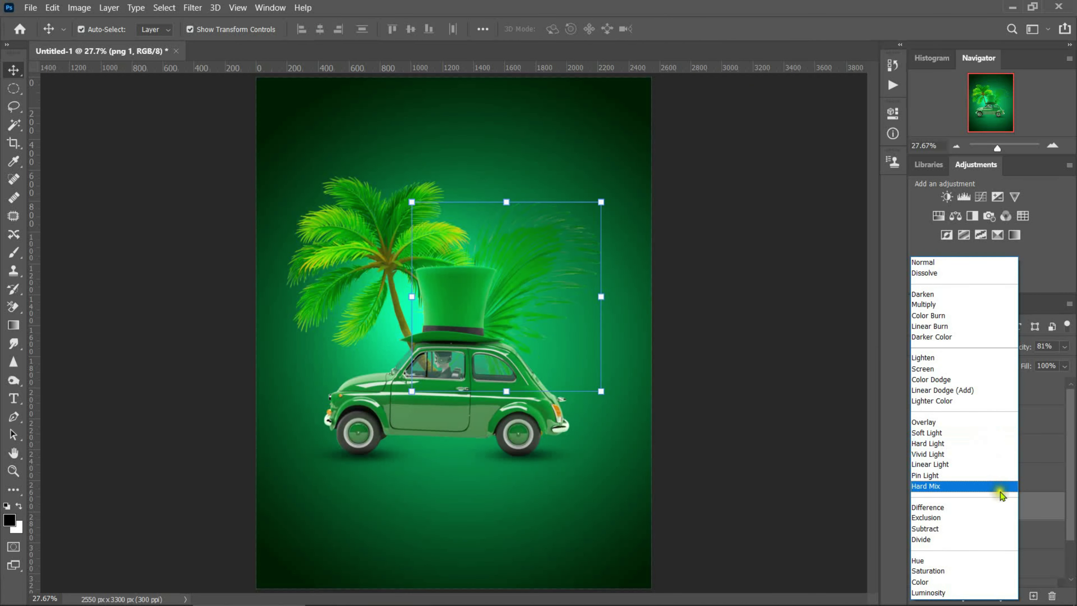
left_click(961, 310)
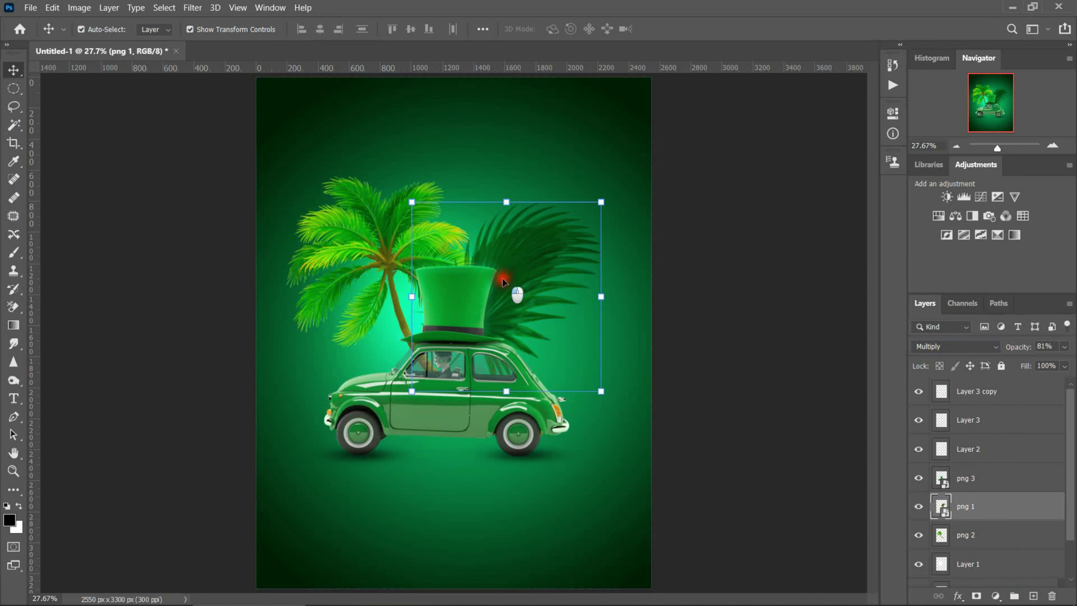
left_click_drag(517, 297, 487, 296)
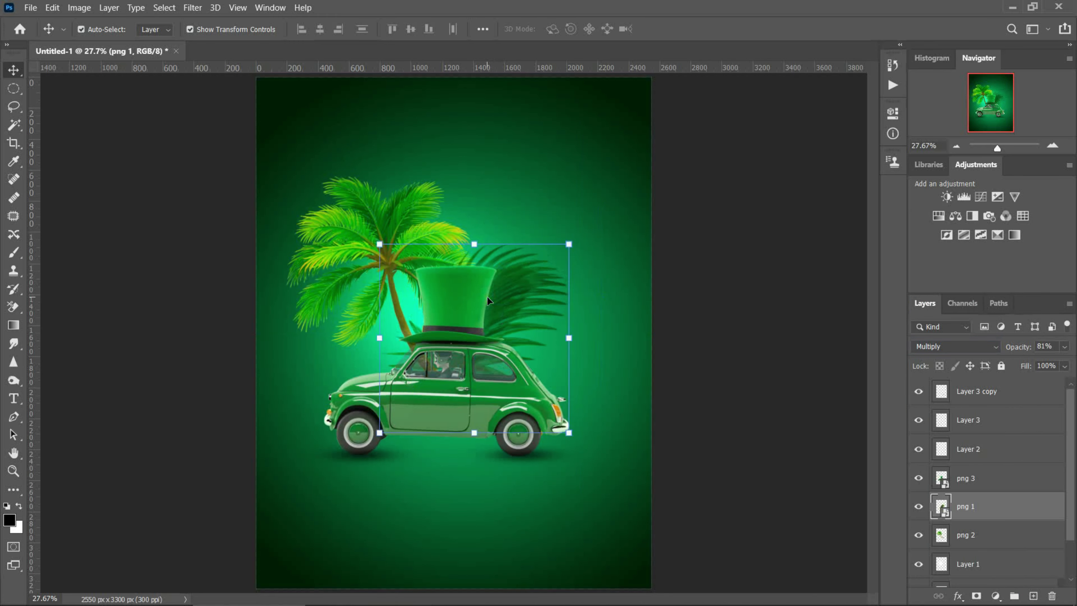
left_click_drag(568, 244, 499, 322)
left_click_drag(414, 405, 474, 322)
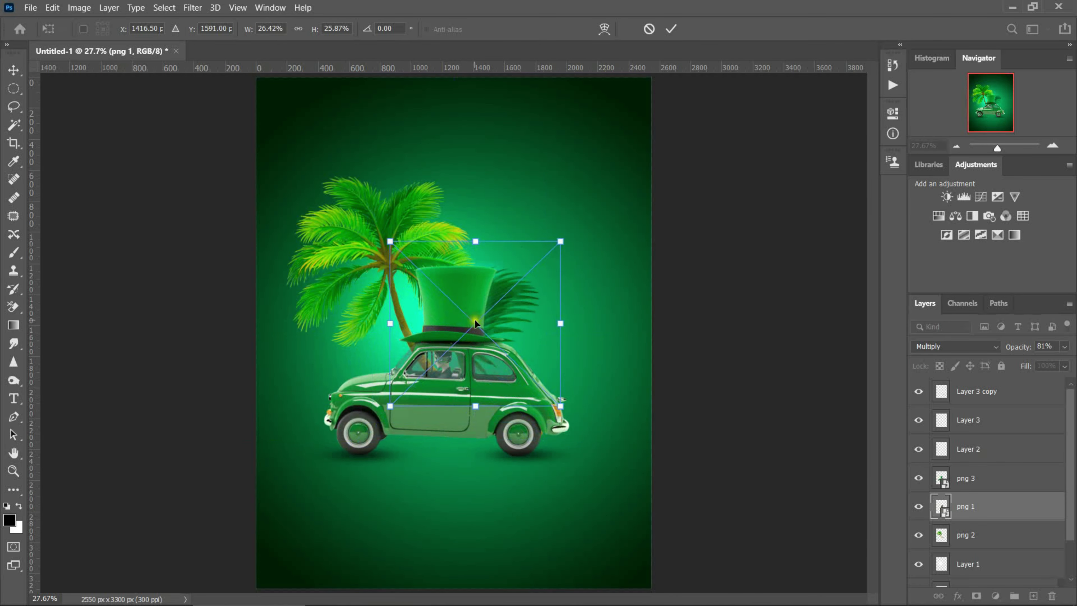
key("Return")
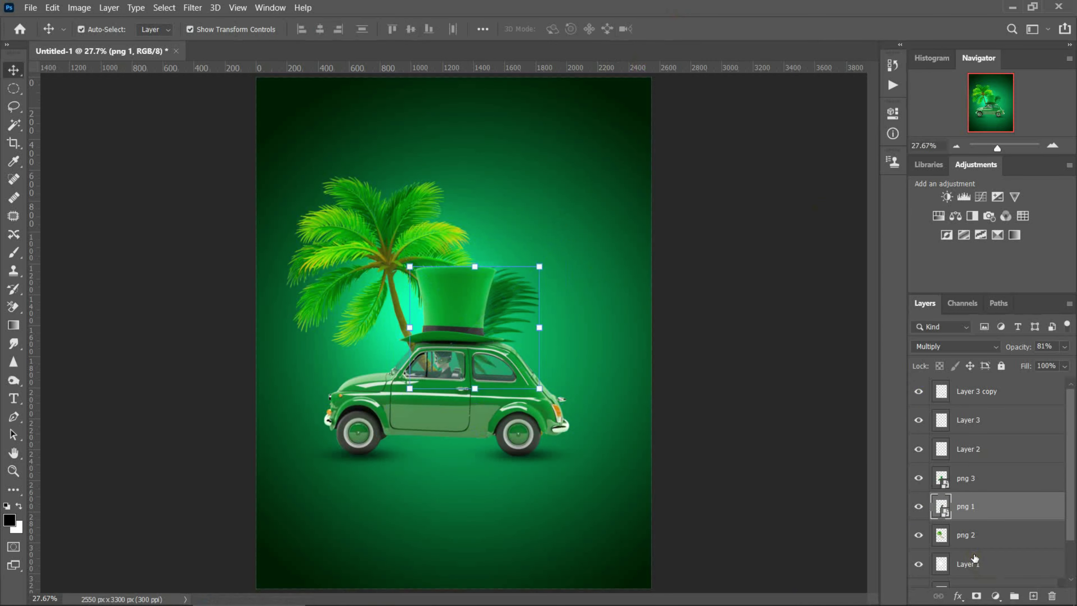
left_click(975, 596)
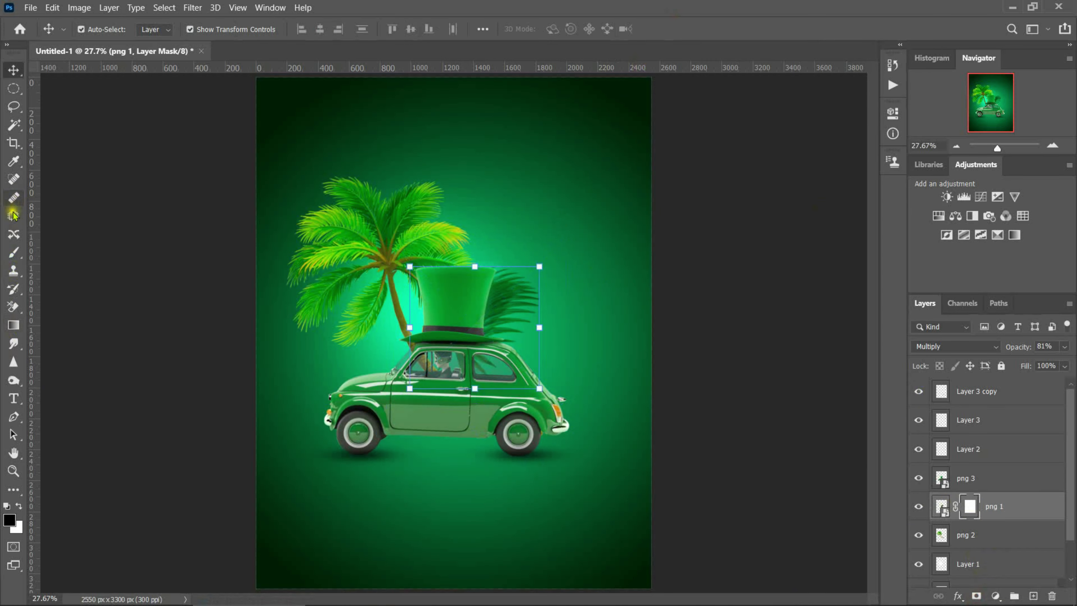
Brush black on png 1's mask over the car window, then select png 3.
left_click(14, 252)
mouse_move(439, 364)
left_mouse_down()
mouse_move(461, 381)
mouse_move(450, 399)
mouse_move(471, 407)
mouse_move(440, 368)
mouse_move(457, 381)
left_mouse_up()
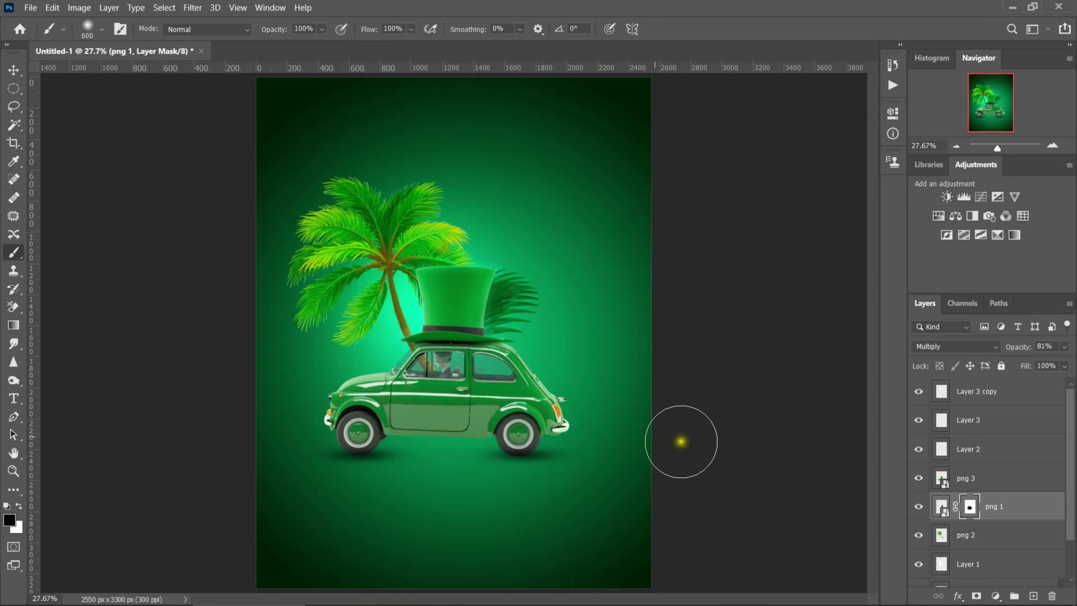
left_click(969, 479)
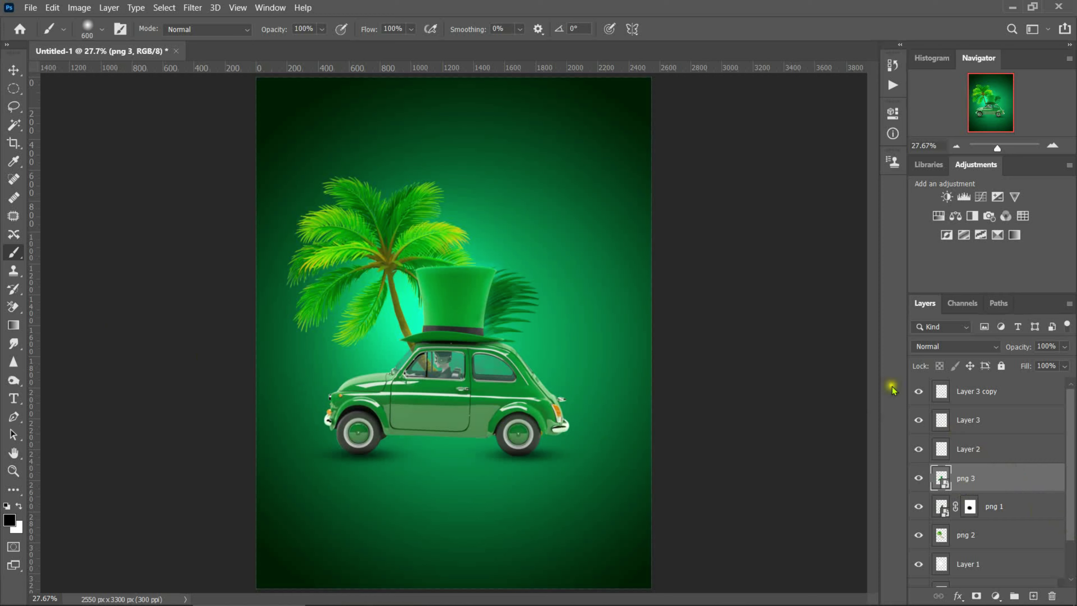
Stretch the png 2 palm tree taller and reposition it slightly.
left_click(13, 70)
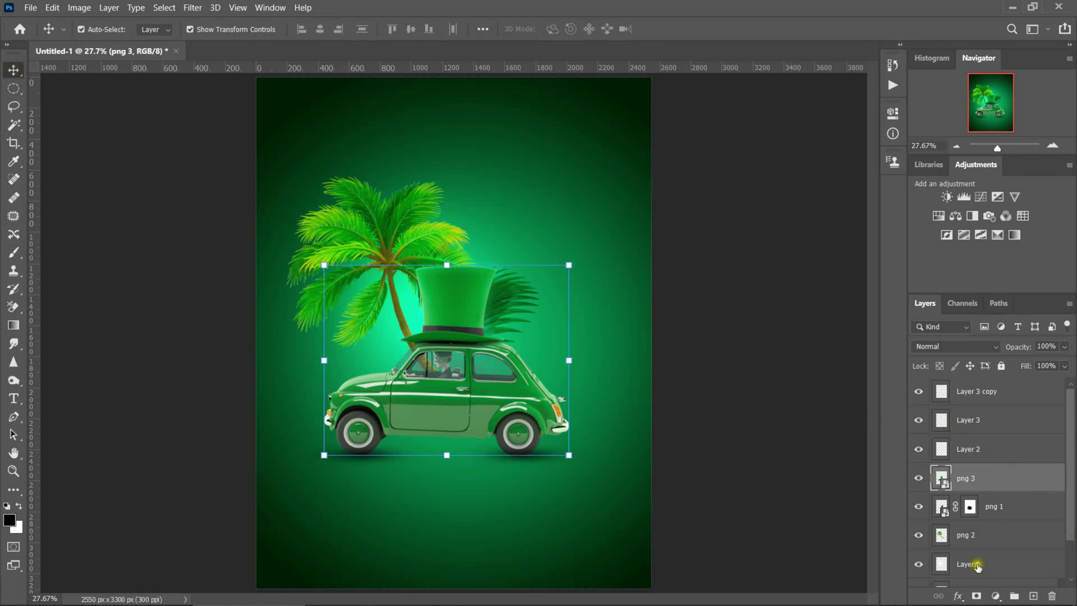
left_click(989, 535)
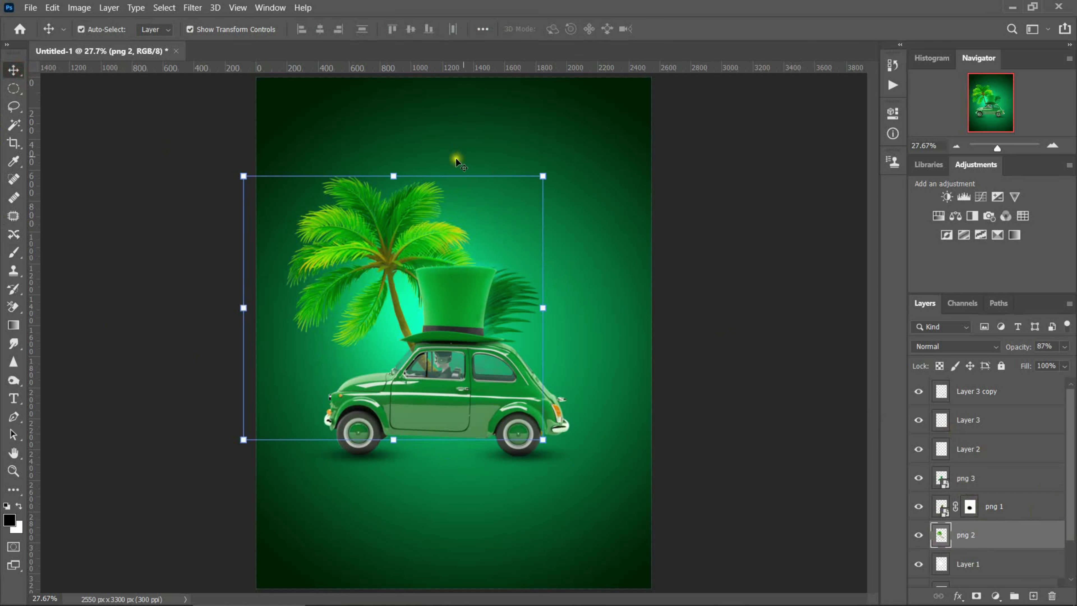
left_click_drag(390, 176, 391, 157)
left_click_drag(424, 288, 438, 311)
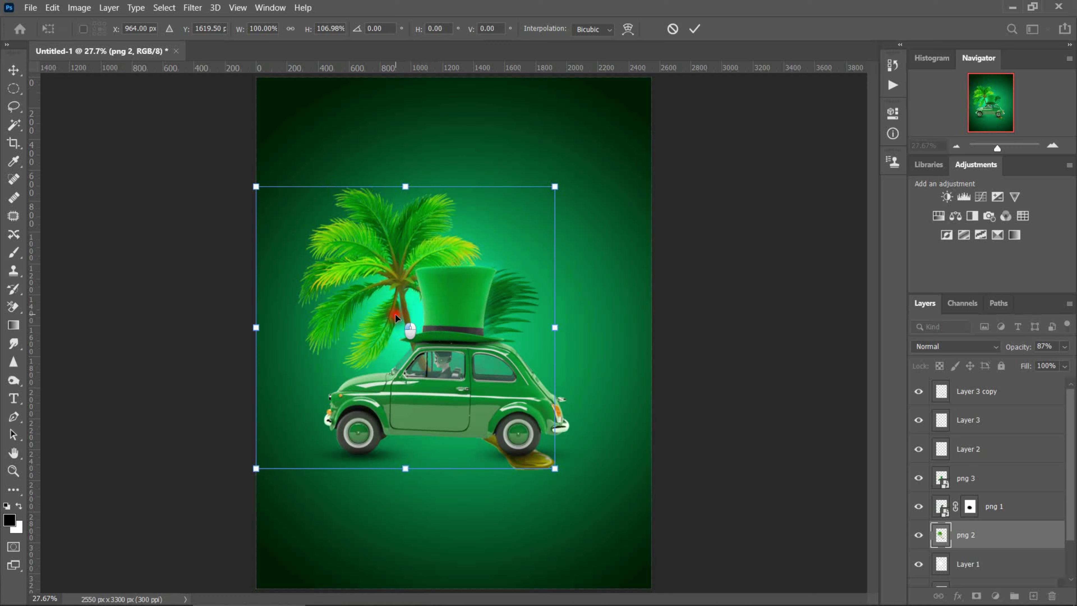
left_click_drag(403, 335, 396, 341)
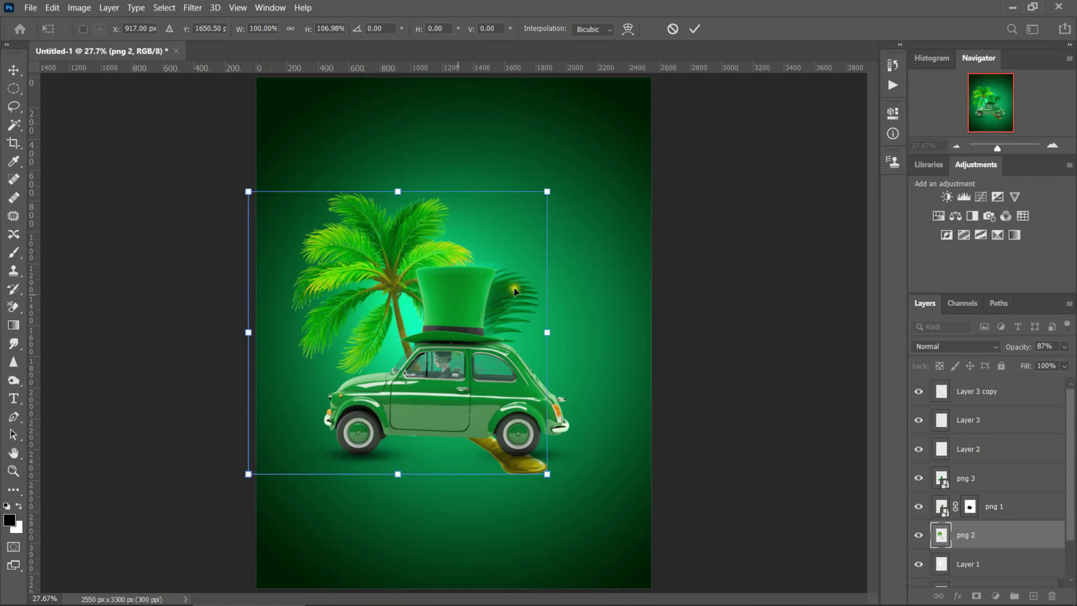
left_click(695, 30)
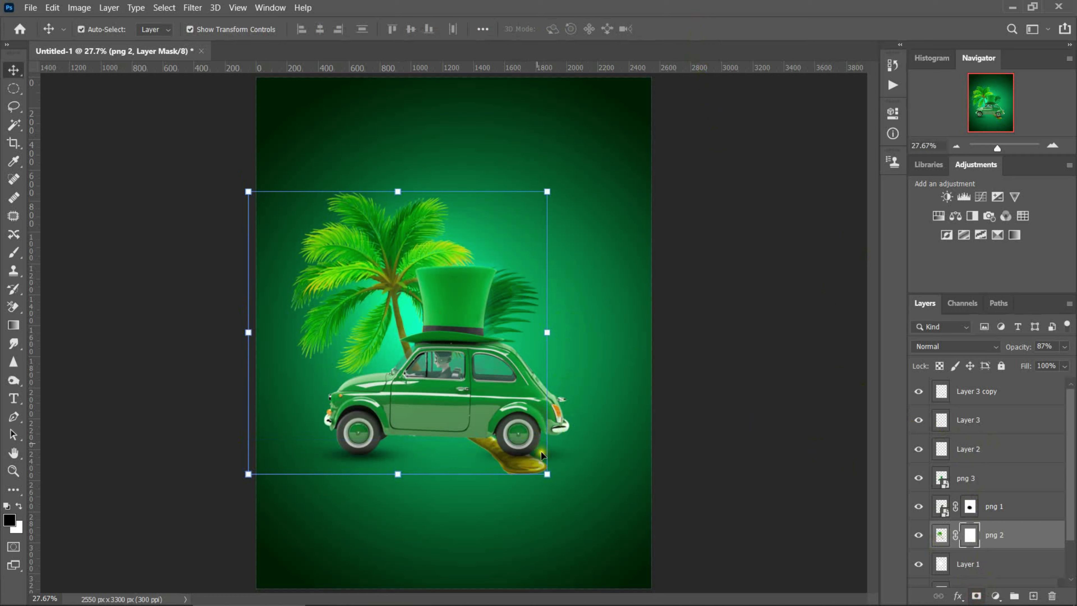
Paint out the gold streak under the car, then stretch the palm to 103.95% height.
left_click(13, 254)
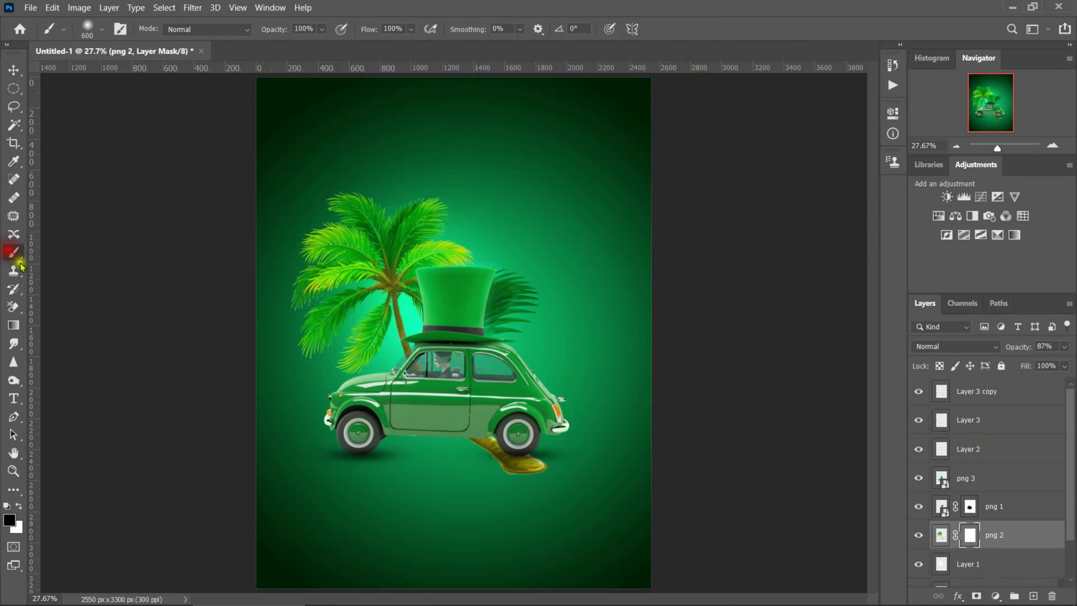
mouse_move(548, 464)
left_mouse_down()
mouse_move(428, 443)
mouse_move(508, 447)
mouse_move(532, 461)
left_mouse_up()
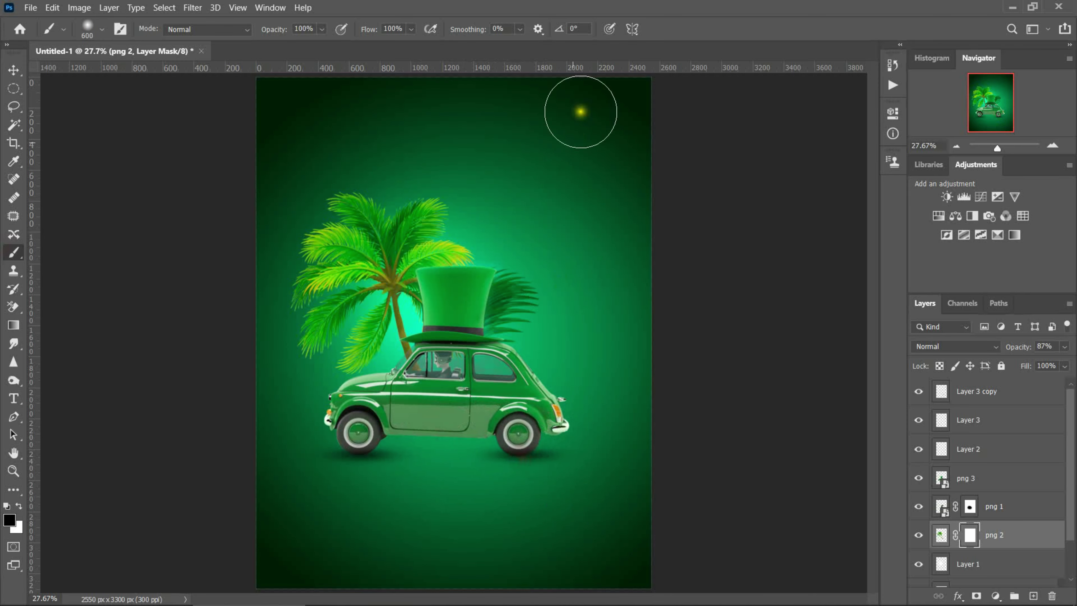
left_click(14, 69)
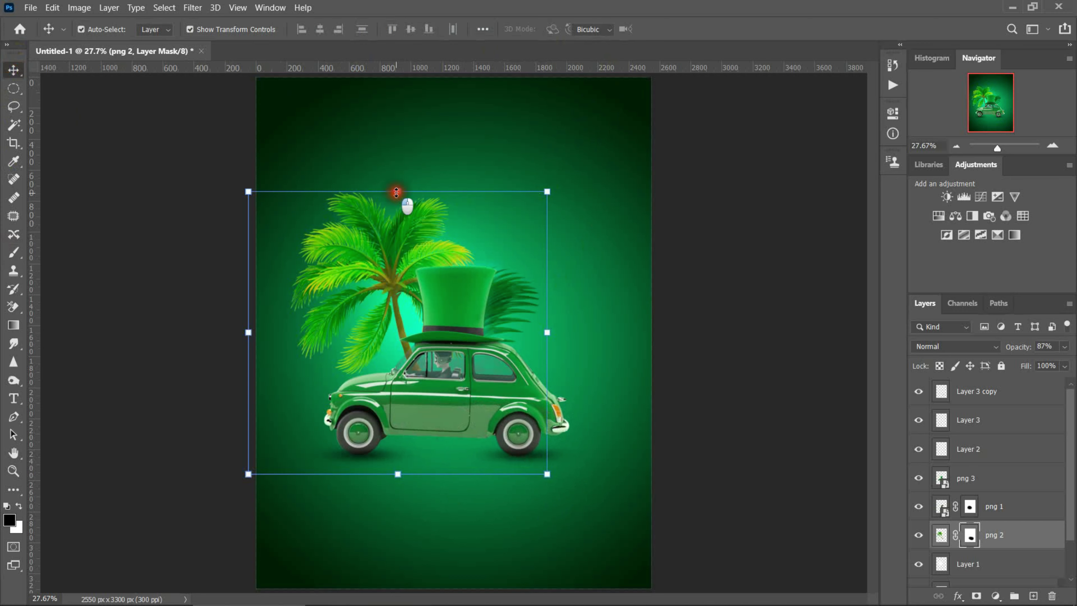
left_click_drag(397, 190, 398, 181)
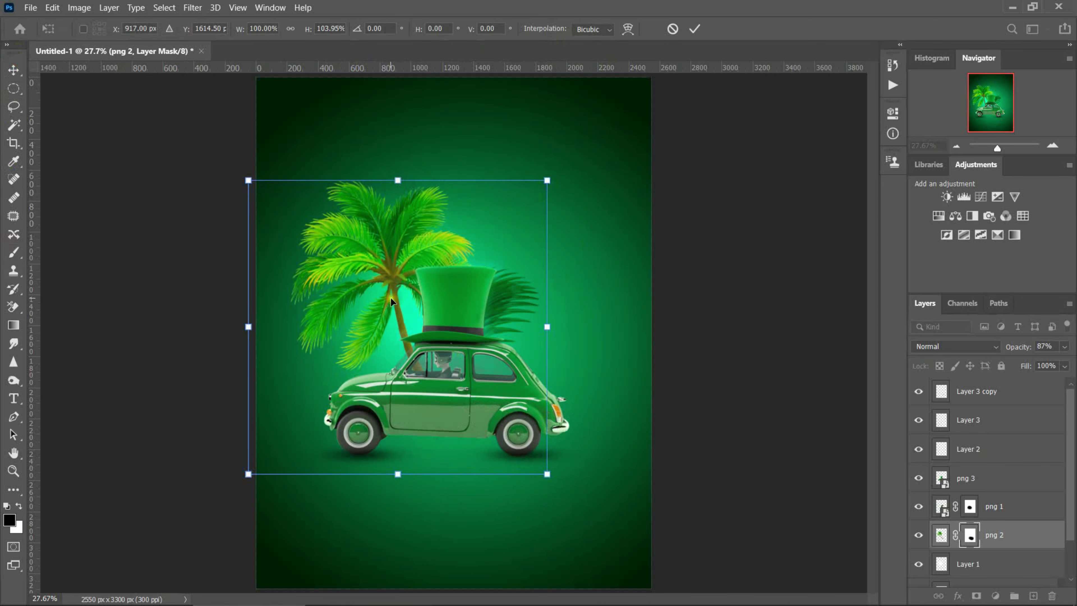
left_click_drag(387, 295, 394, 295)
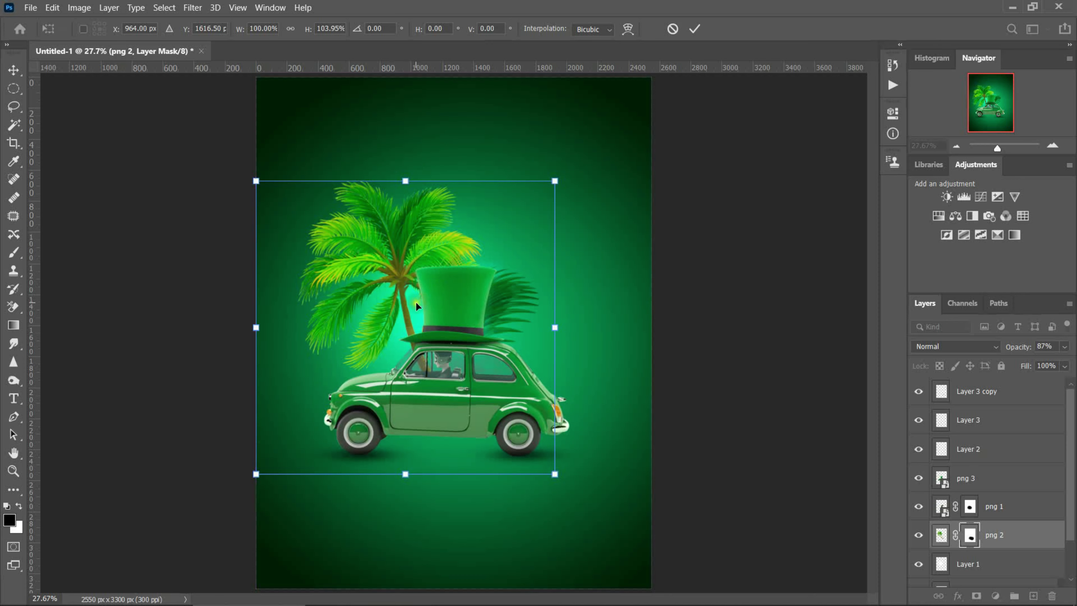
key("ctrl+z")
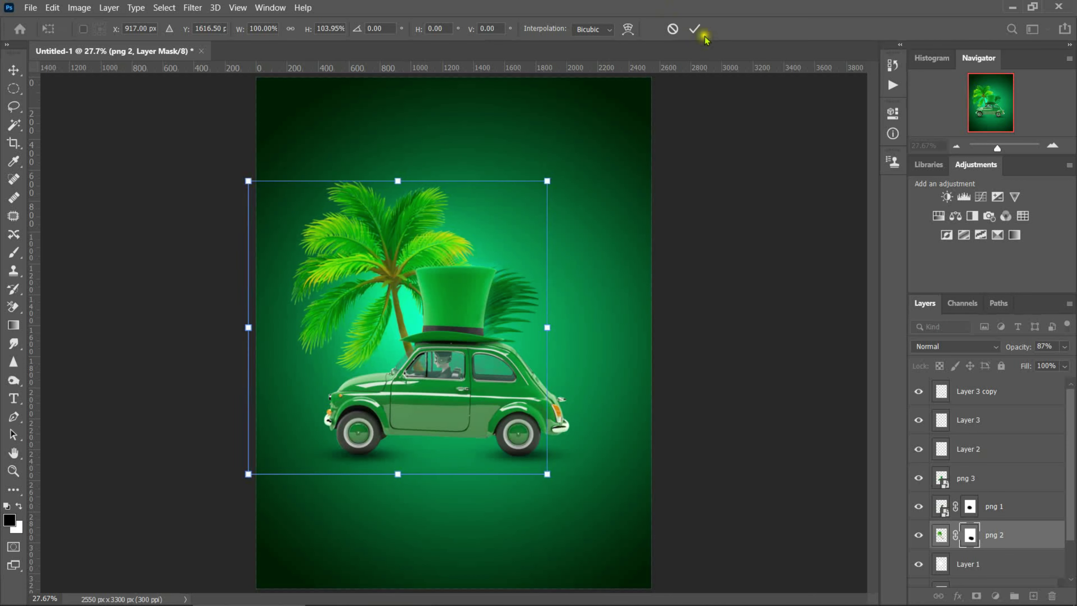
left_click(694, 28)
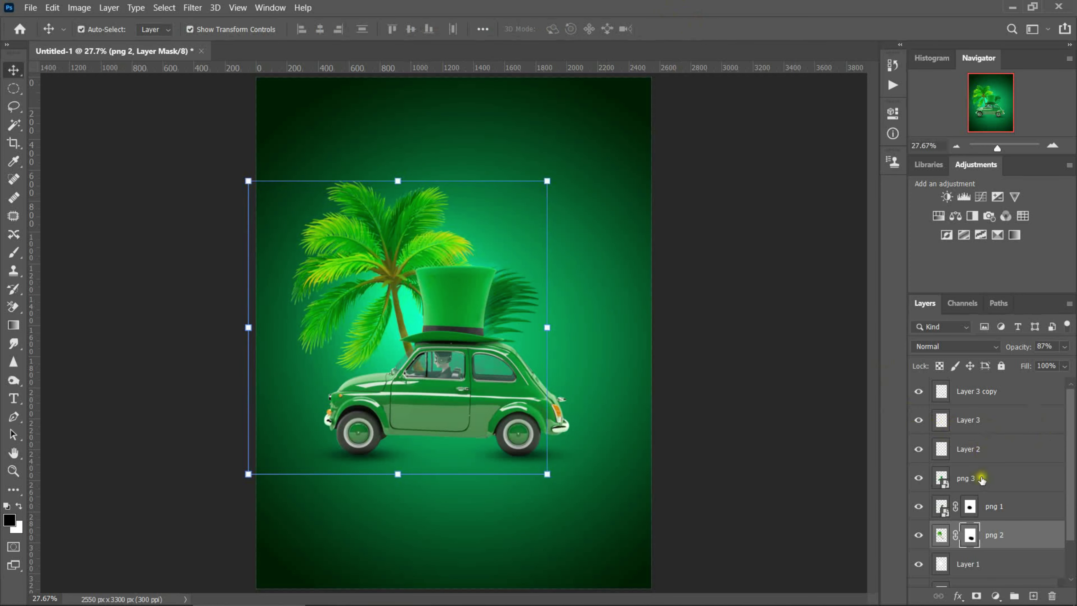
Open the umbrellas image png 4.png in its own tab.
left_click(982, 478)
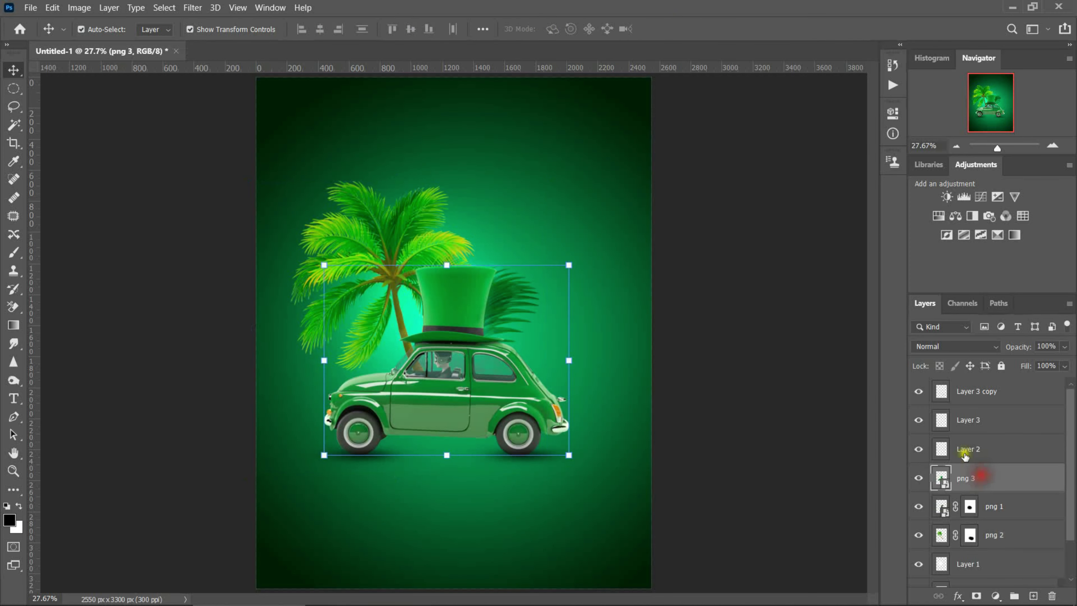
left_click(31, 8)
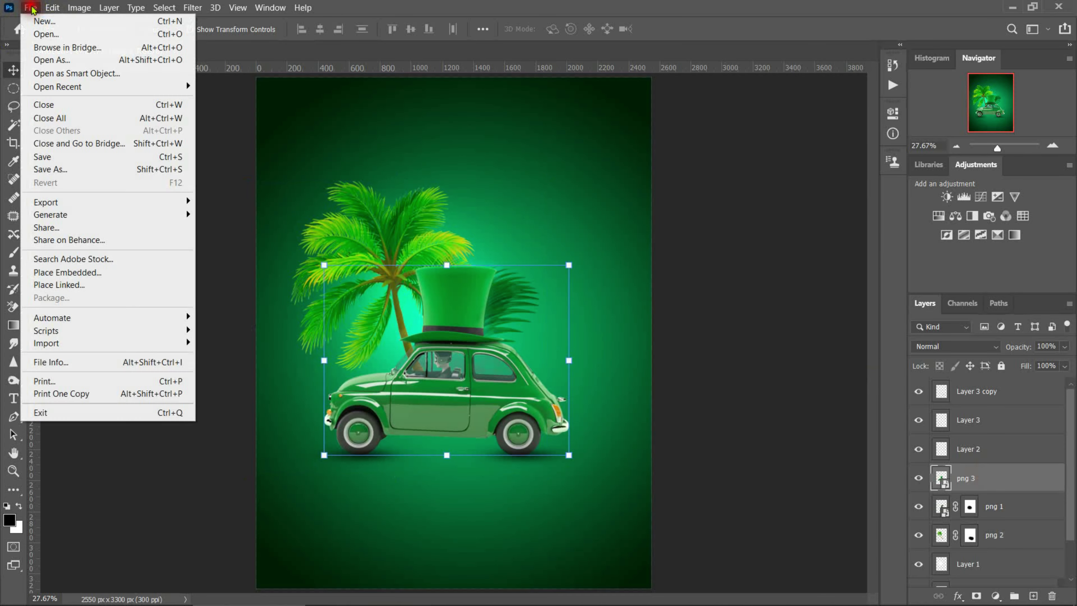
left_click(47, 33)
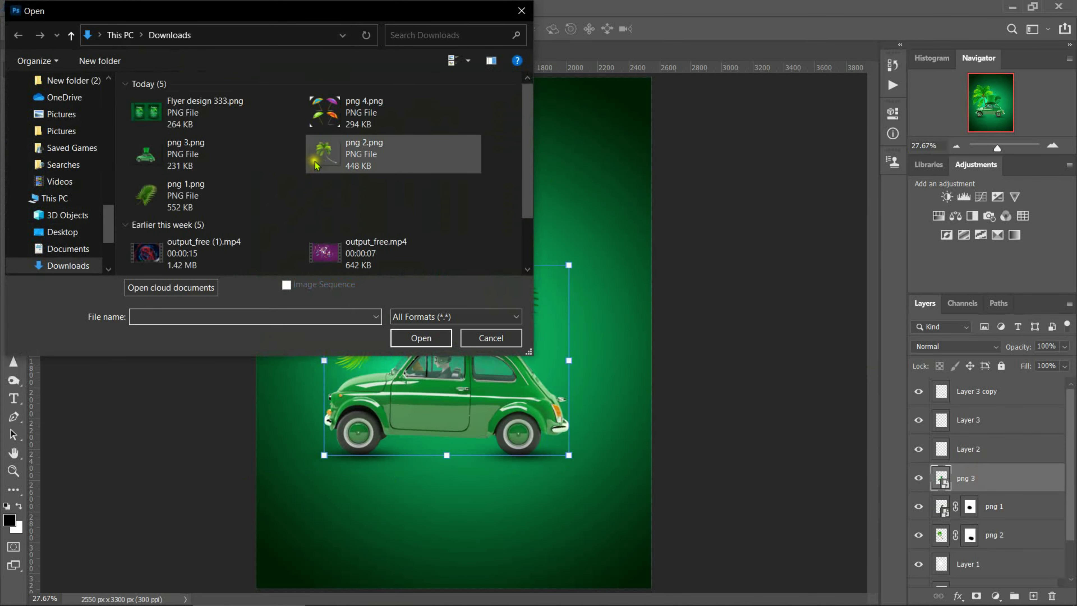
left_click(328, 121)
left_click(421, 335)
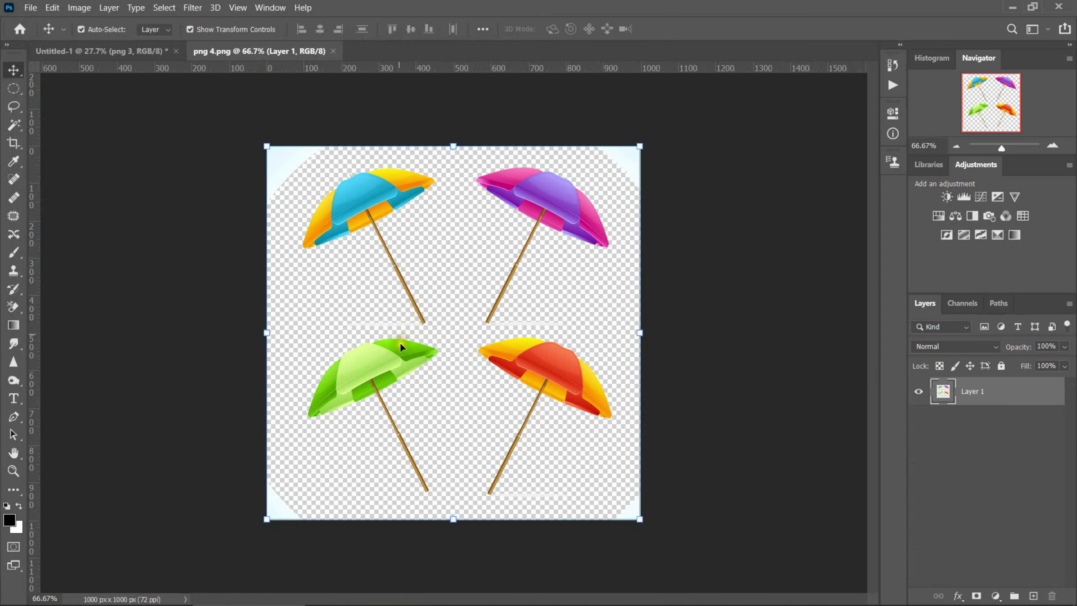
Lasso the green umbrella and drag it toward the Untitled-1 flyer tab.
left_click(20, 107)
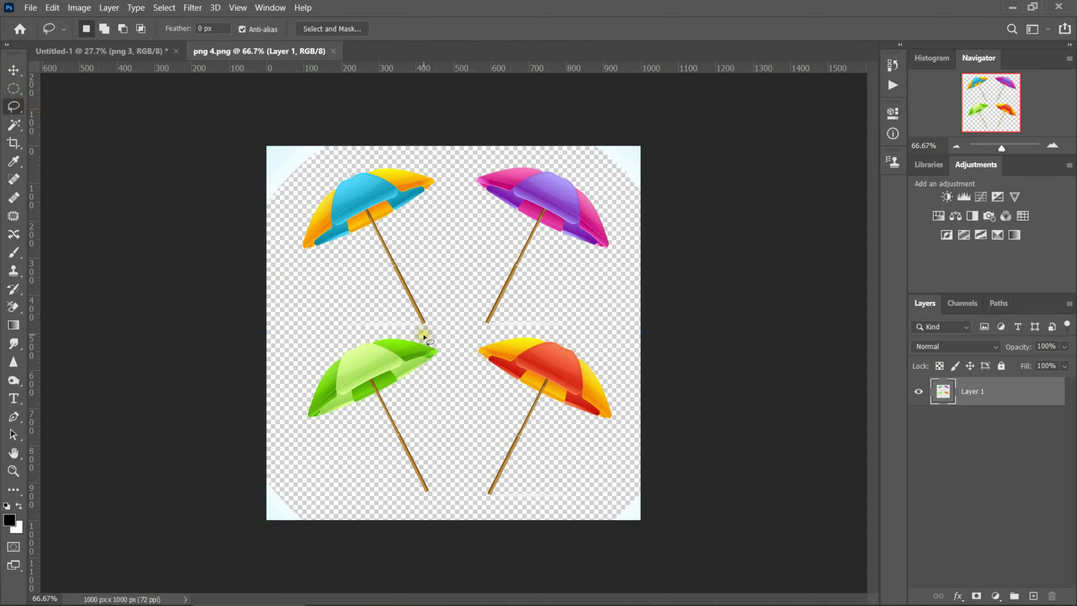
left_click_drag(423, 334, 337, 478)
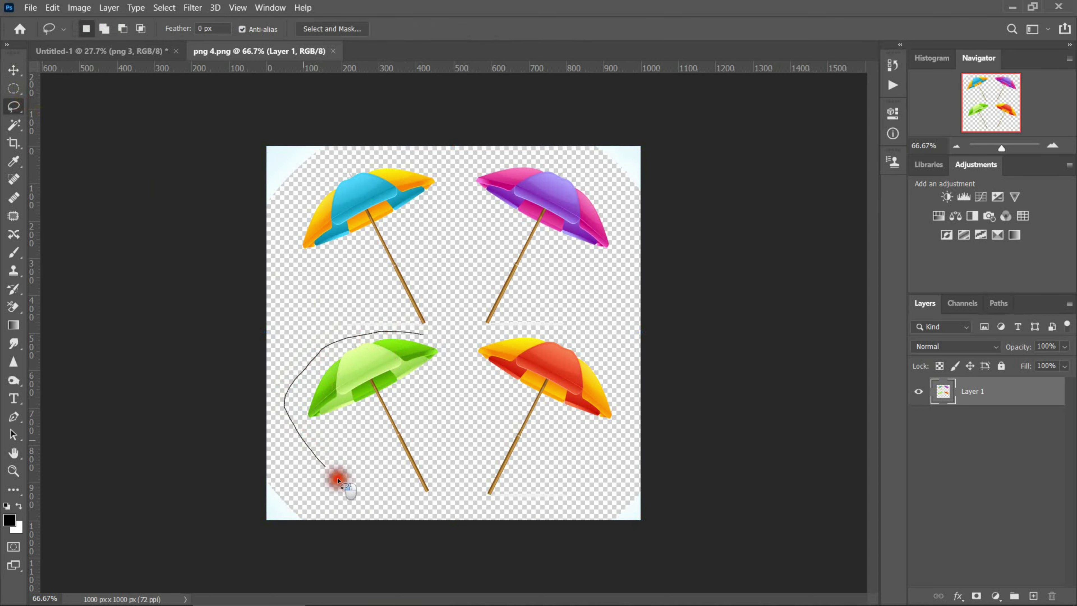
mouse_move(337, 478)
left_mouse_down()
mouse_move(431, 338)
mouse_move(414, 330)
left_mouse_up()
left_click(13, 69)
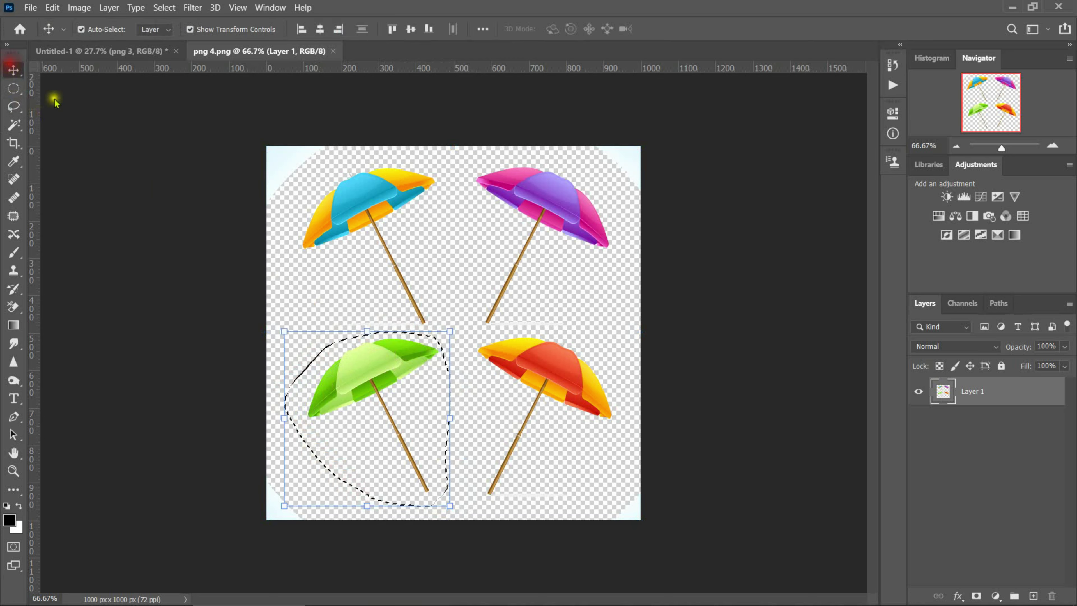
left_click_drag(382, 407, 143, 95)
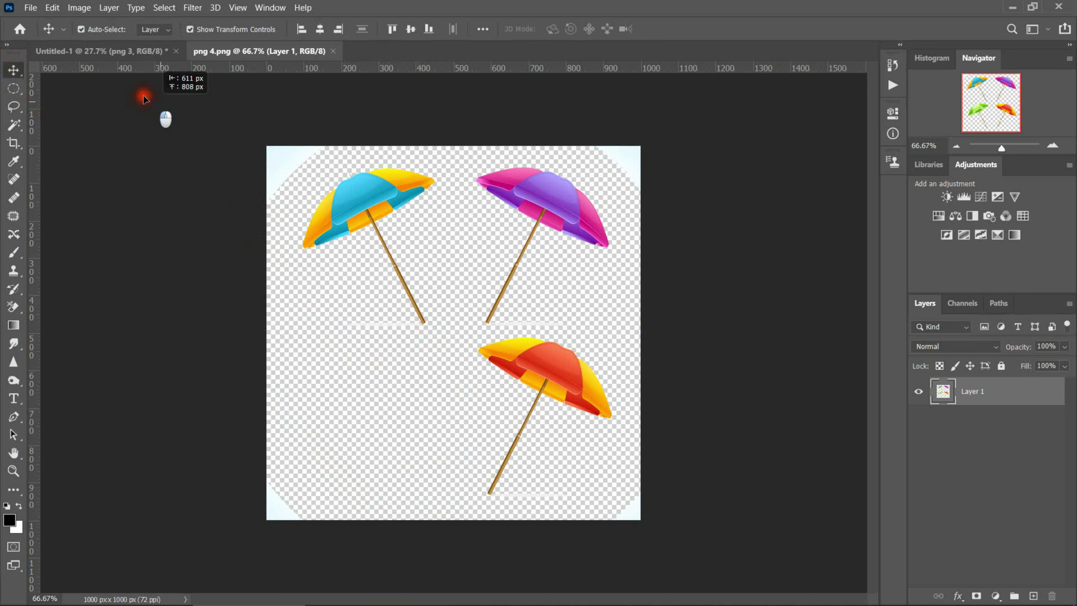
Drop the green umbrella into the flyer, flip it horizontally, and move it right.
mouse_move(112, 41)
left_mouse_down()
mouse_move(439, 277)
mouse_move(547, 414)
left_mouse_up()
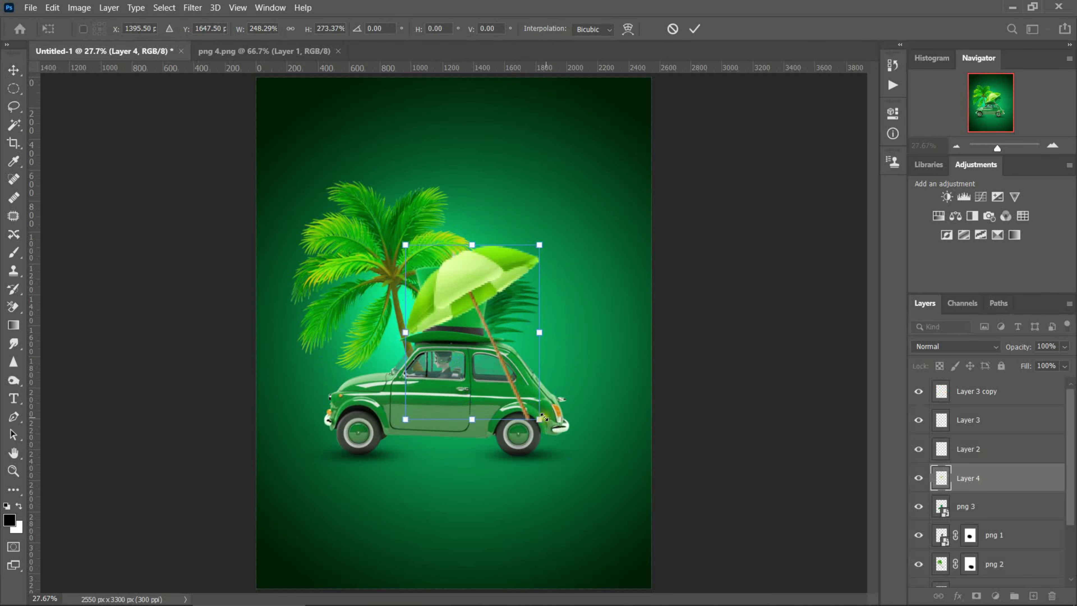
left_click_drag(482, 317, 440, 297)
key("Return")
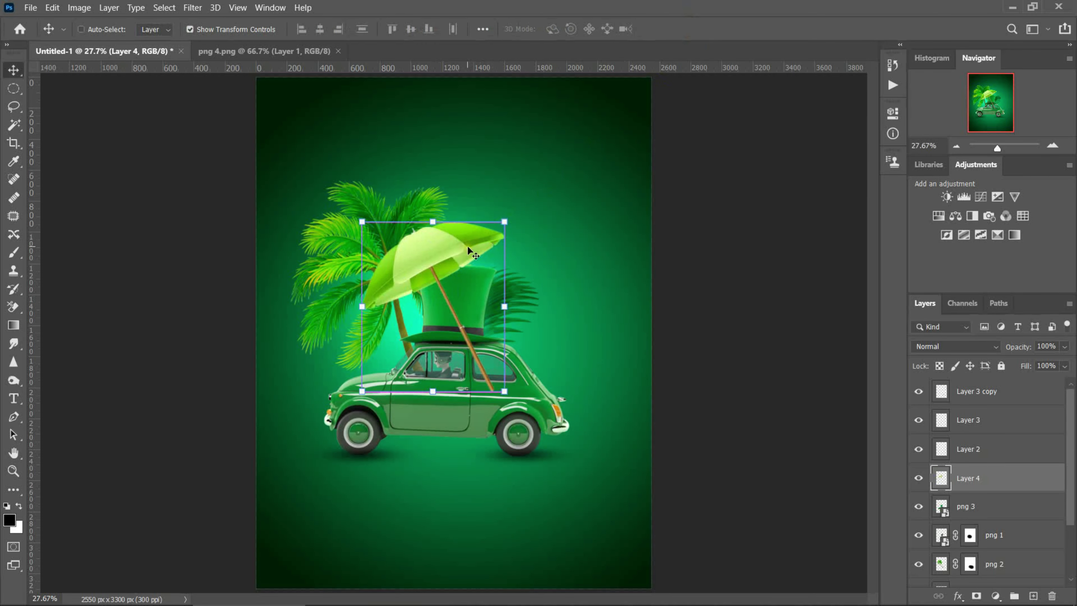
key("ctrl+t")
right_click(456, 279)
left_click(504, 514)
left_click_drag(438, 309, 496, 296)
key("Return")
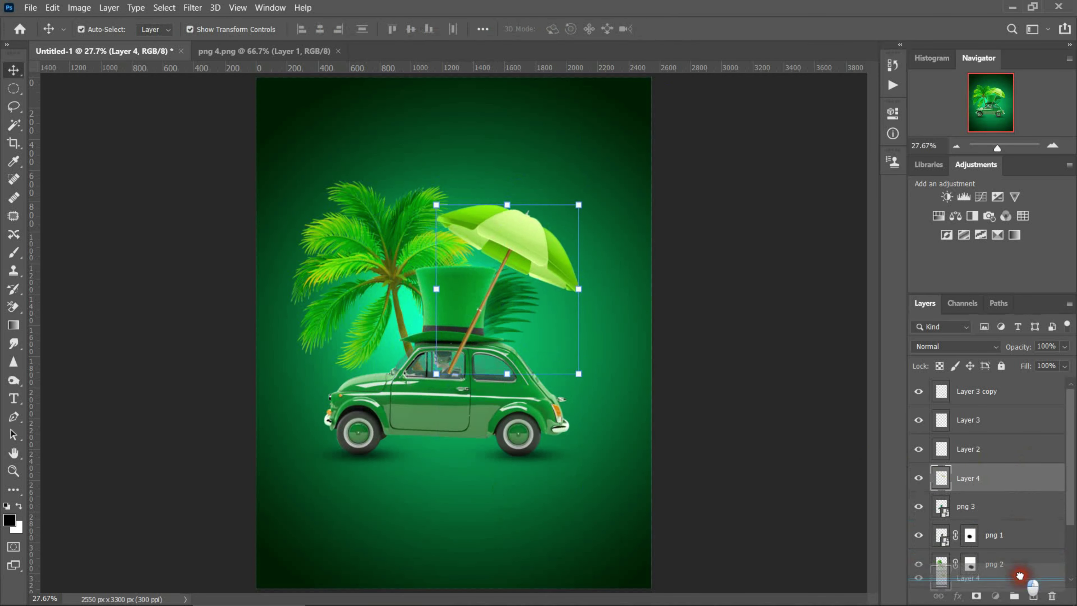
Move the umbrella layer below png 3 and tilt it about 2° beside the hat.
left_click_drag(1013, 478, 1014, 515)
left_click_drag(516, 262, 516, 255)
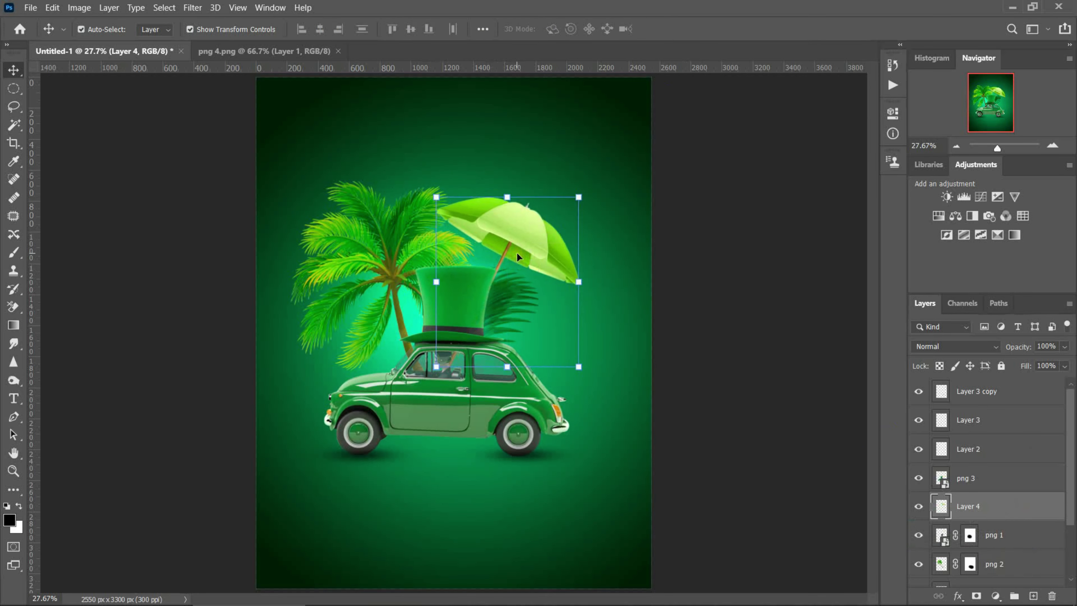
left_click_drag(584, 192, 587, 196)
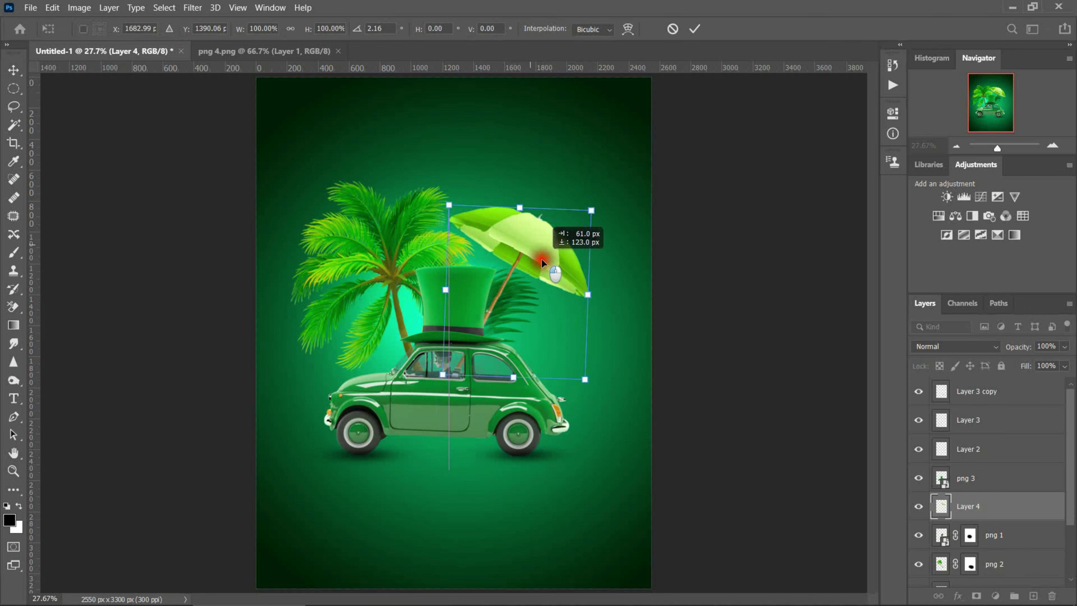
mouse_move(528, 248)
left_mouse_down()
mouse_move(549, 259)
mouse_move(518, 256)
mouse_move(532, 260)
left_mouse_up()
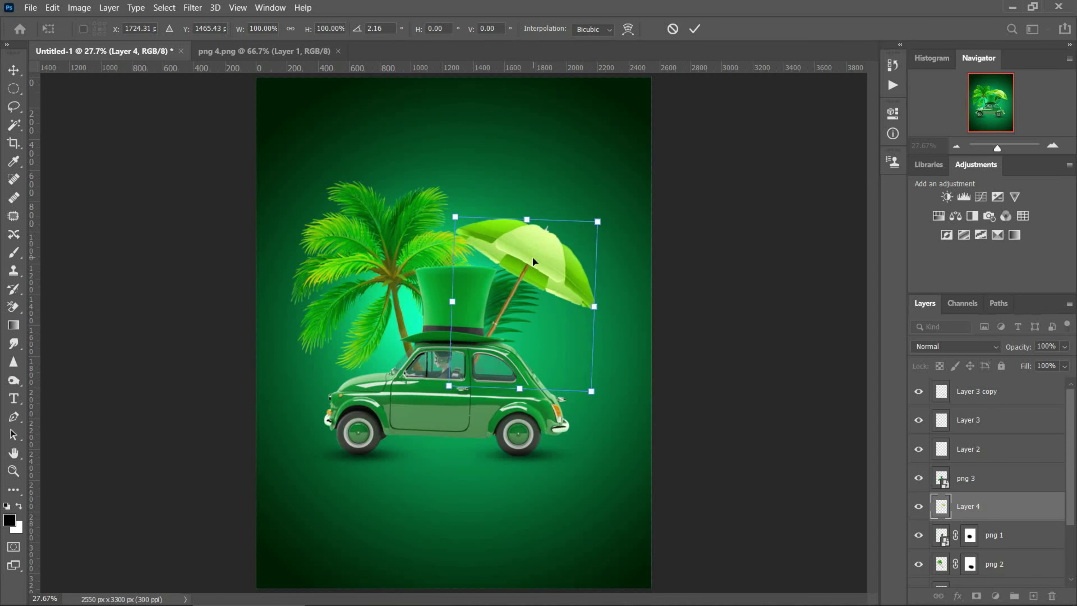
left_click_drag(615, 236, 613, 229)
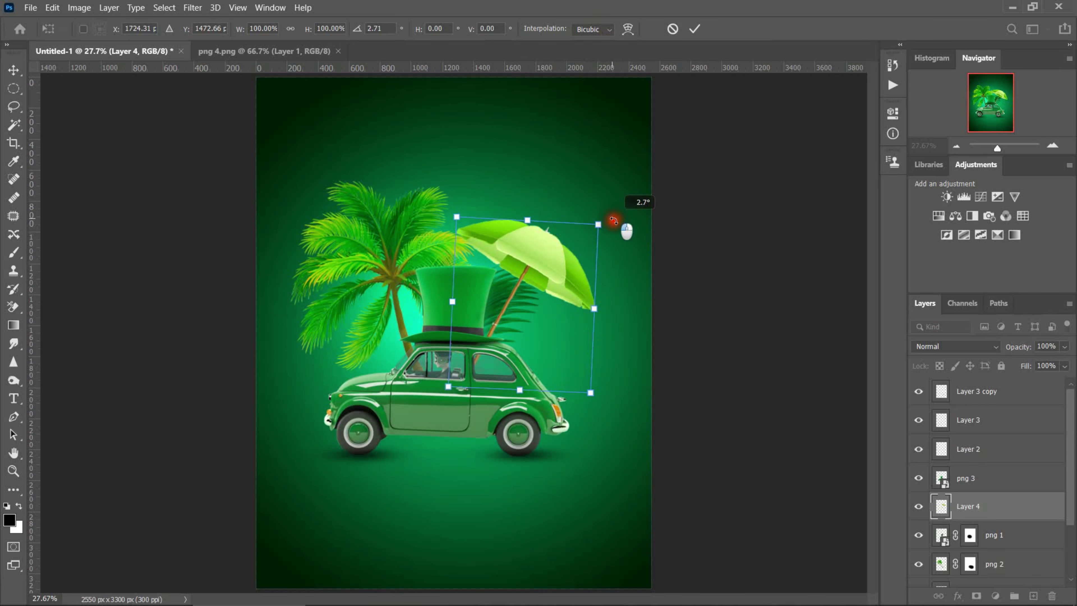
left_click(694, 28)
left_click(993, 535)
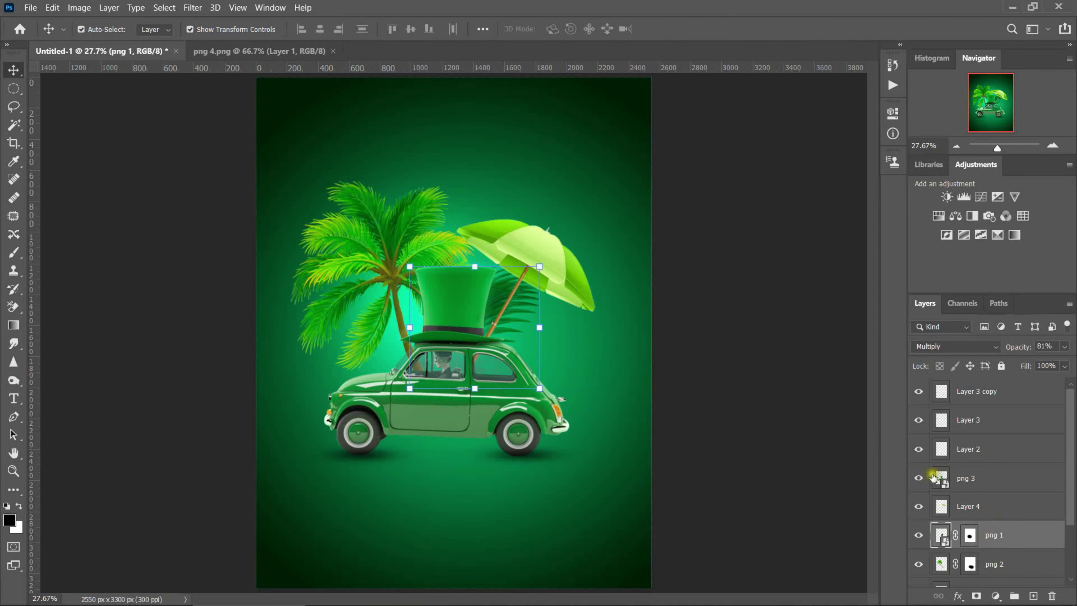
Tilt the palm tree about 5.7°, move it further left, and adjust its size.
key("ctrl+t")
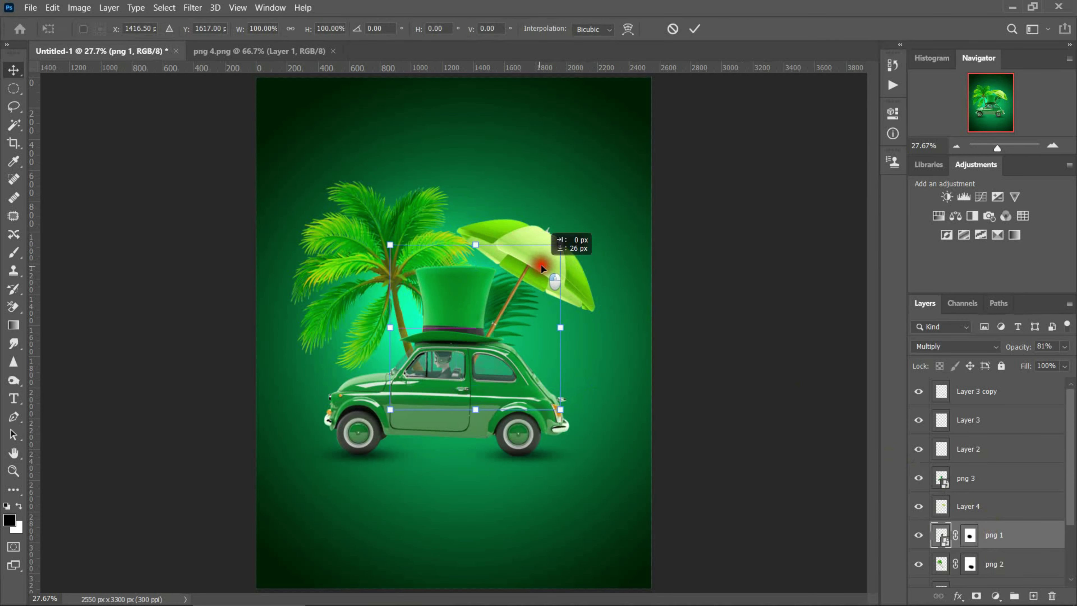
key("Return")
left_click(372, 212)
key("ctrl+t")
left_click_drag(548, 181, 522, 172)
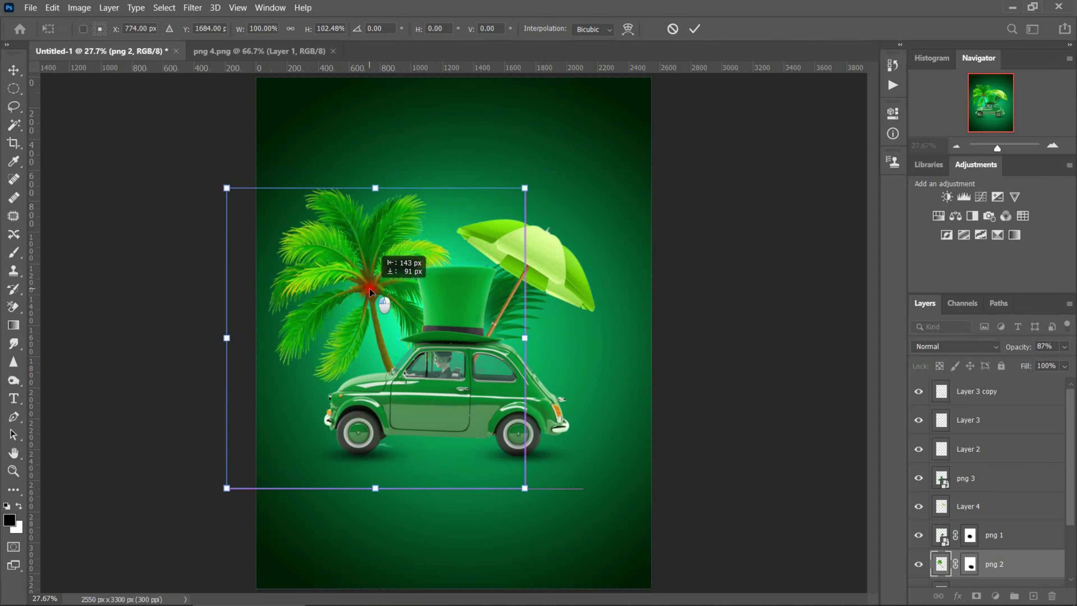
left_click_drag(396, 255, 377, 264)
left_click_drag(542, 483, 539, 472)
left_click_drag(402, 368, 412, 342)
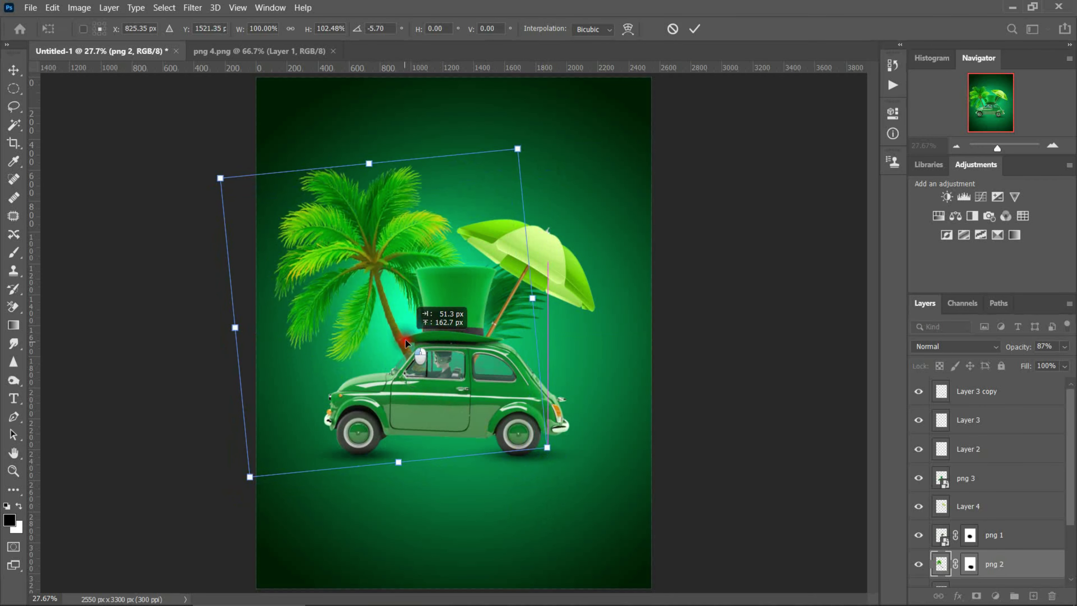
left_click_drag(238, 327, 240, 328)
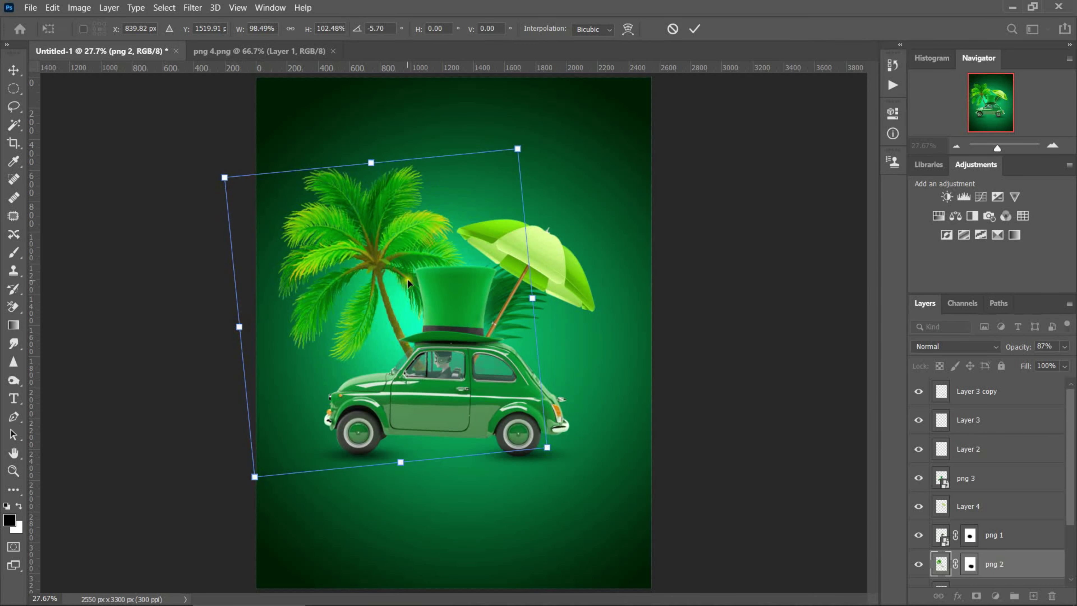
left_click_drag(515, 149, 509, 168)
left_click(694, 28)
Shrink the umbrella to about 82% width and raise it beside the hat.
left_click(530, 263)
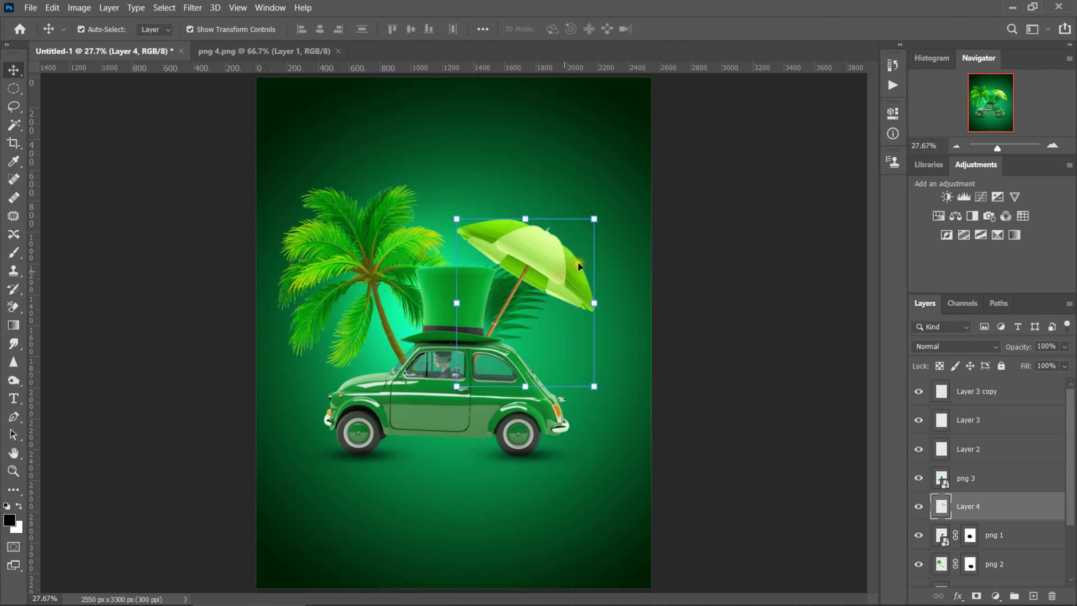
left_click_drag(594, 220, 586, 246)
left_click_drag(583, 386, 570, 371)
left_click_drag(547, 272, 547, 258)
key("Return")
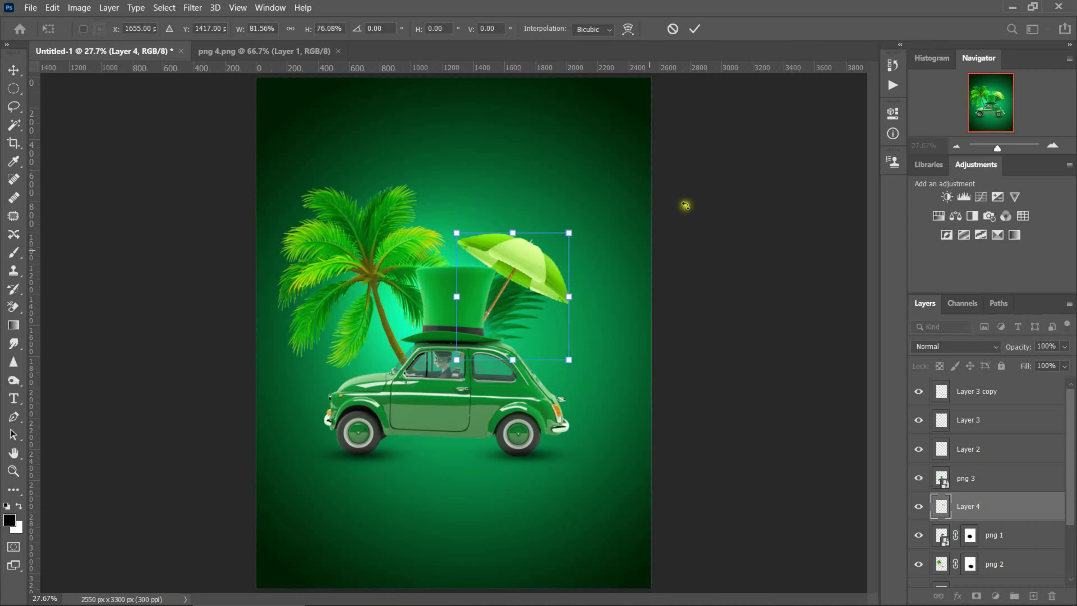
Give the umbrella layer Vibrance +90 and Saturation +100.
left_click(78, 8)
mouse_move(100, 40)
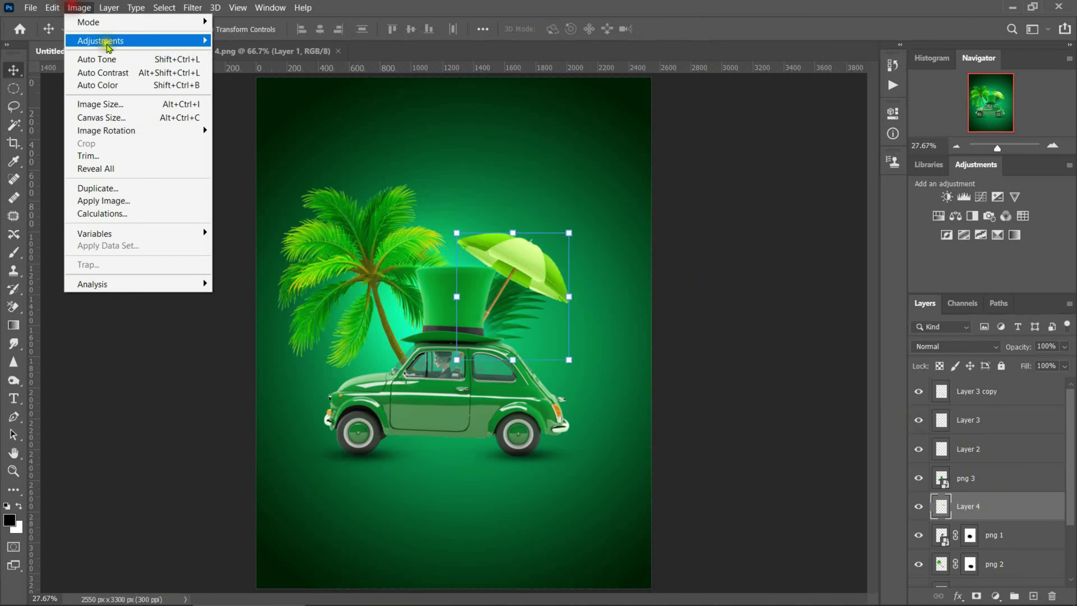
left_click(265, 102)
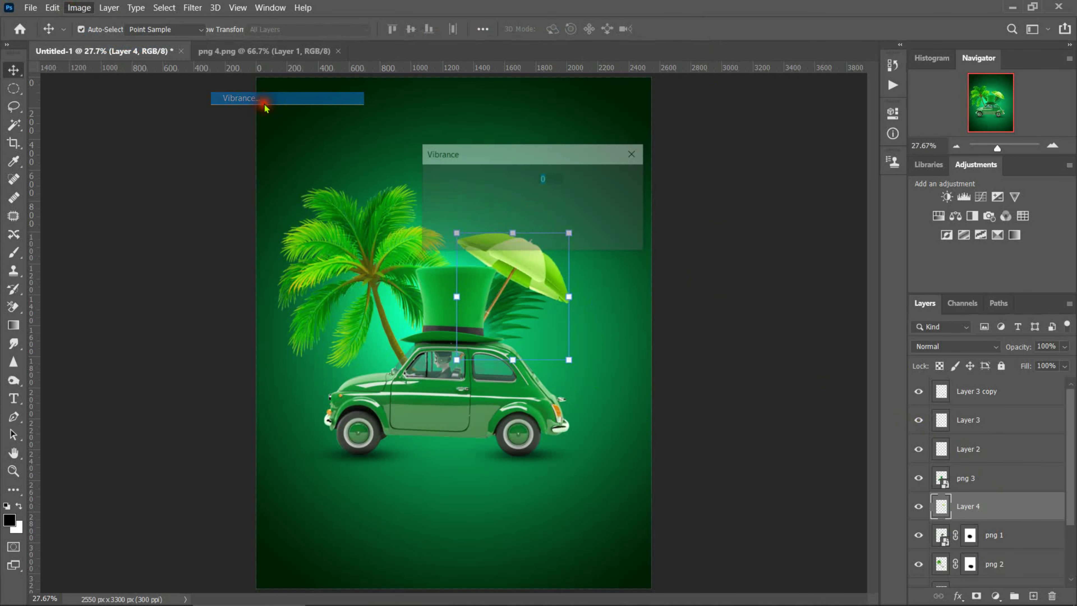
left_click_drag(509, 199, 555, 196)
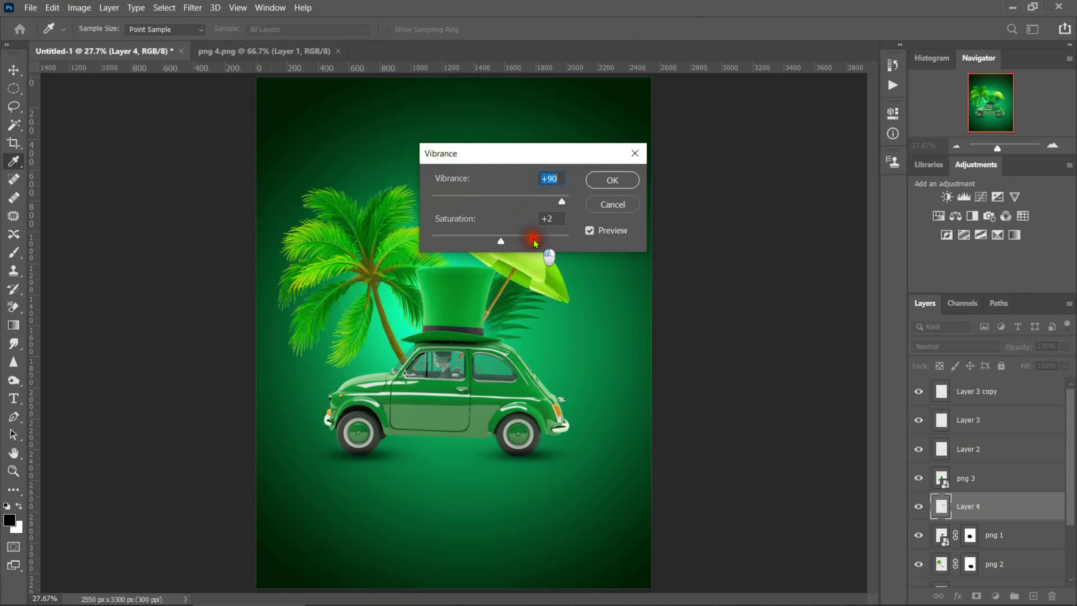
left_click_drag(534, 240, 550, 242)
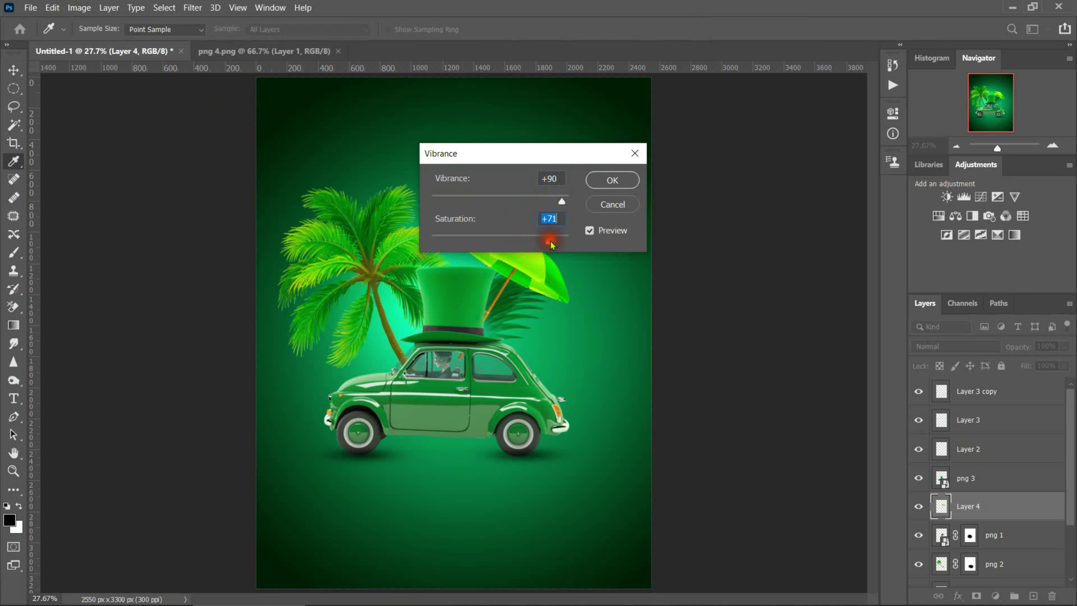
left_click(612, 179)
key("v")
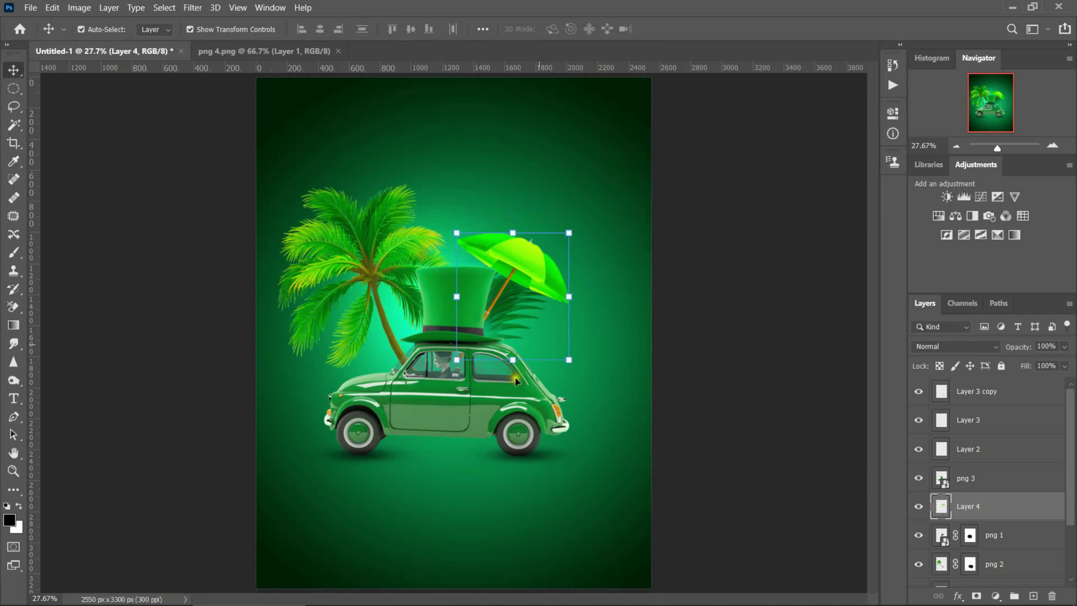
Apply a Vibrance filter of +63 vibrance and +53 saturation to the car layer png 3.
left_click(495, 405)
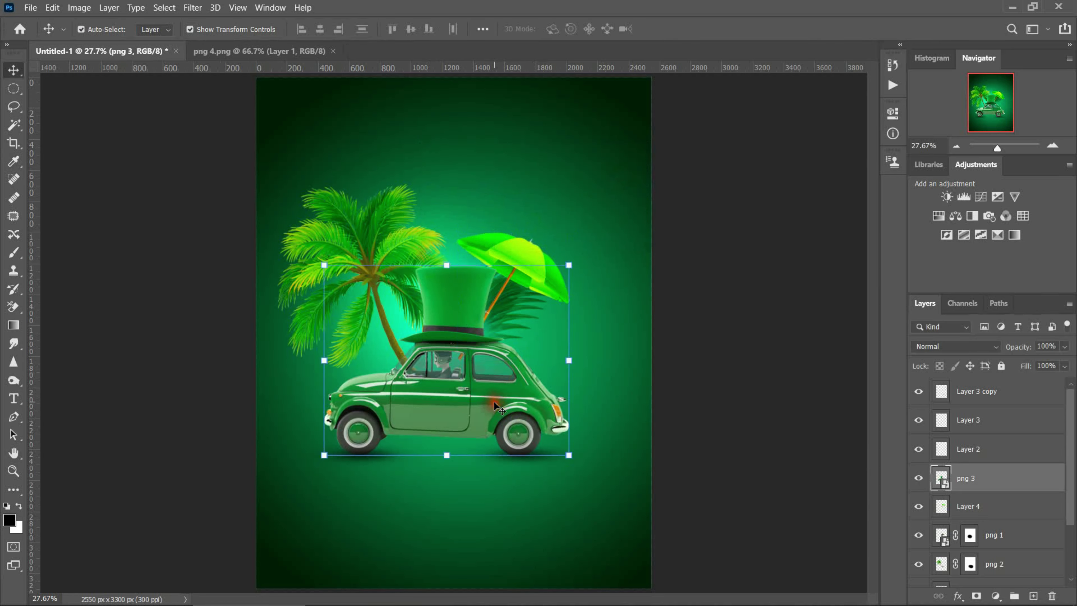
left_click(49, 16)
mouse_move(100, 41)
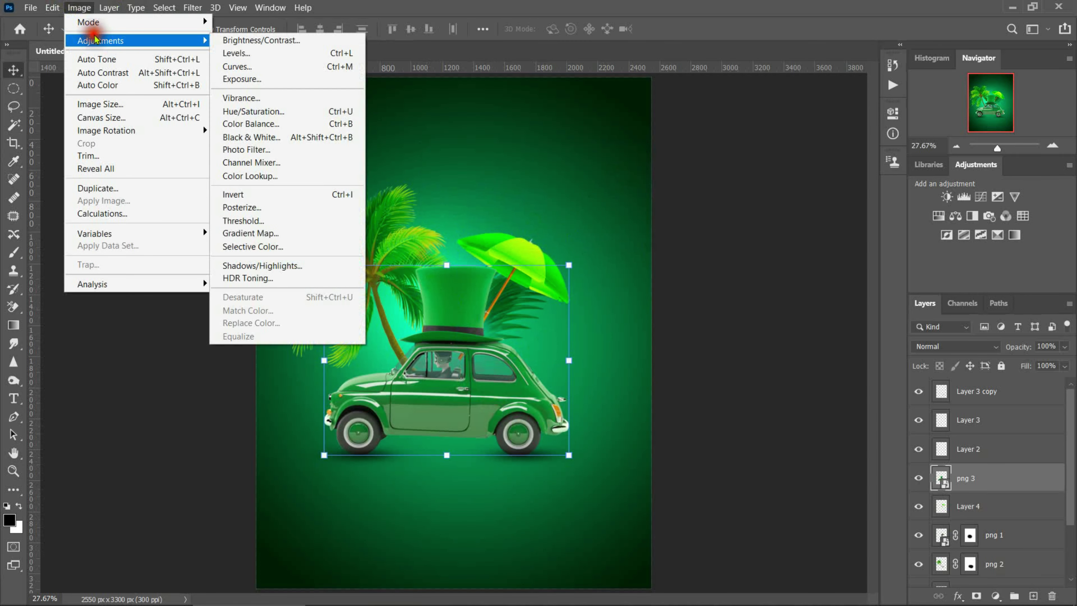
left_click(301, 98)
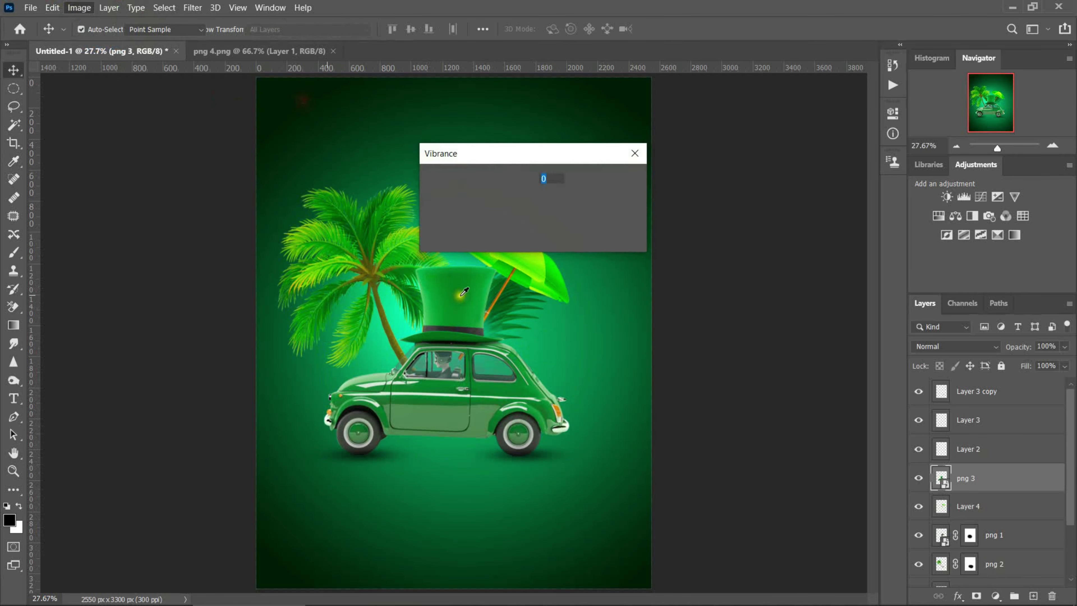
left_click_drag(498, 203, 544, 199)
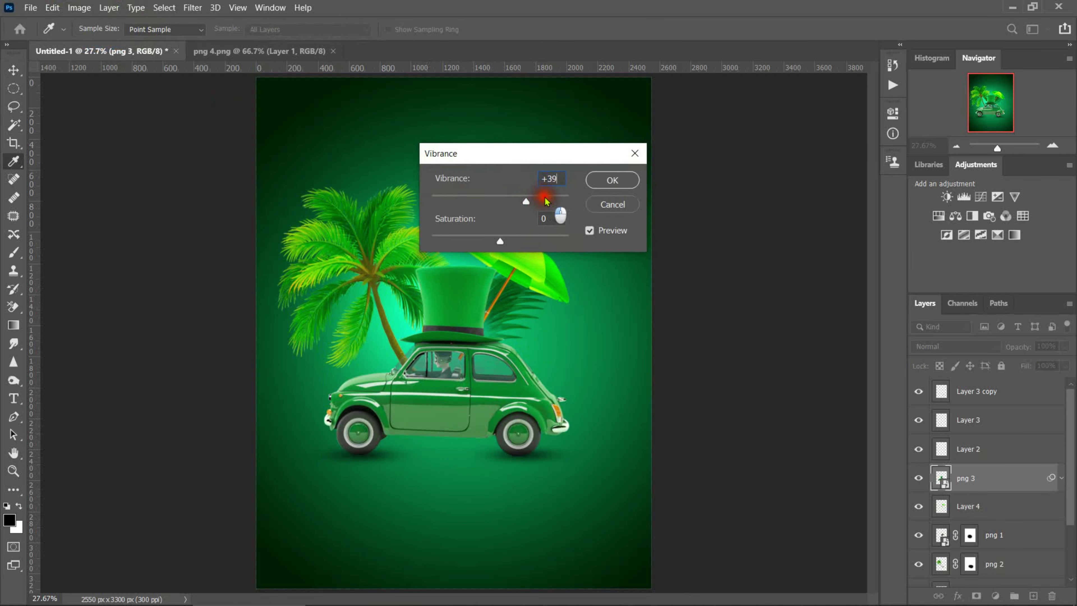
left_click_drag(504, 234, 536, 236)
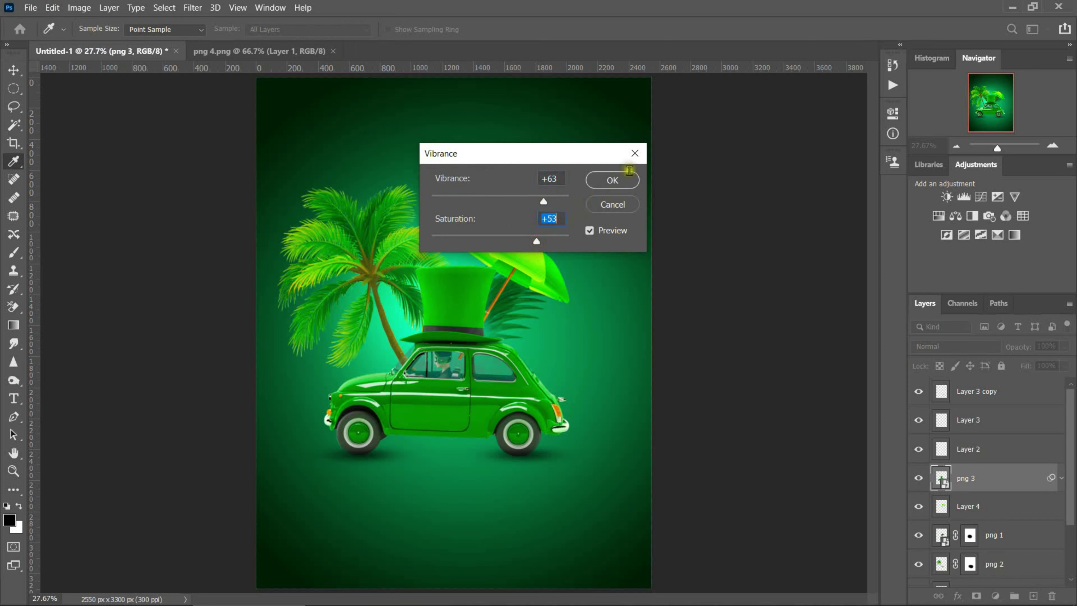
left_click(623, 179)
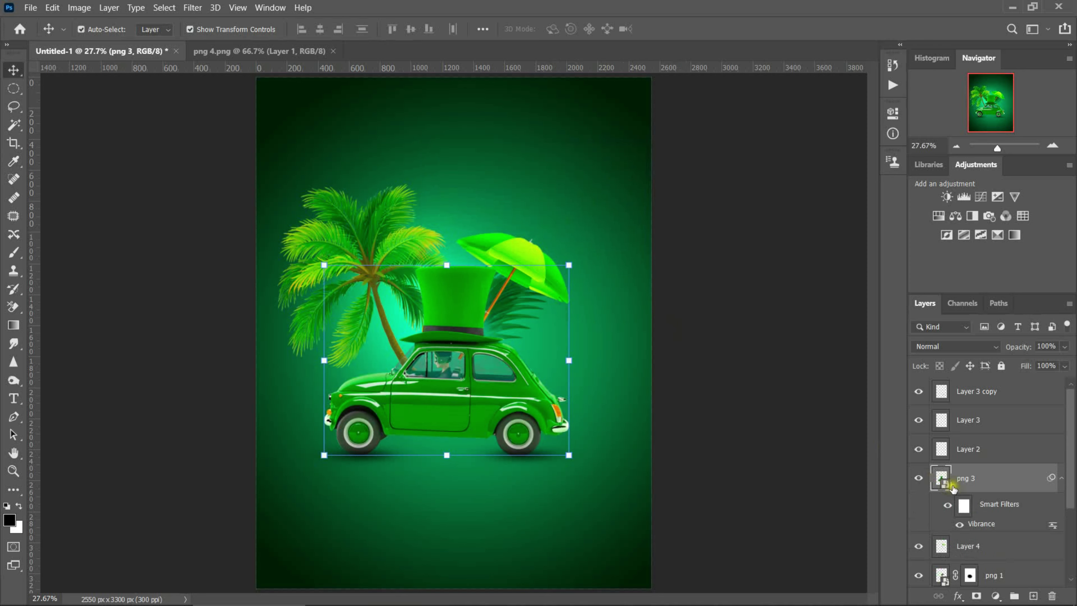
Stretch the car, palm and umbrella layers to about 104.61% height and shift them down-right.
left_click_drag(1069, 456, 1069, 523)
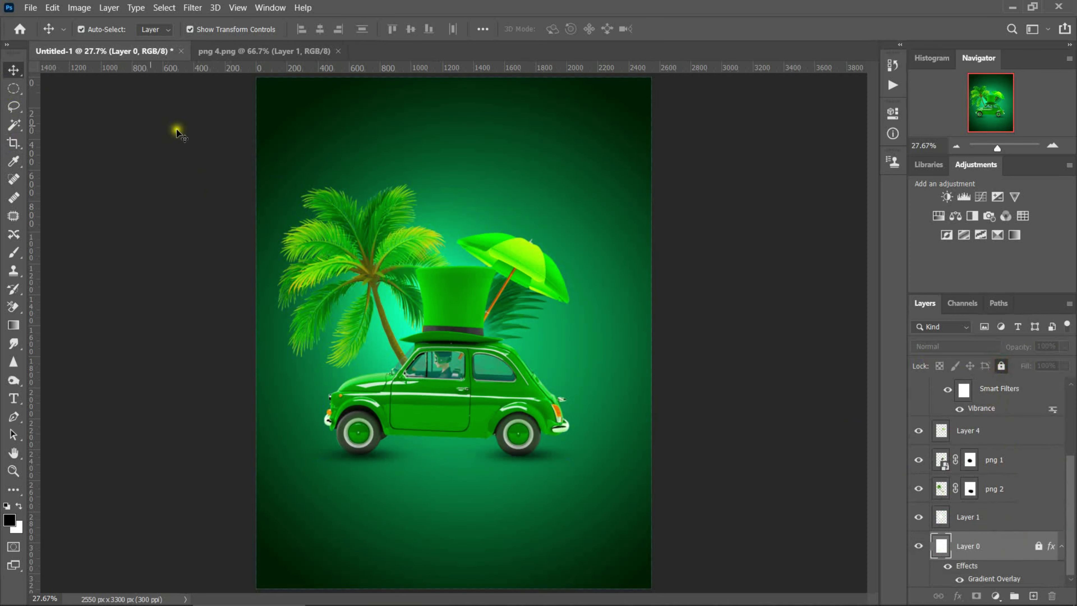
left_click_drag(200, 97, 612, 360)
left_click_drag(424, 124, 424, 111)
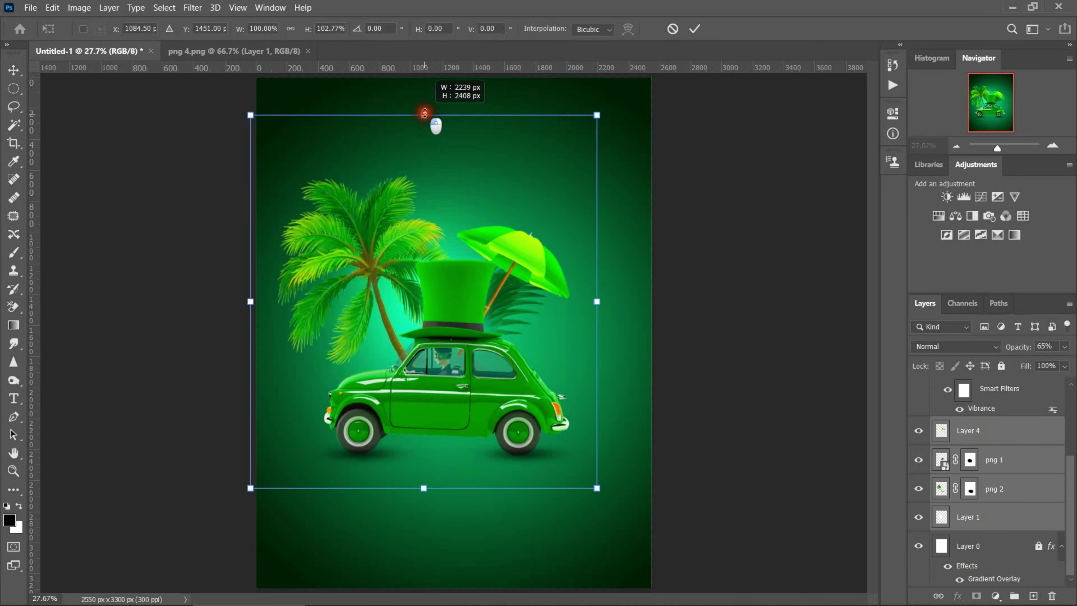
left_click_drag(443, 316, 452, 332)
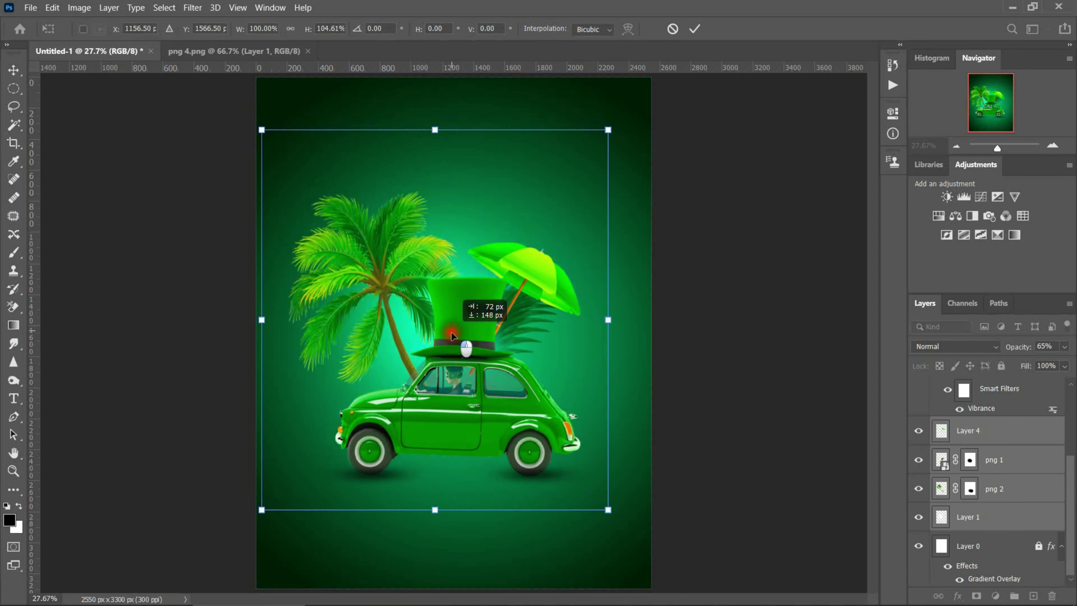
left_click(694, 28)
left_click(169, 276)
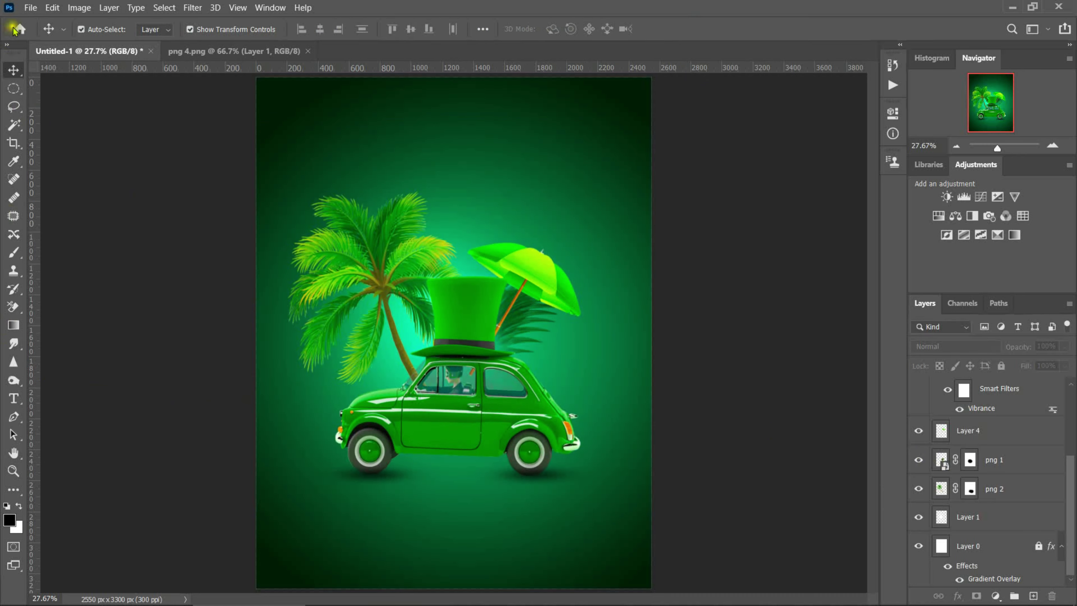
Start a Place Embedded and browse to the Photoshop Png > Lights Effect Png folder.
left_click(28, 8)
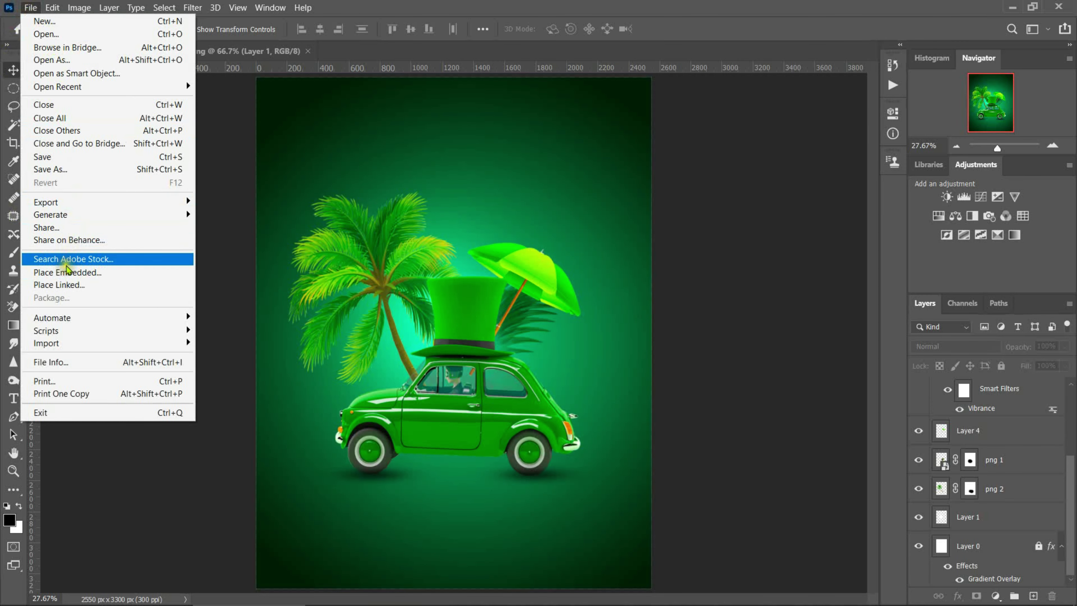
left_click(72, 274)
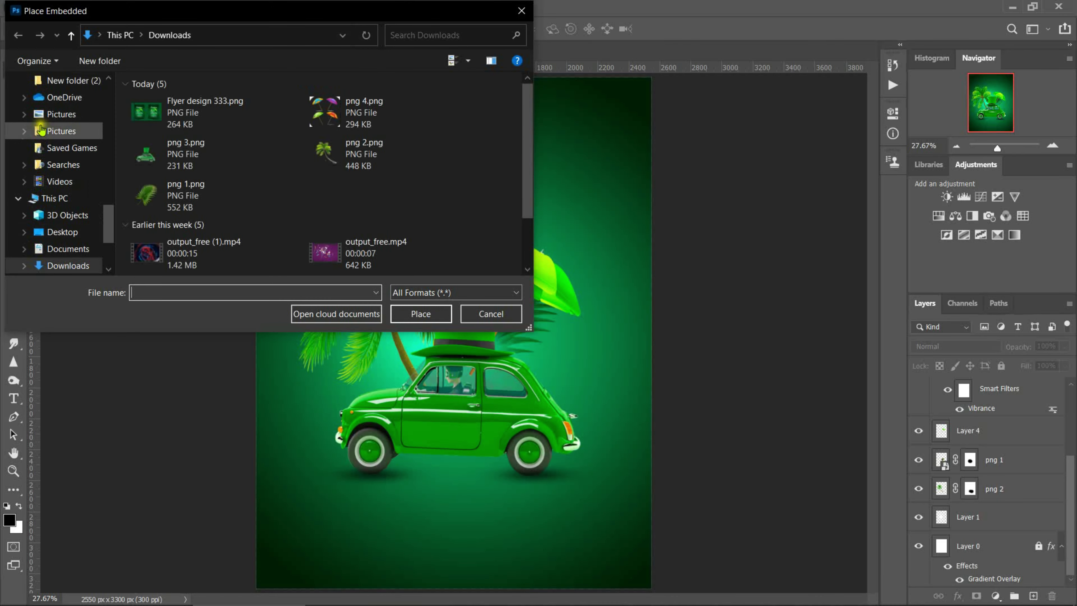
left_click(64, 280)
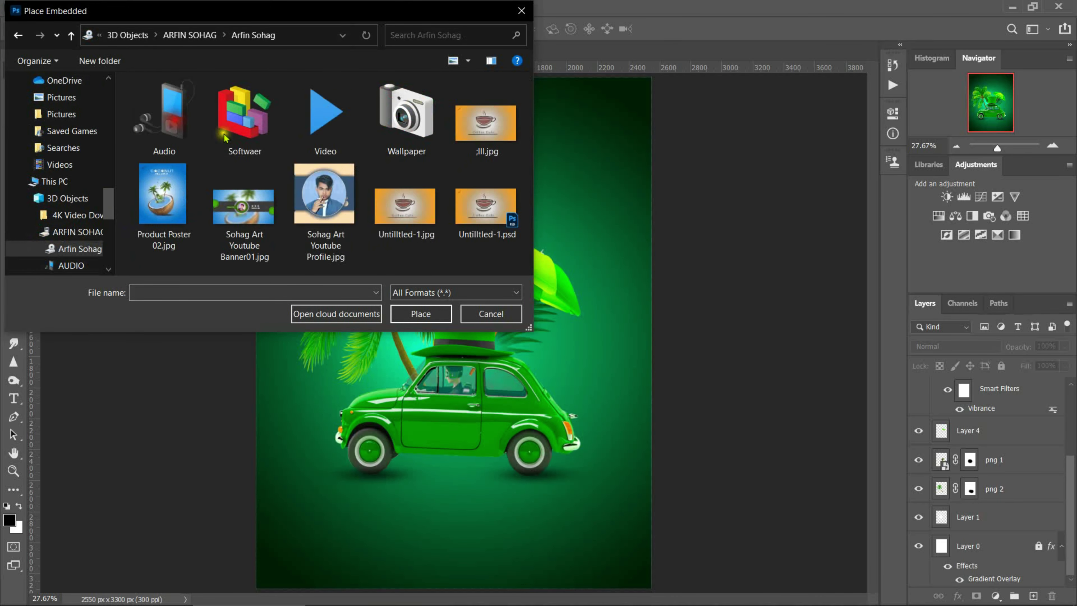
double_click(223, 134)
scroll(382, 190, "down", 3)
double_click(399, 187)
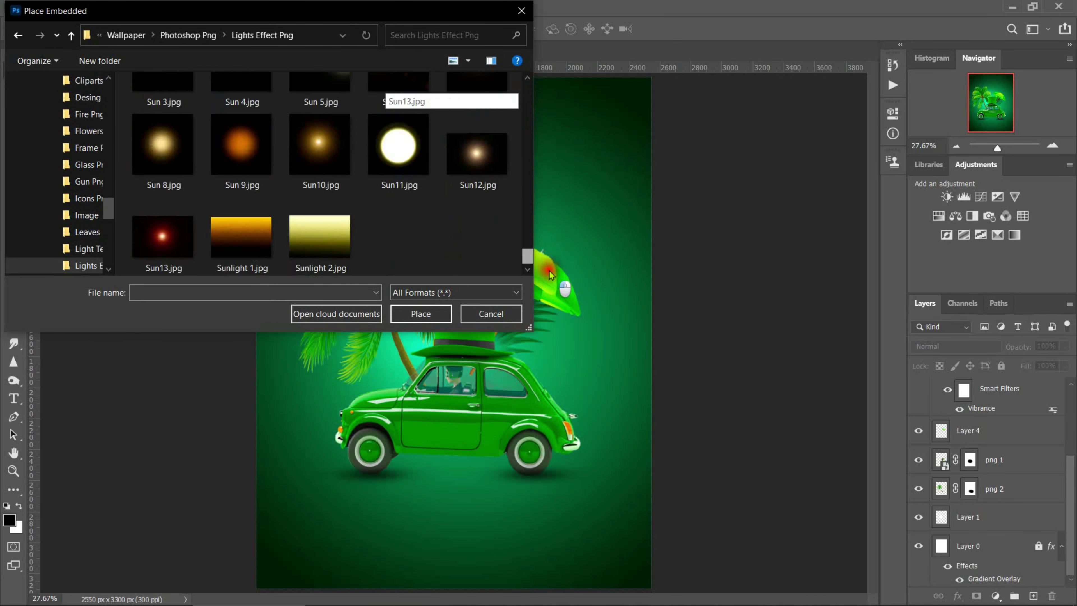
Place image light.jpg across the middle of the flyer.
scroll(467, 191, "down", 10)
scroll(554, 229, "down", 5)
scroll(553, 220, "up", 3)
scroll(551, 214, "up", 3)
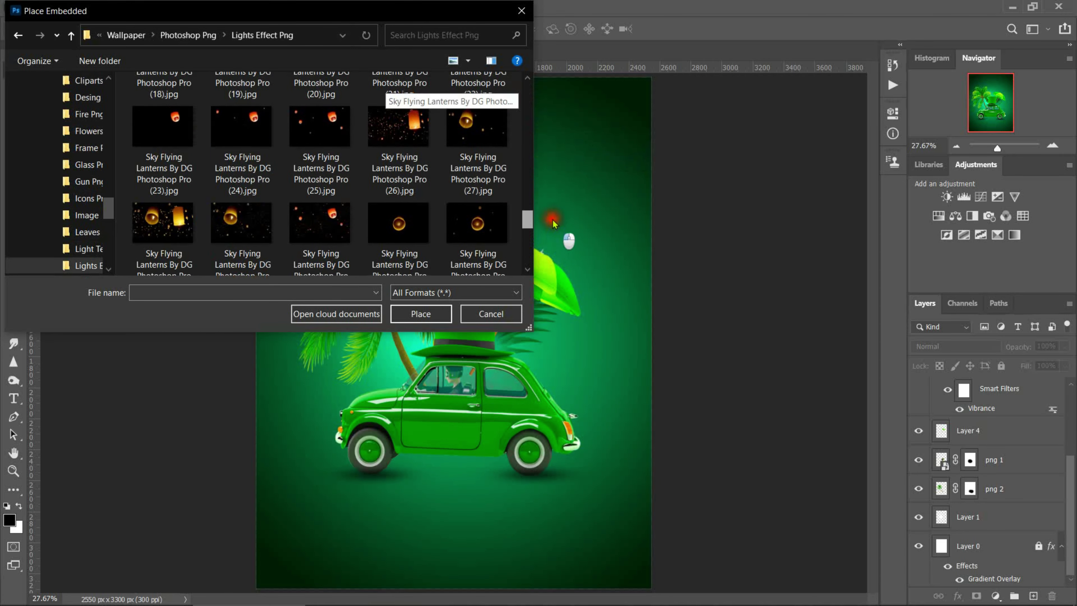
scroll(550, 209, "up", 3)
scroll(550, 210, "up", 2)
scroll(551, 210, "up", 4)
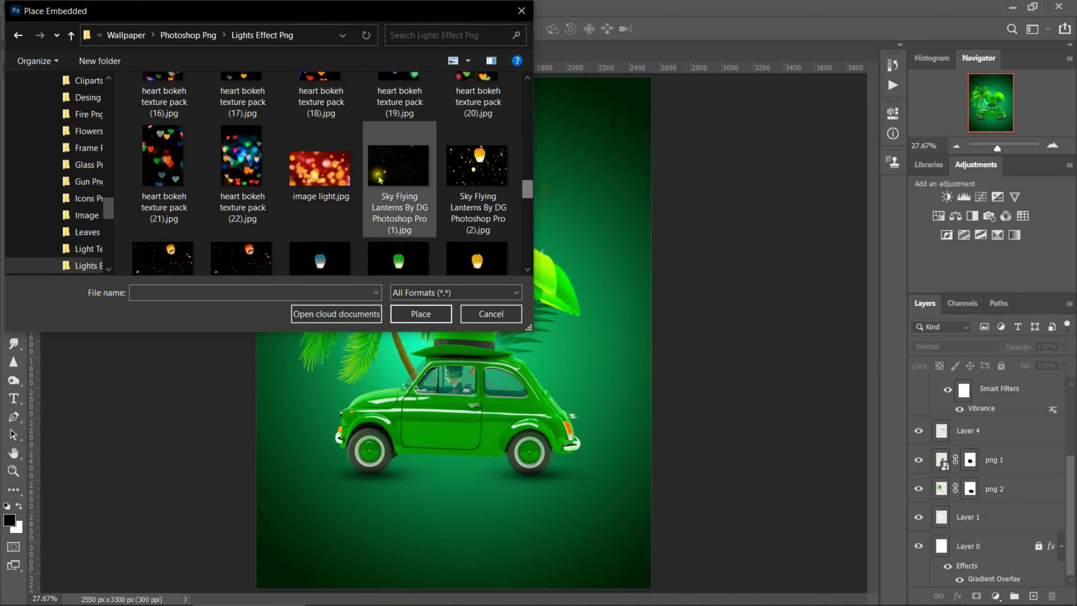
left_click(317, 176)
left_click(419, 314)
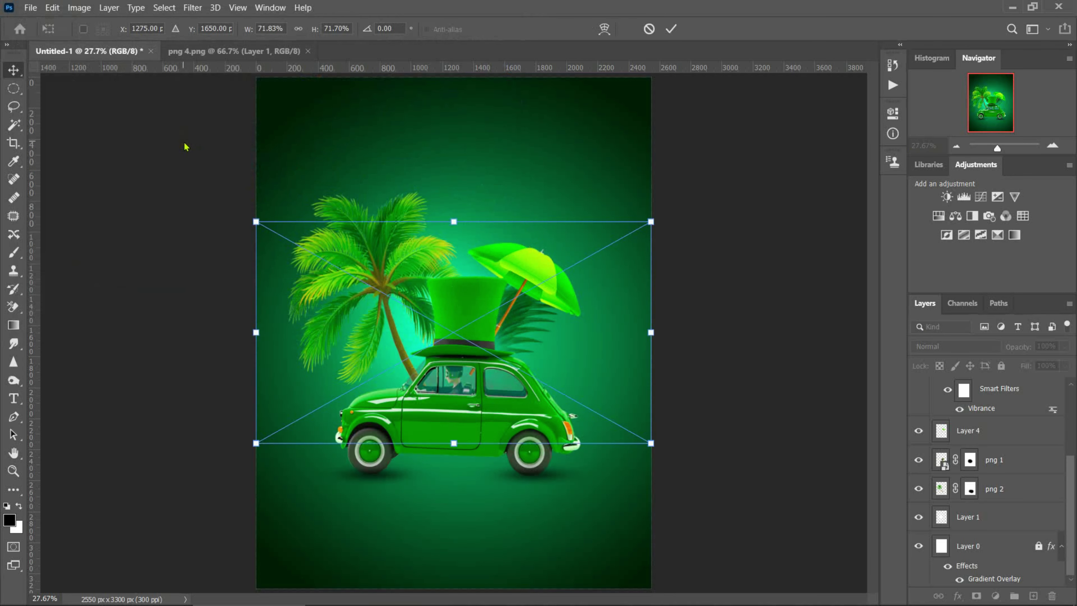
Confirm the placed bokeh image and shift it green with Hue/Saturation (Hue +75, Saturation -19, Lightness -11).
key("Return")
left_click(79, 7)
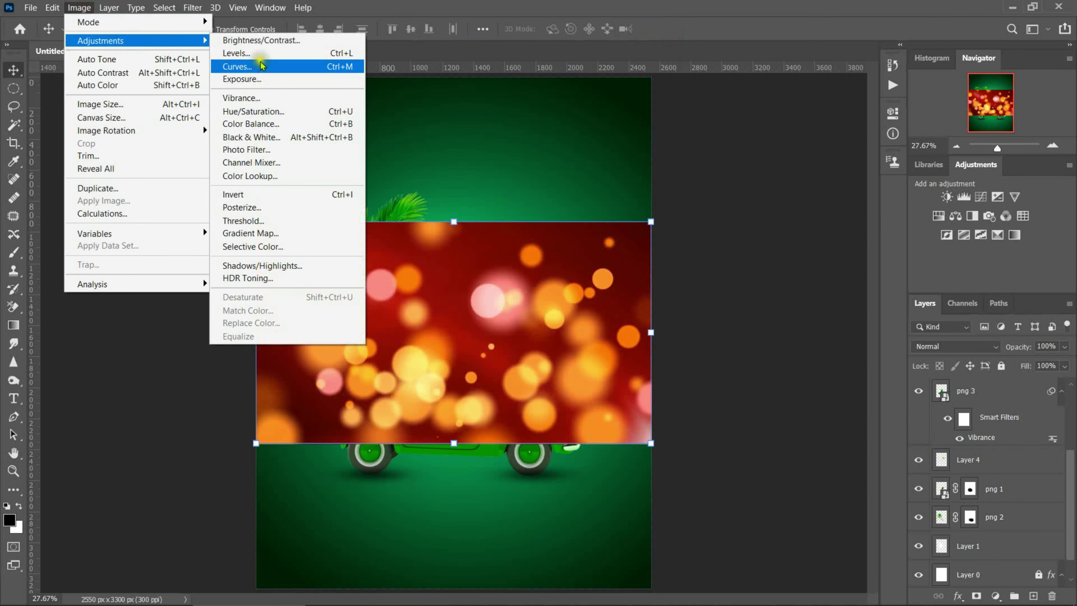
left_click(271, 110)
mouse_move(499, 203)
left_mouse_down()
mouse_move(466, 203)
mouse_move(542, 216)
mouse_move(488, 240)
mouse_move(493, 274)
left_mouse_up()
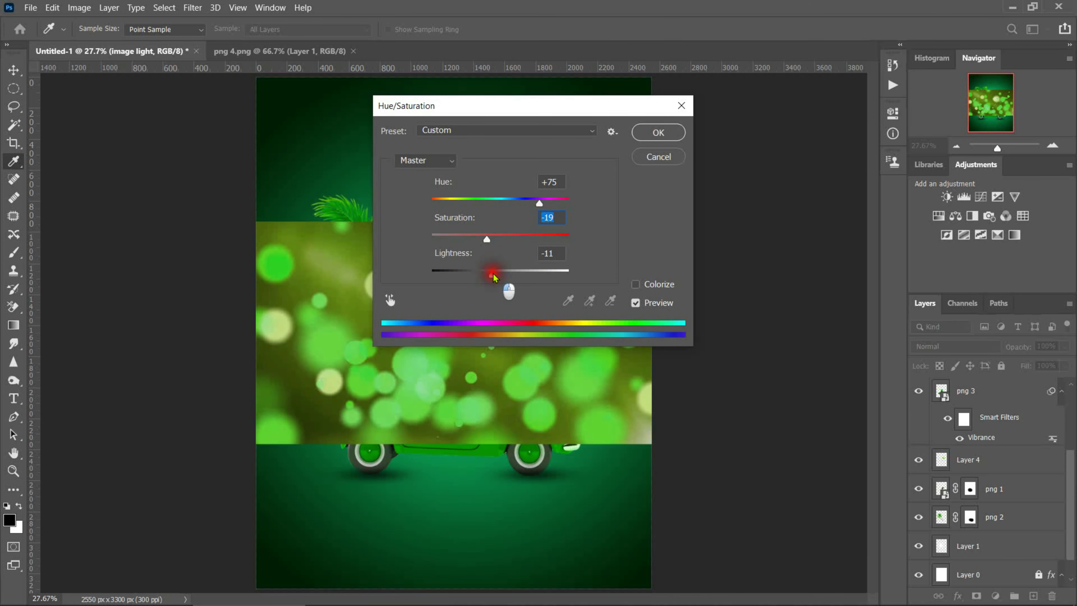
left_click(652, 132)
Set the bokeh layer's blend mode to Lighten.
key("v")
left_click(955, 346)
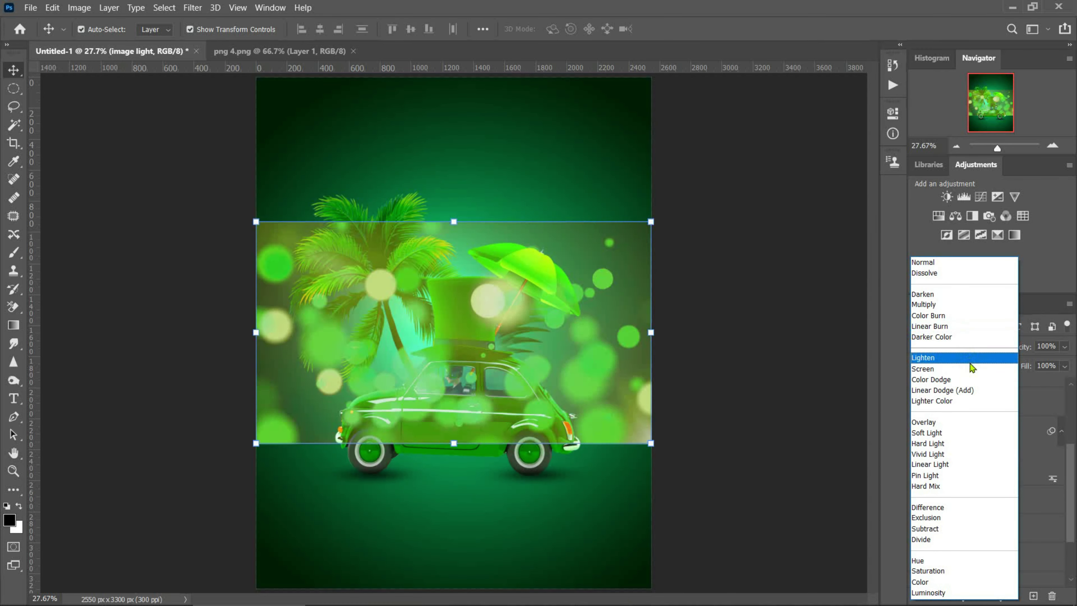
left_click(962, 358)
Shrink the bokeh overlay to about 48% by 60% and shift it right.
left_click_drag(661, 325, 535, 326)
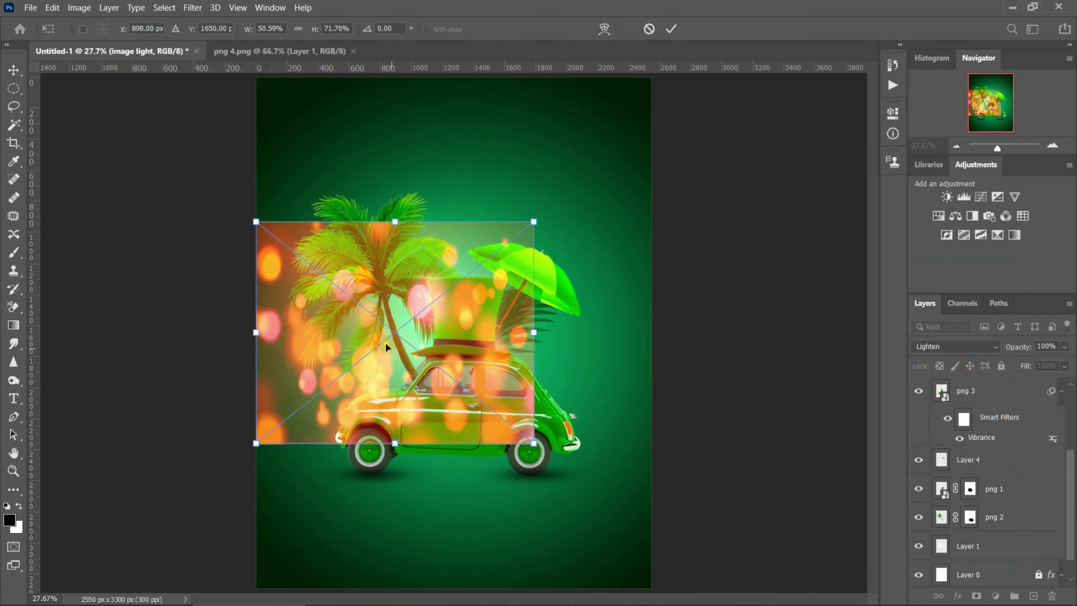
left_click_drag(385, 342, 462, 335)
left_click_drag(607, 224, 594, 240)
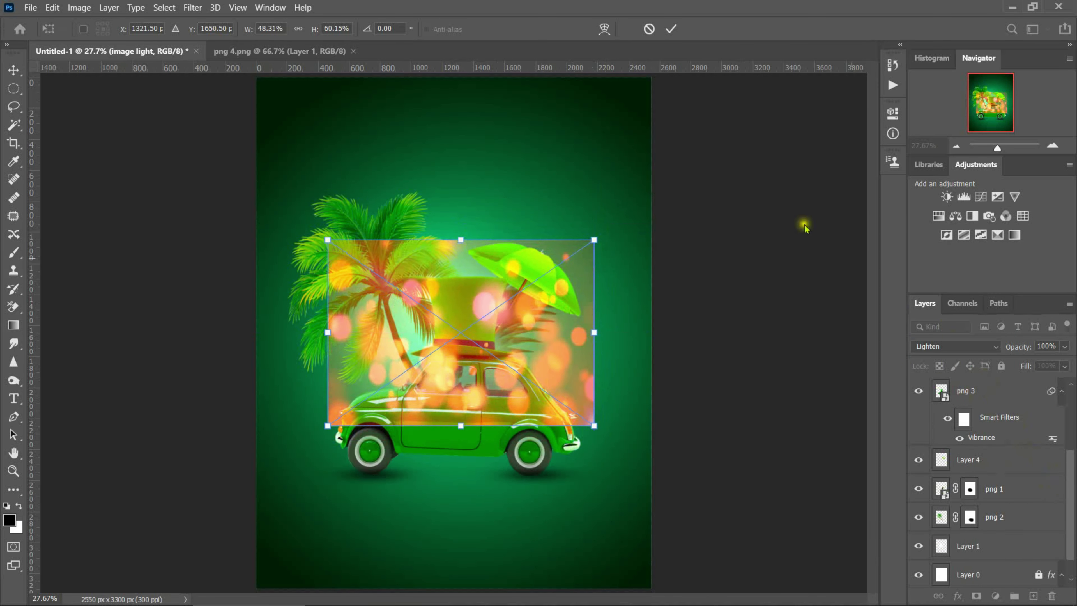
left_click(671, 28)
Move the image light layer below Layer 1, set its opacity to 61%, and add a layer mask.
left_click_drag(1069, 487, 1066, 419)
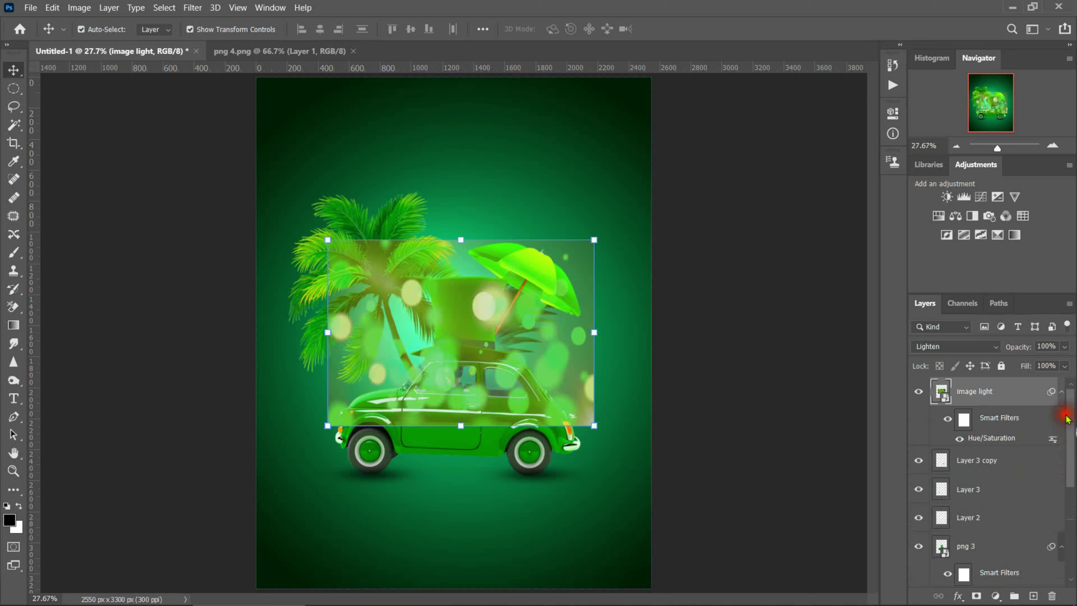
left_click_drag(996, 392, 1014, 533)
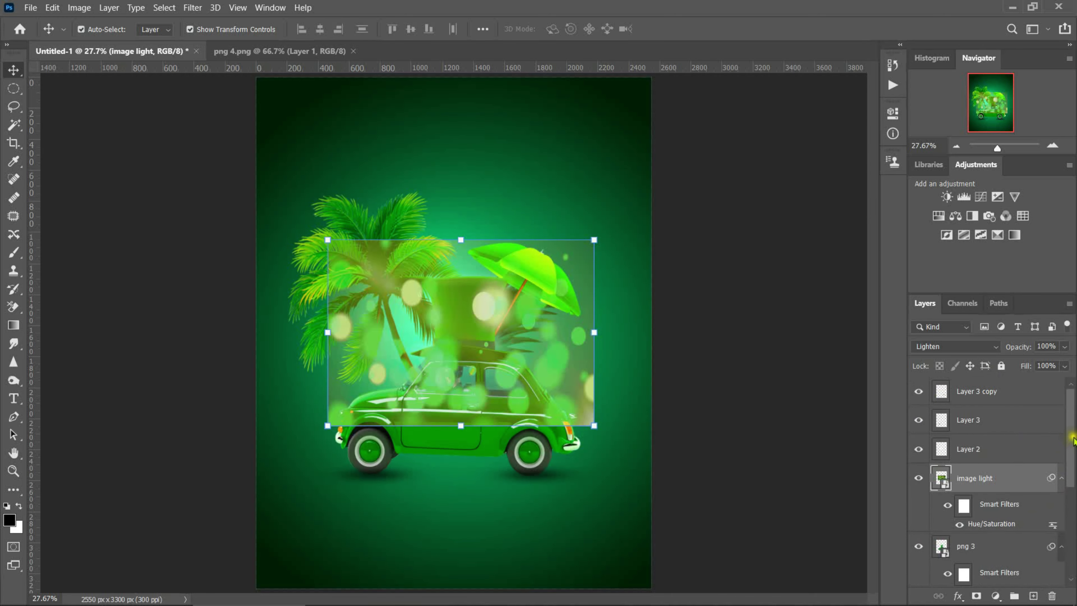
left_click_drag(983, 405, 997, 505)
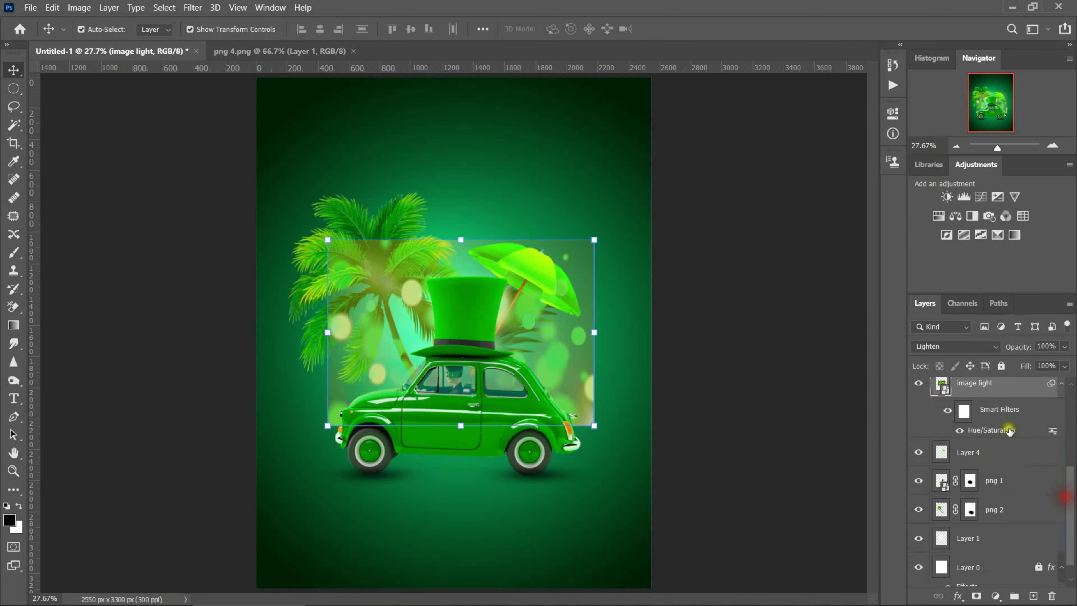
left_click_drag(992, 386, 988, 551)
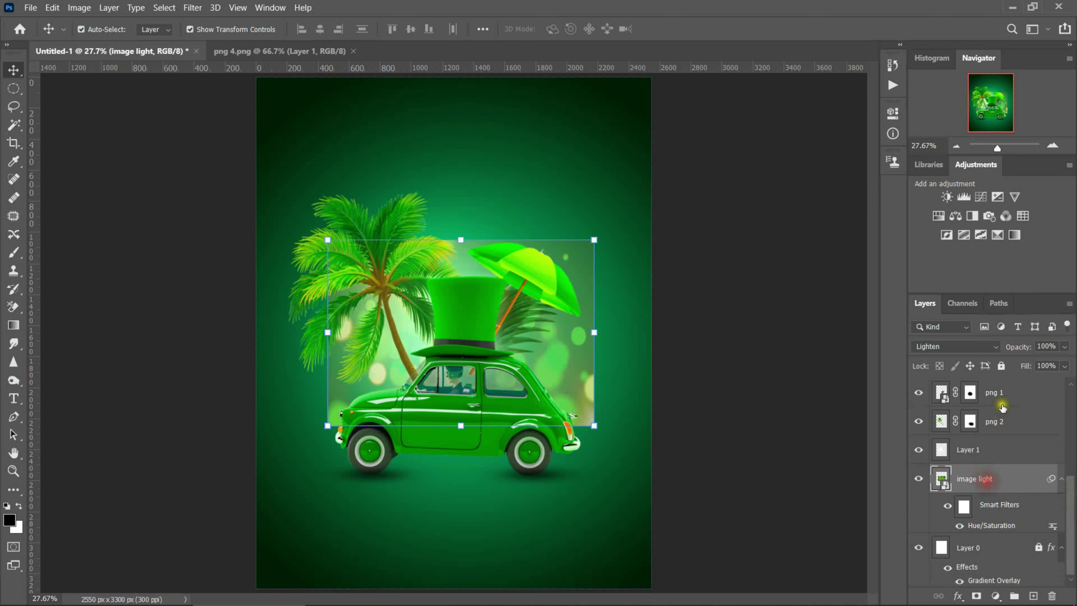
left_click_drag(1017, 347, 1000, 352)
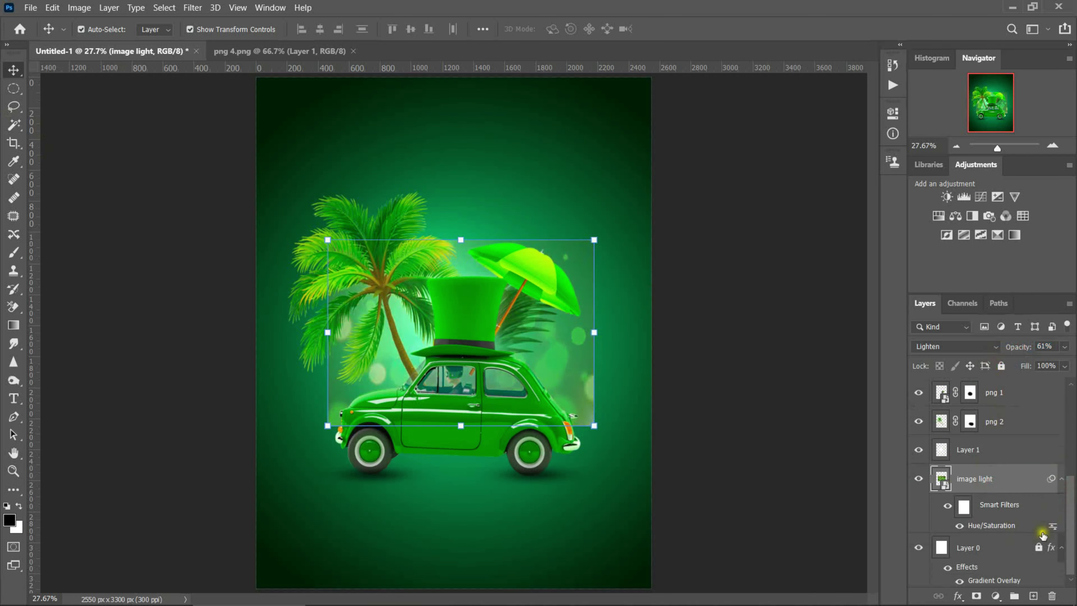
left_click(977, 596)
Paint black on the mask along the overlay's edges to hide its hard borders.
left_click(13, 252)
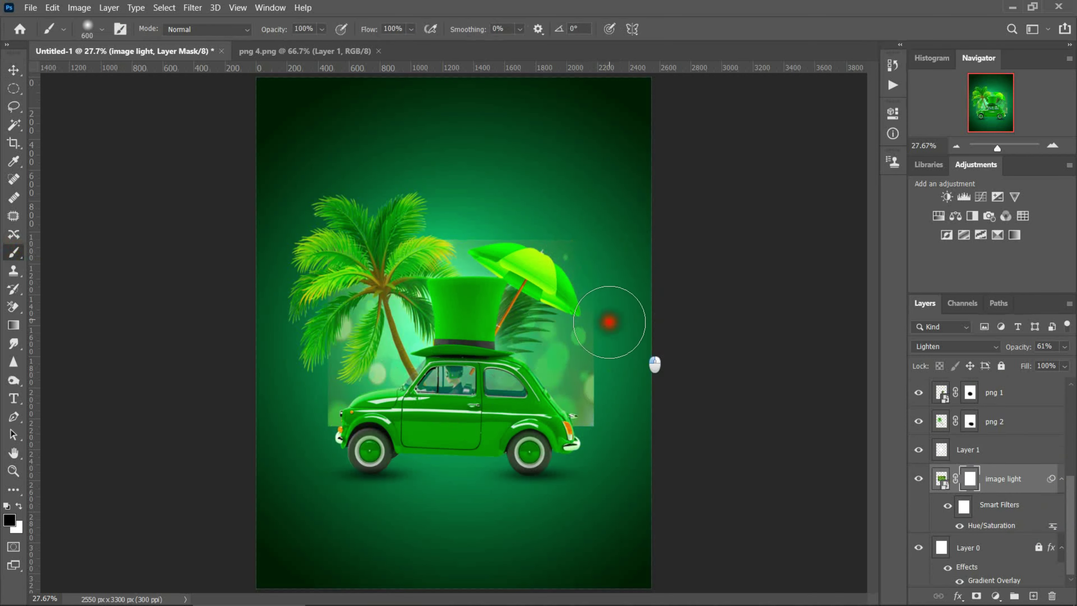
mouse_move(609, 321)
left_mouse_down()
mouse_move(624, 377)
mouse_move(605, 397)
left_mouse_up()
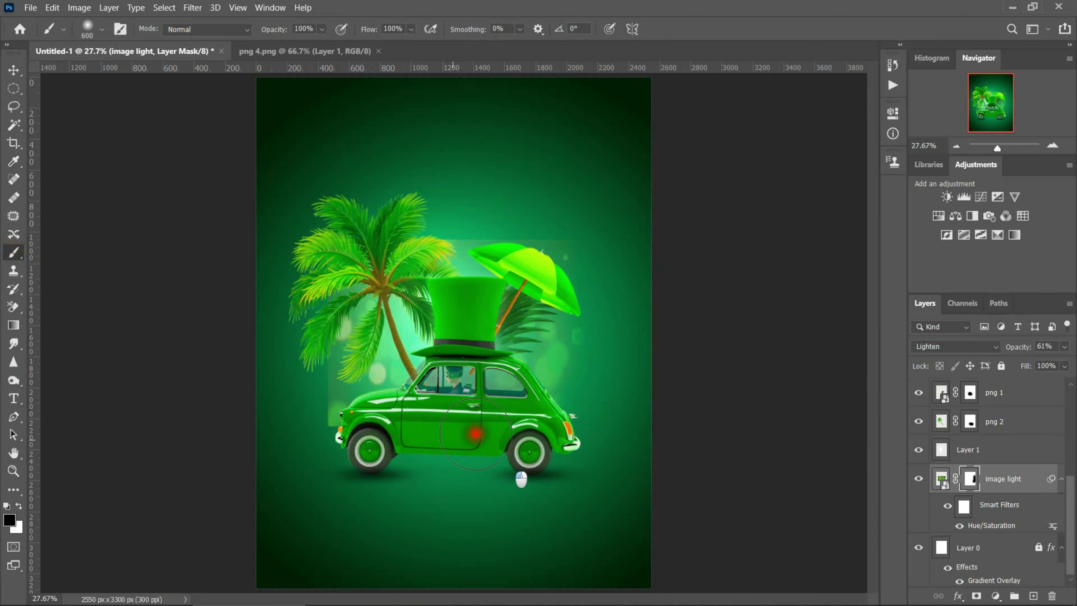
mouse_move(337, 449)
left_mouse_down()
mouse_move(272, 373)
mouse_move(360, 233)
mouse_move(492, 214)
mouse_move(493, 237)
mouse_move(297, 304)
mouse_move(495, 462)
left_mouse_up()
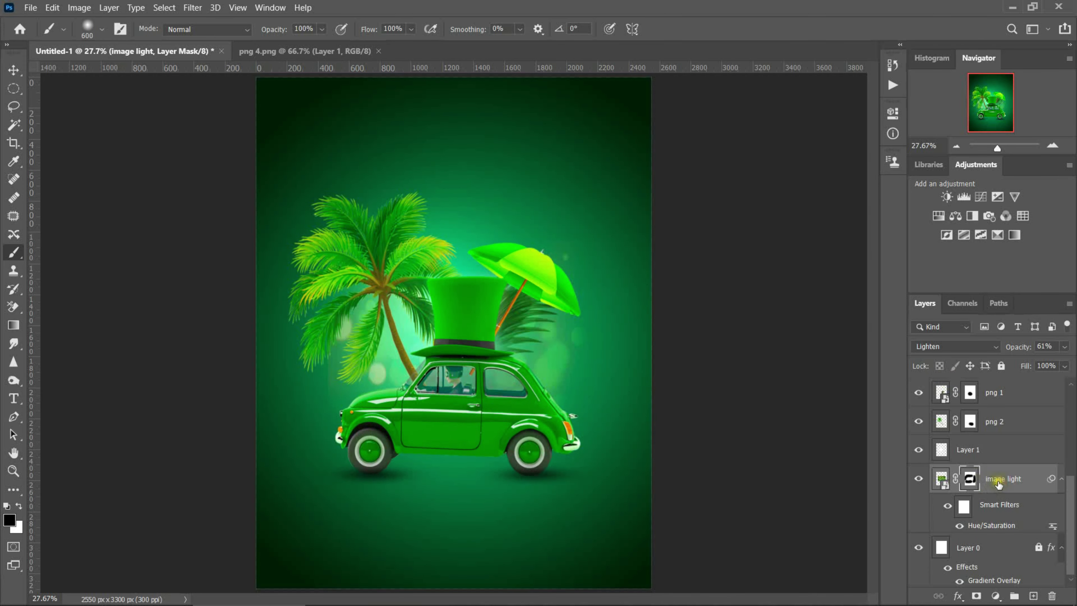
Target the image light layer and show the Filter > Blur options.
left_click(940, 479)
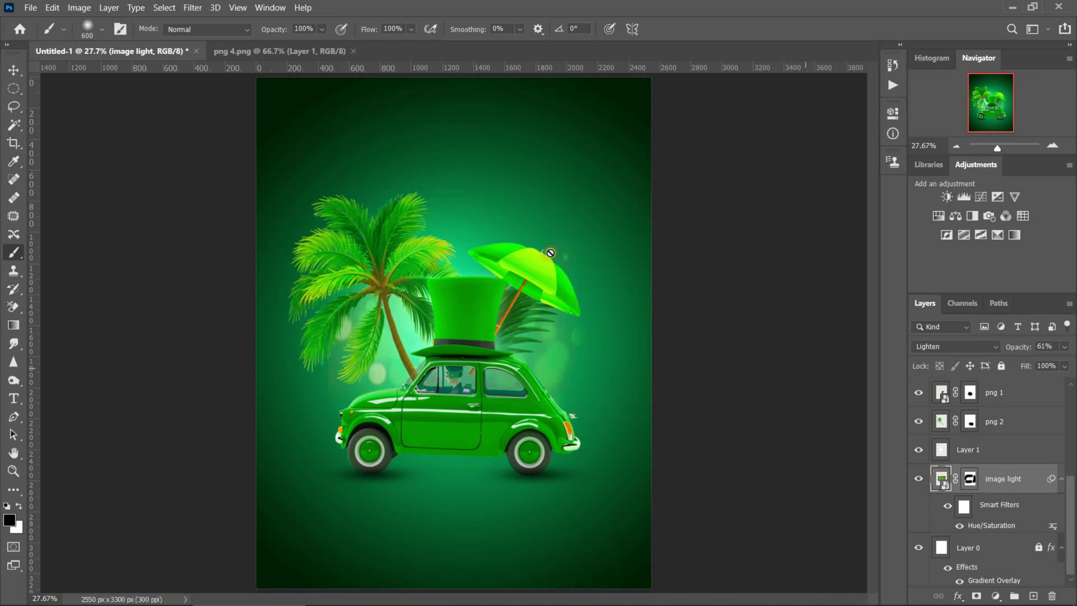
left_click(191, 8)
mouse_move(200, 157)
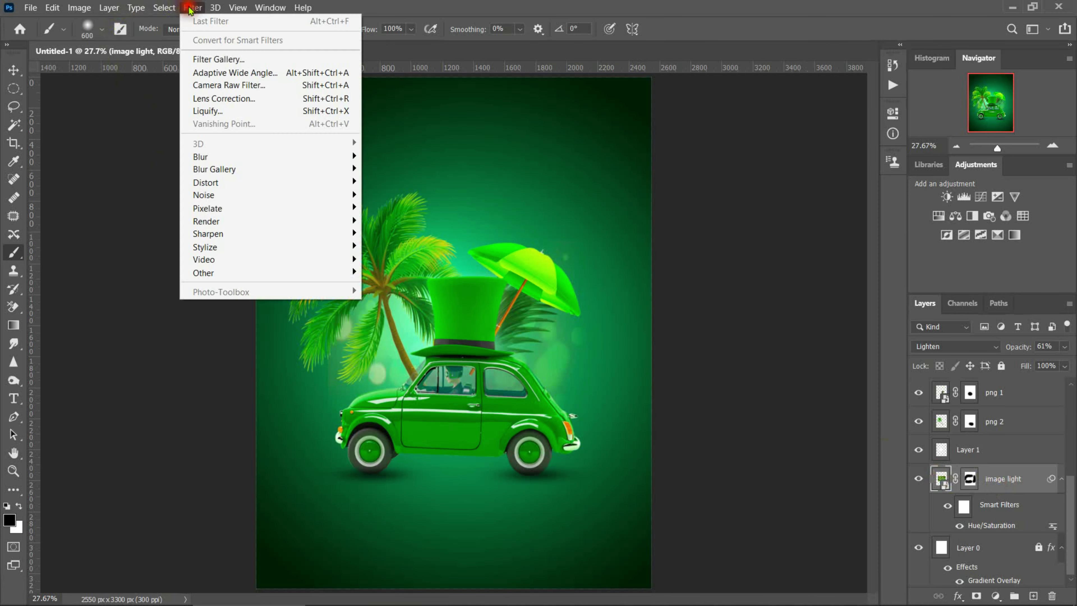
left_click(271, 151)
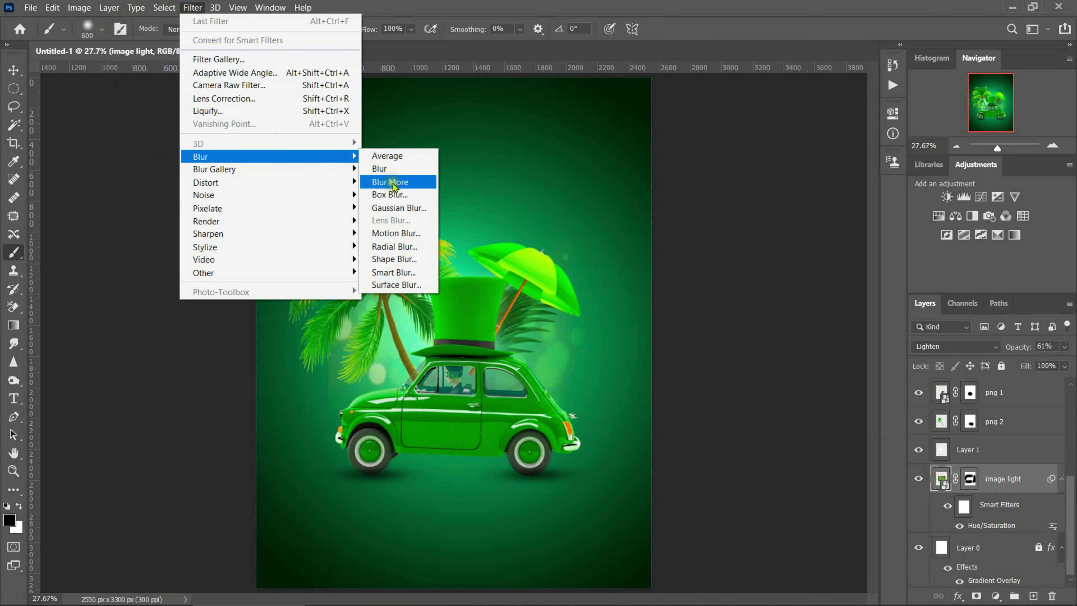
Apply a Gaussian Blur with a 95.6 px radius to the bokeh overlay.
left_click(396, 208)
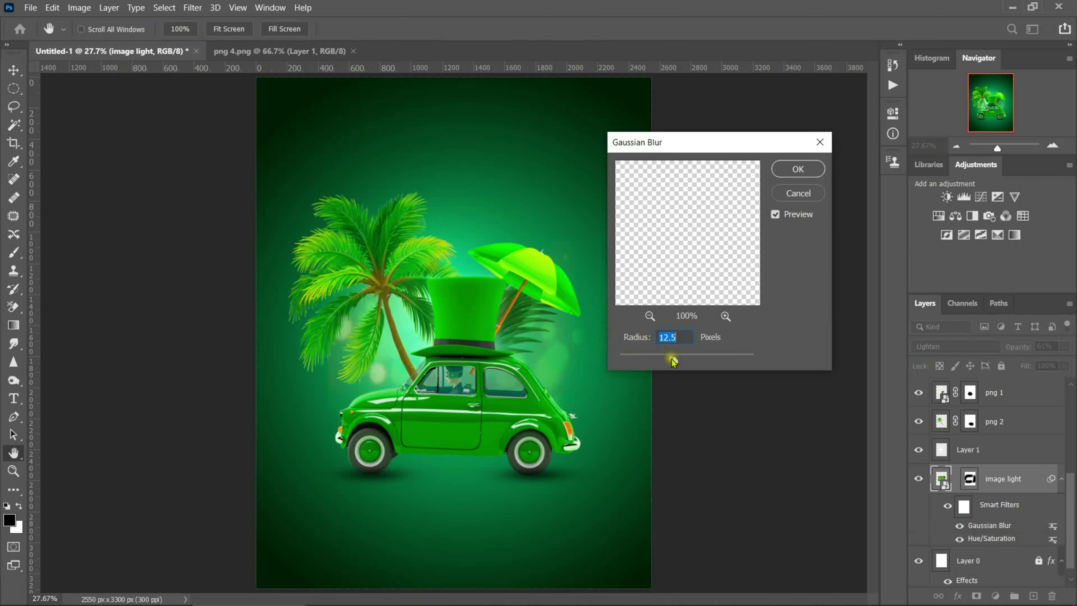
mouse_move(675, 362)
left_mouse_down()
mouse_move(705, 361)
mouse_move(661, 358)
left_mouse_up()
left_click(798, 168)
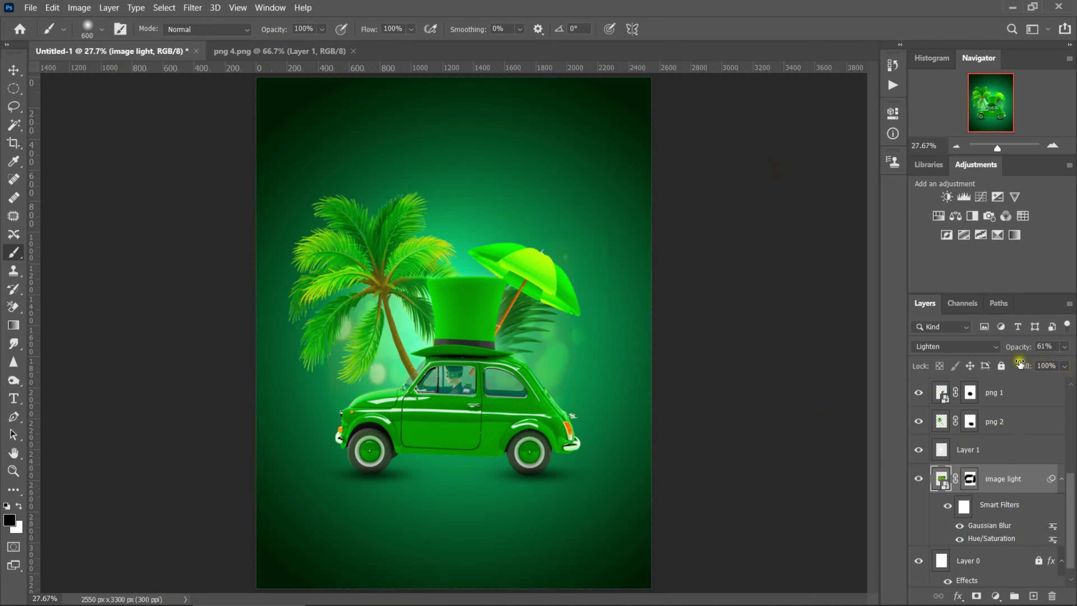
Lower the bokeh layer opacity to 54% and zoom the view.
left_click_drag(1020, 348, 1016, 347)
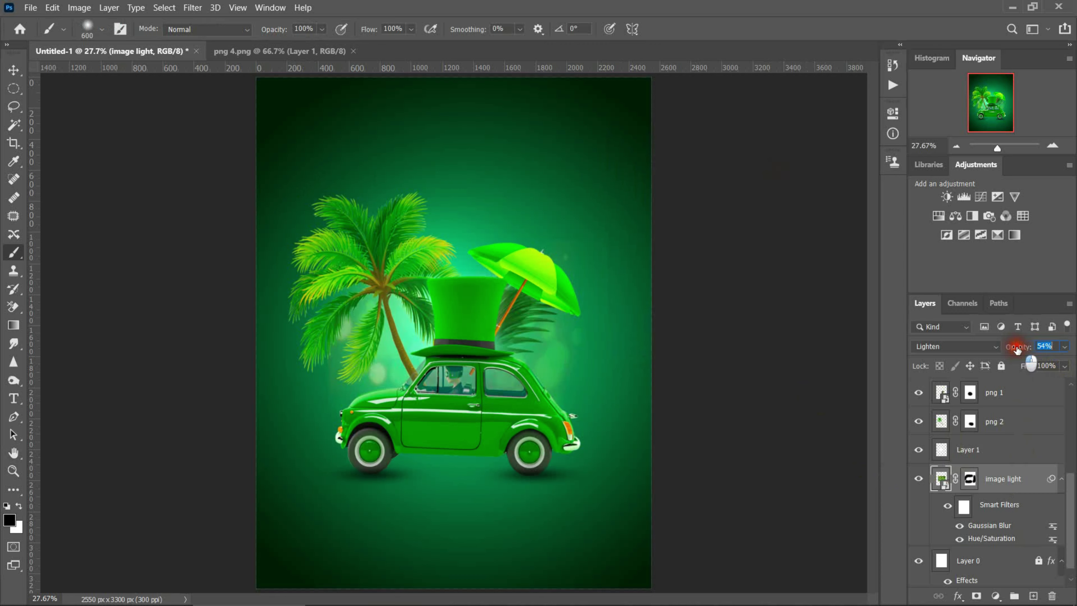
left_click(13, 474)
right_click(403, 285)
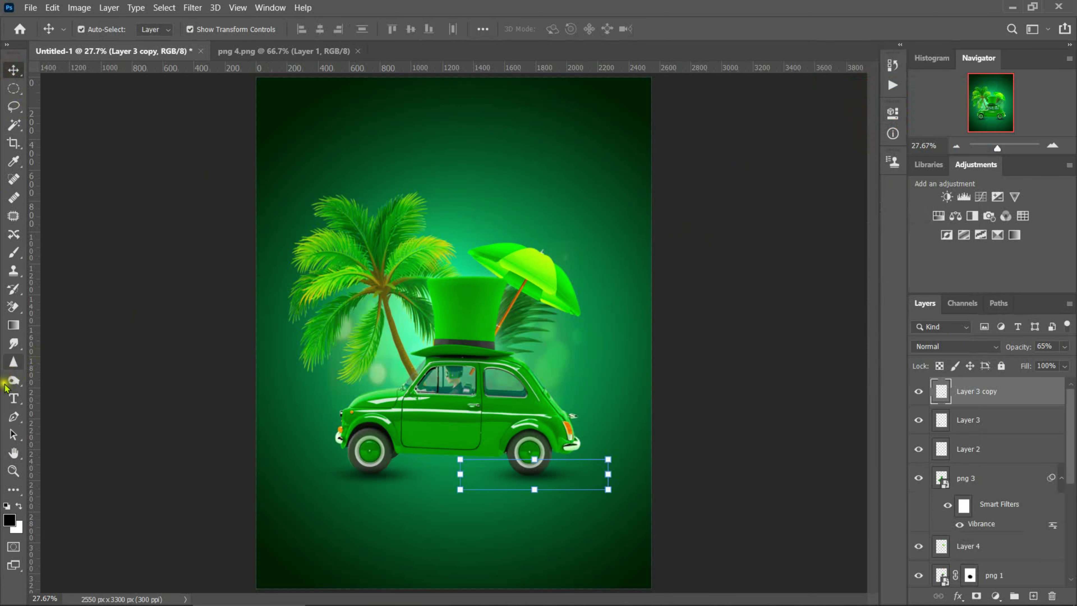
Type 'Summer' near the top in Lucida Handwriting with tightened tracking.
left_click(13, 398)
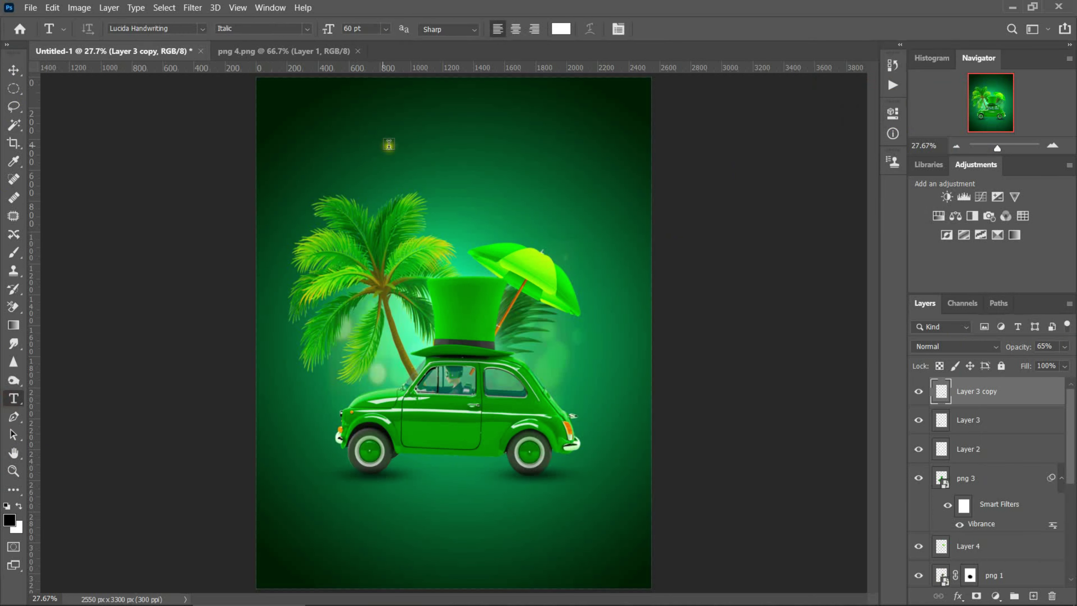
left_click(388, 141)
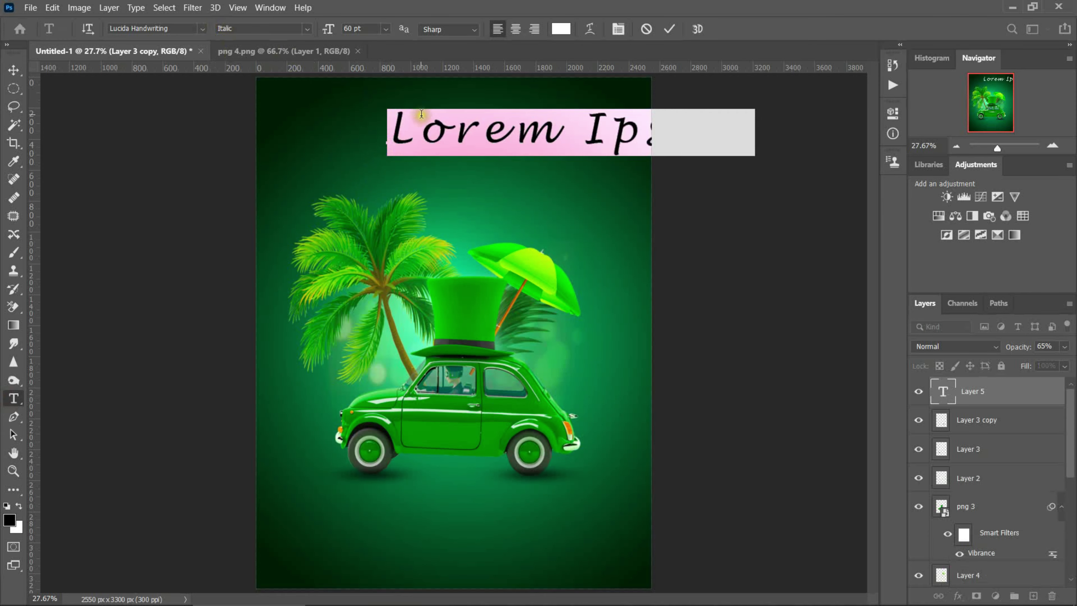
left_click(202, 28)
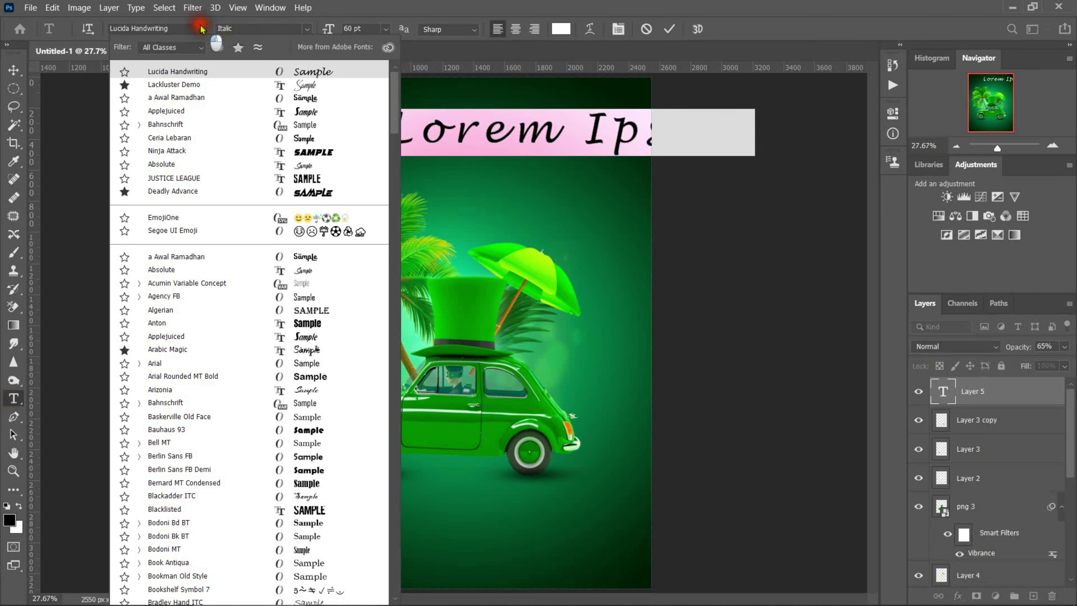
left_click(303, 74)
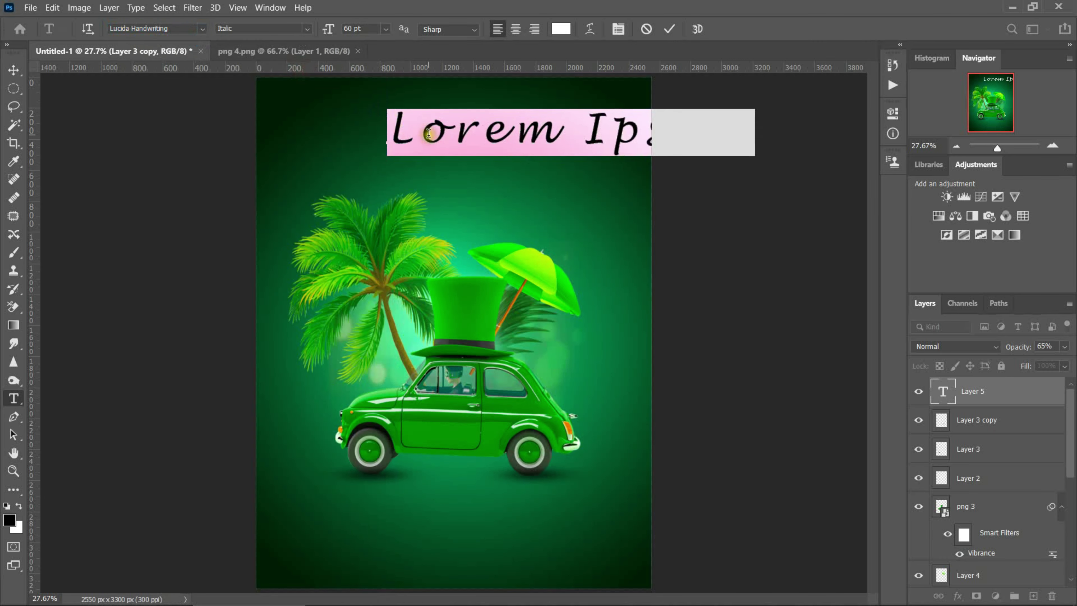
type("Summer")
key("ctrl+a")
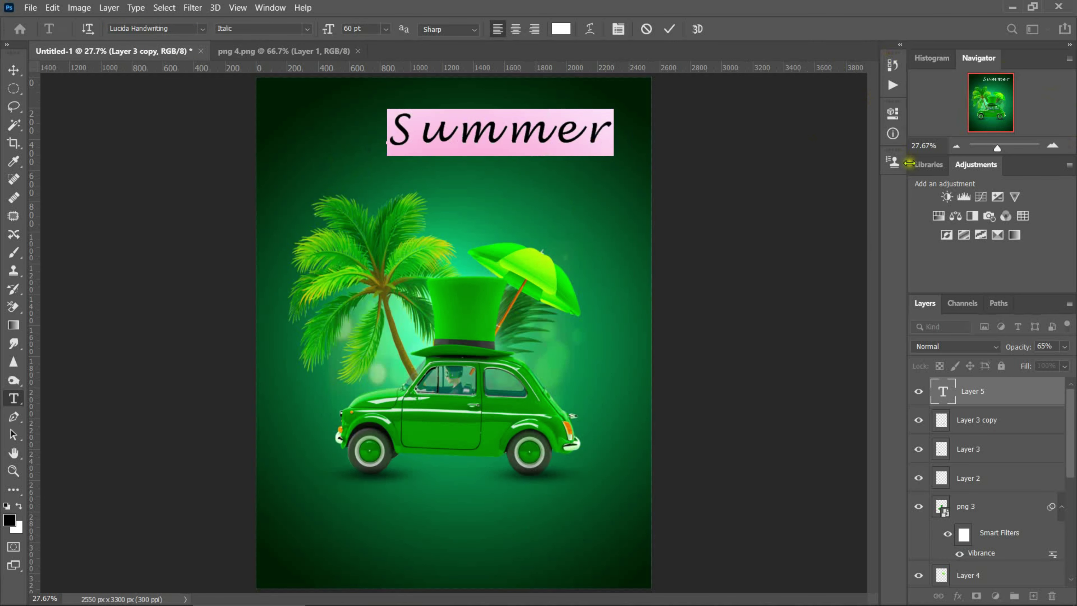
left_click(892, 113)
left_click_drag(812, 307, 810, 308)
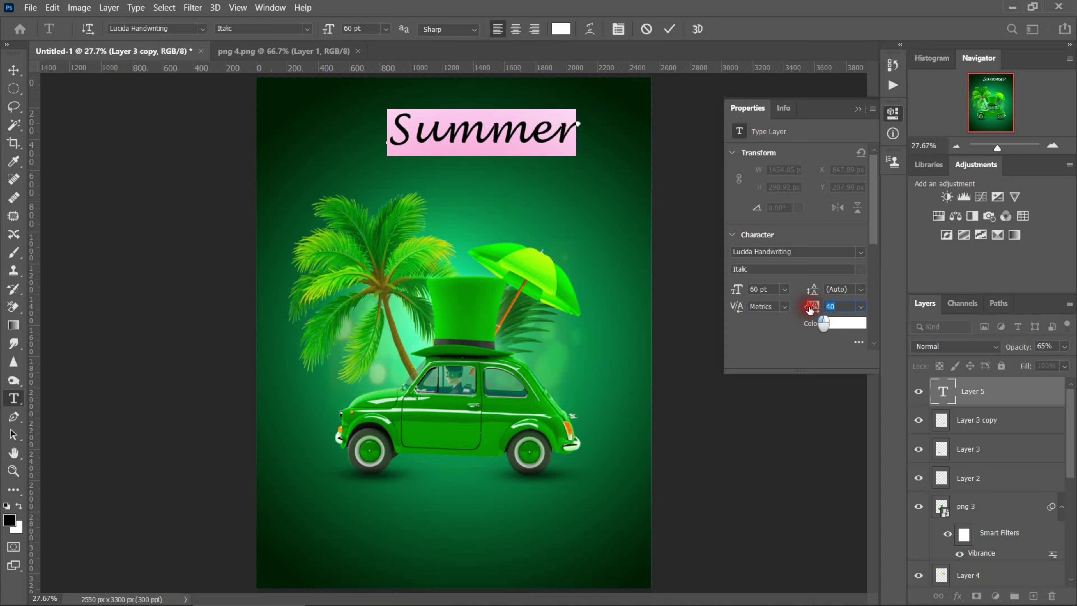
left_click(669, 28)
Move the Summer title toward the page centre.
left_click(13, 71)
mouse_move(487, 126)
left_mouse_down()
mouse_move(447, 133)
mouse_move(463, 132)
left_mouse_up()
key("ctrl+t")
left_click(694, 29)
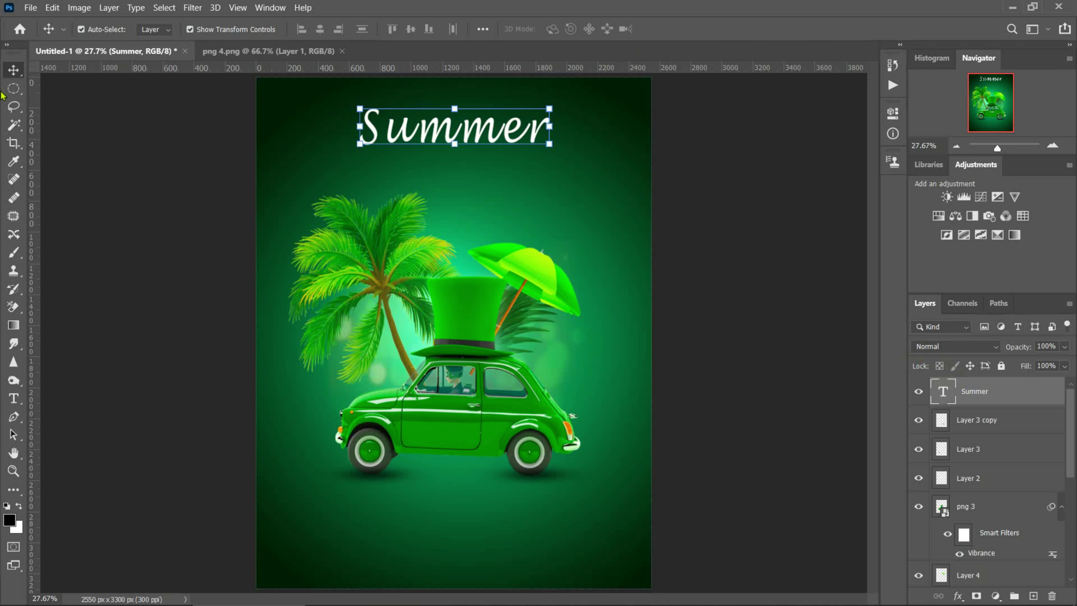
Type 'Flyer' on a new text line below Summer.
left_click(13, 397)
left_click(407, 172)
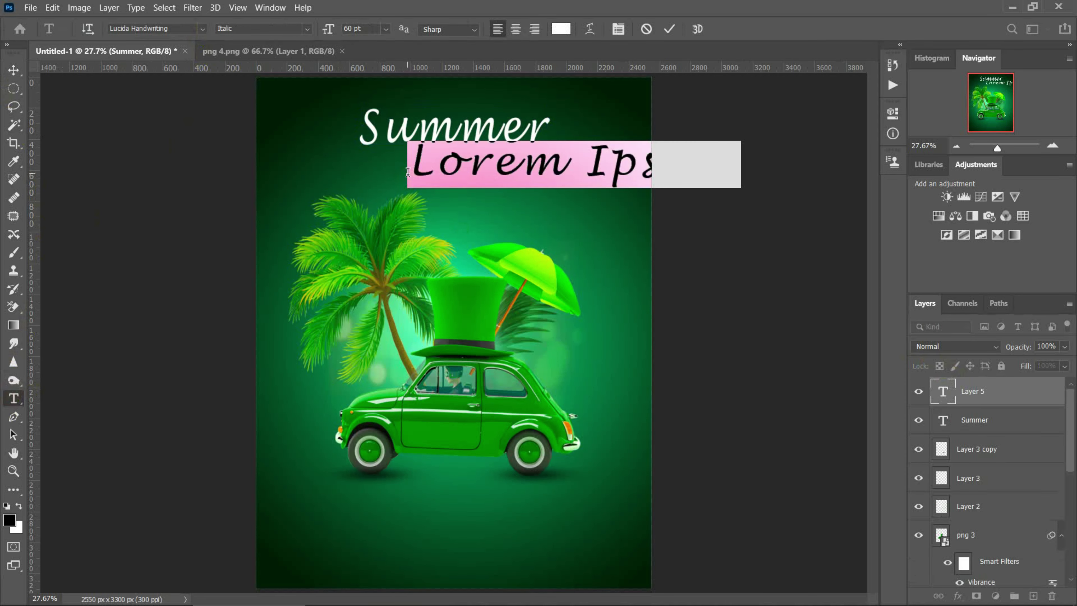
type("Flyer")
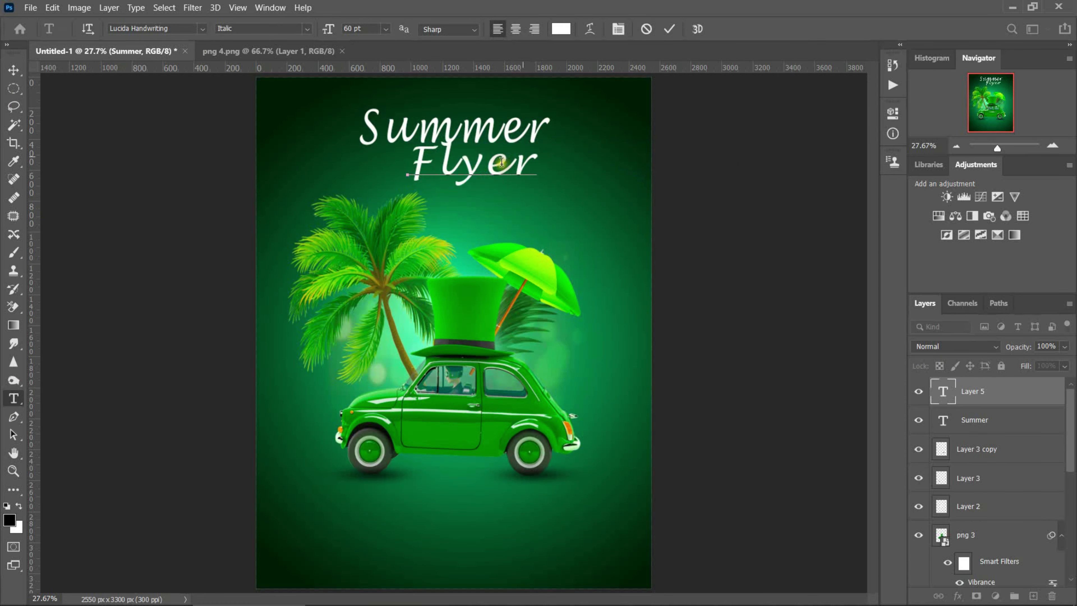
Position the Flyer text beneath Summer and lower the Summer title slightly.
left_click(14, 70)
left_click_drag(537, 182, 509, 163)
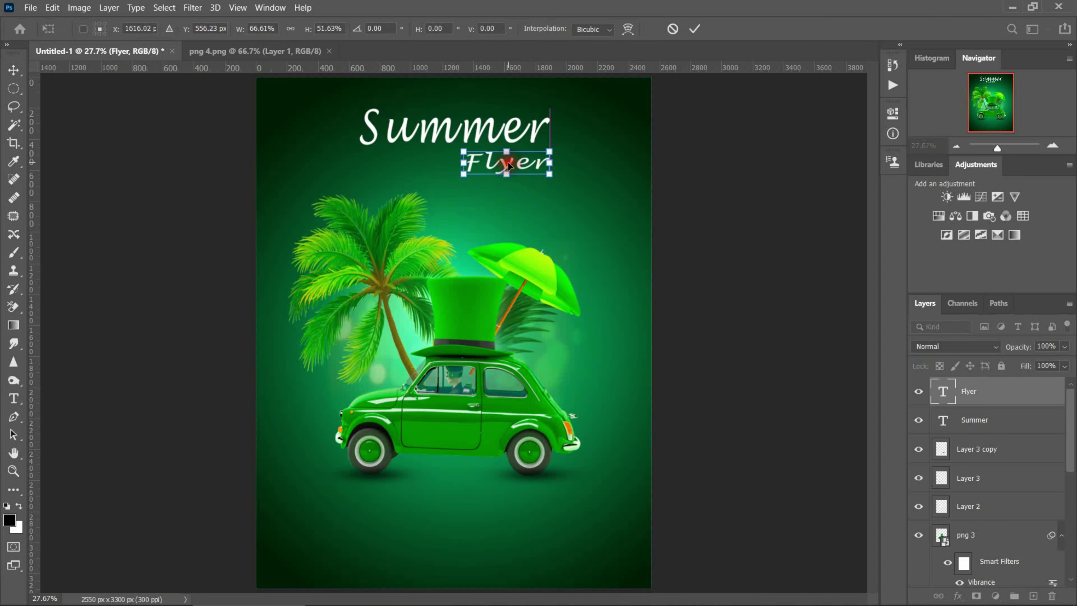
double_click(942, 391)
left_click(202, 28)
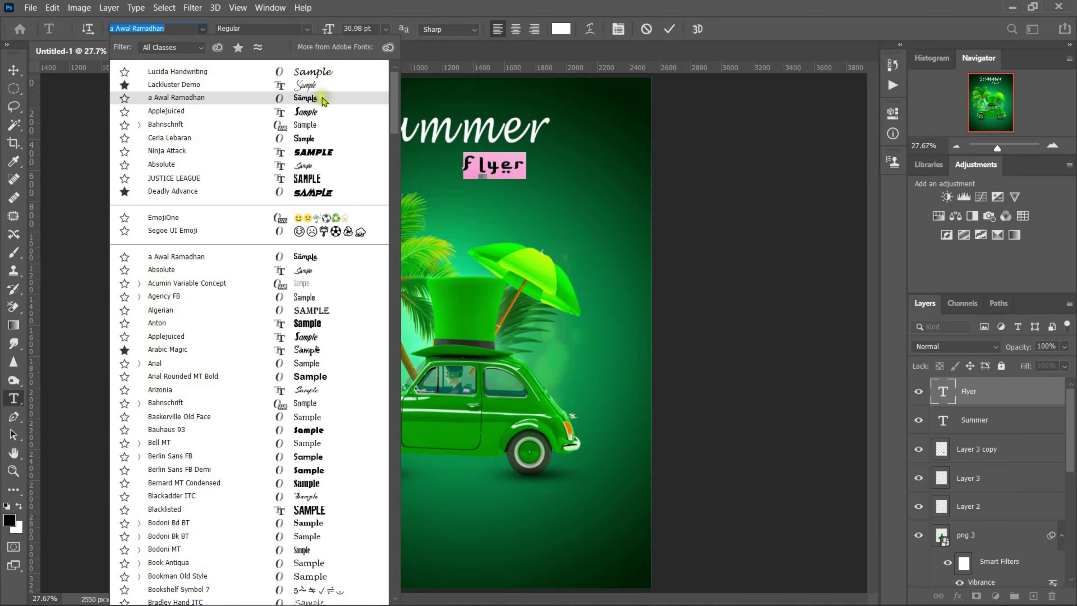
left_click(324, 114)
left_click(670, 29)
key("v")
left_click_drag(504, 168, 522, 186)
key("ctrl+t")
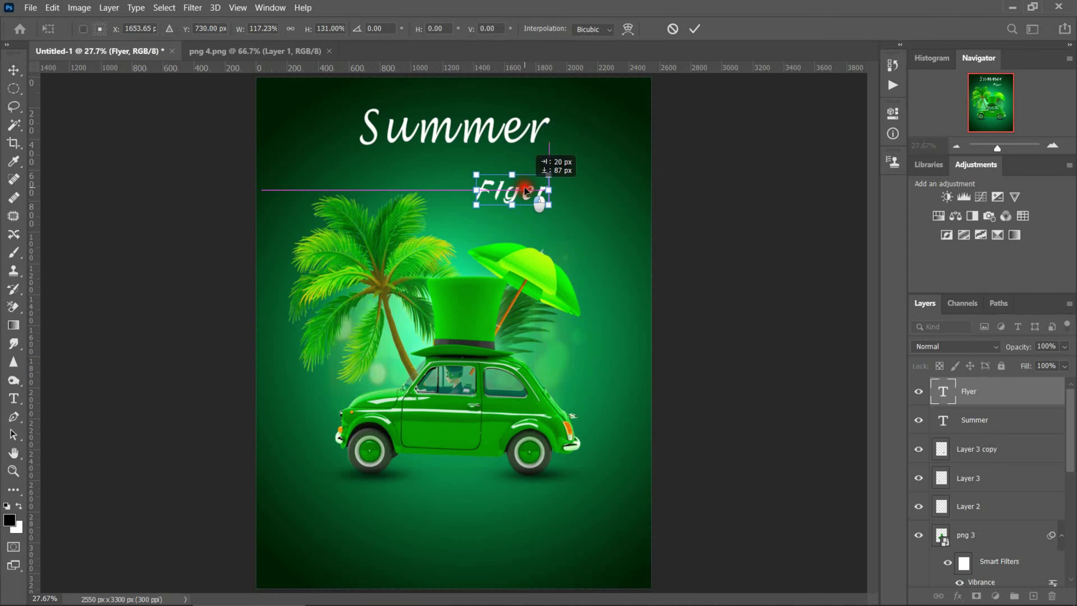
left_click(694, 28)
left_click_drag(494, 120, 488, 142)
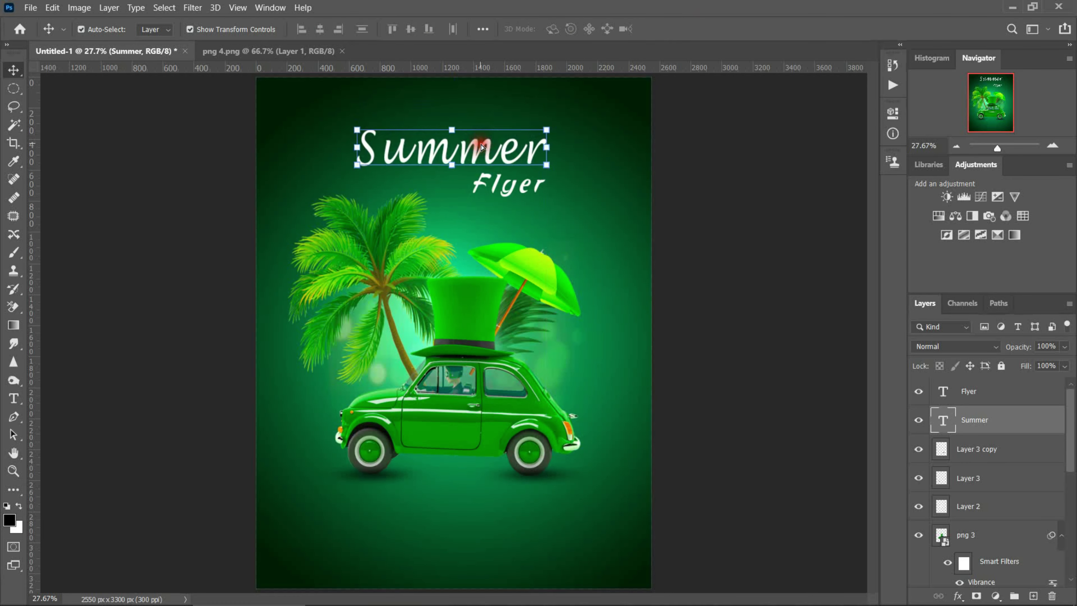
Set the Flyer text to Ceria Lebaran with tracking 120.
left_click(512, 183)
double_click(512, 182)
left_click(202, 28)
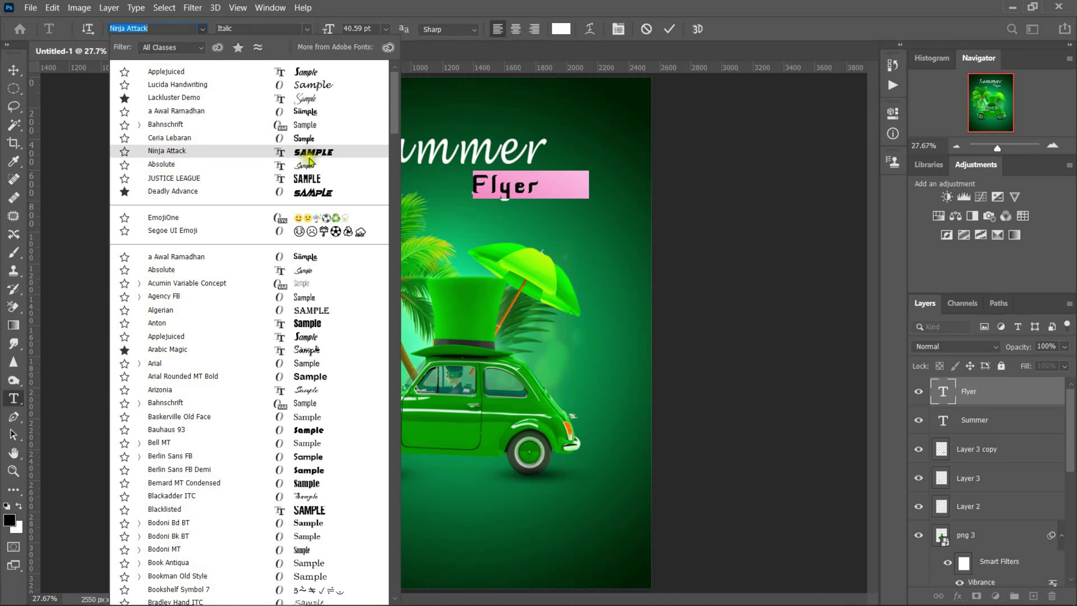
left_click(314, 138)
left_click(893, 112)
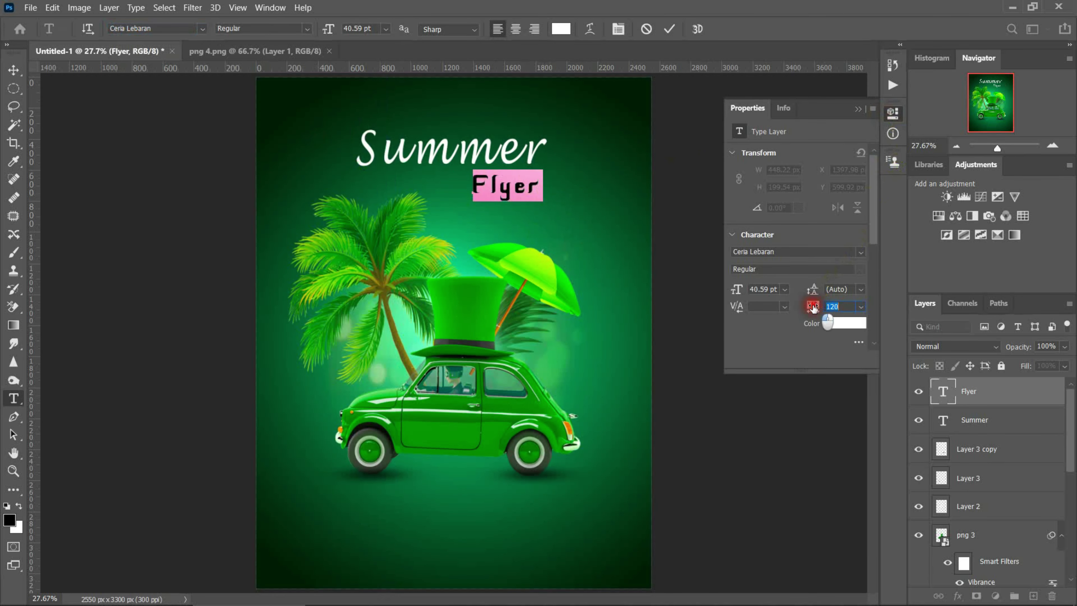
mouse_move(825, 308)
left_mouse_down()
mouse_move(810, 308)
mouse_move(849, 299)
left_mouse_up()
left_click(857, 111)
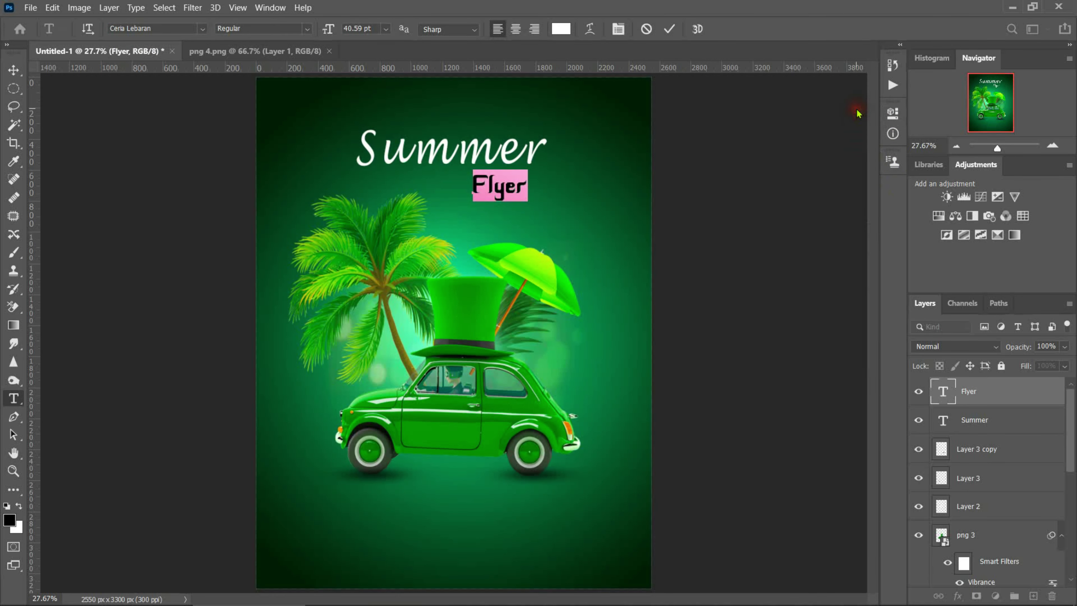
left_click(671, 29)
Scale the Flyer text to about 122% width and 101% height.
key("v")
key("ctrl+t")
left_click_drag(470, 203, 533, 182)
left_click(694, 29)
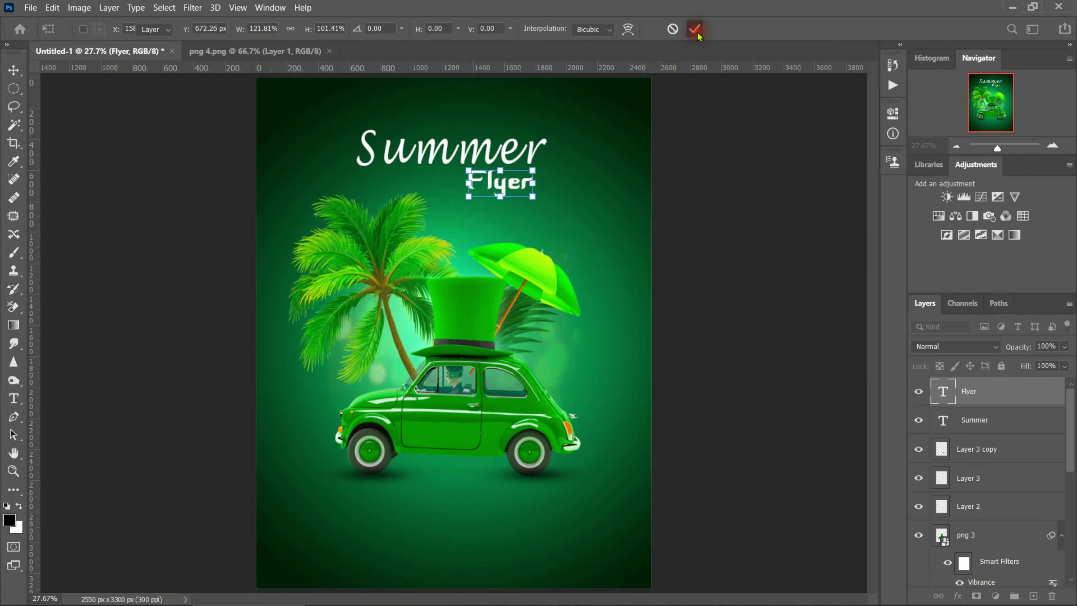
left_click(957, 596)
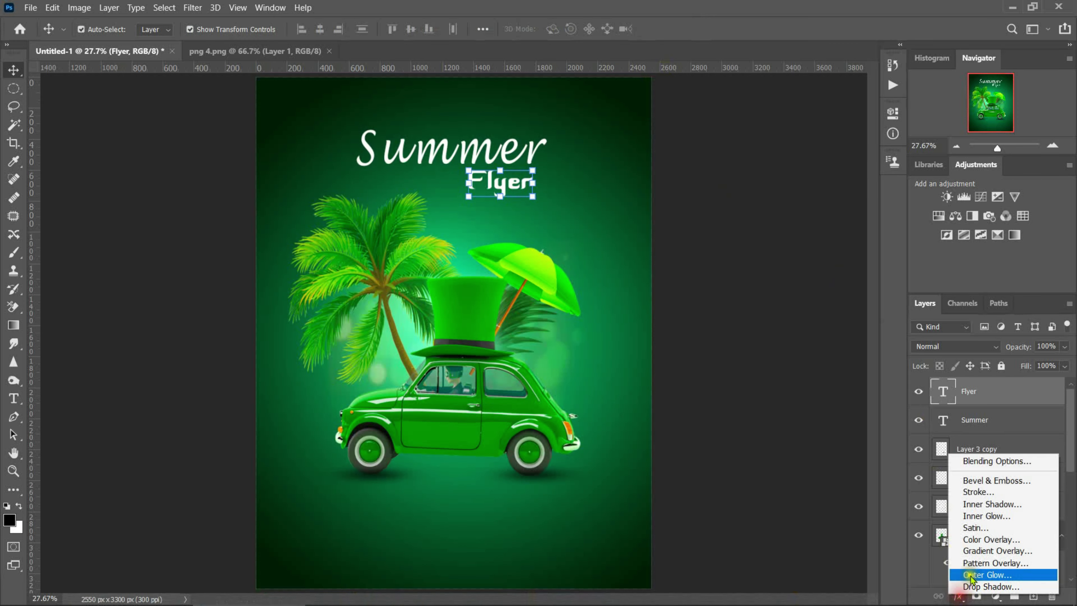
Give Flyer a green-to-transparent gradient Outer Glow and enable a Drop Shadow.
left_click(1005, 575)
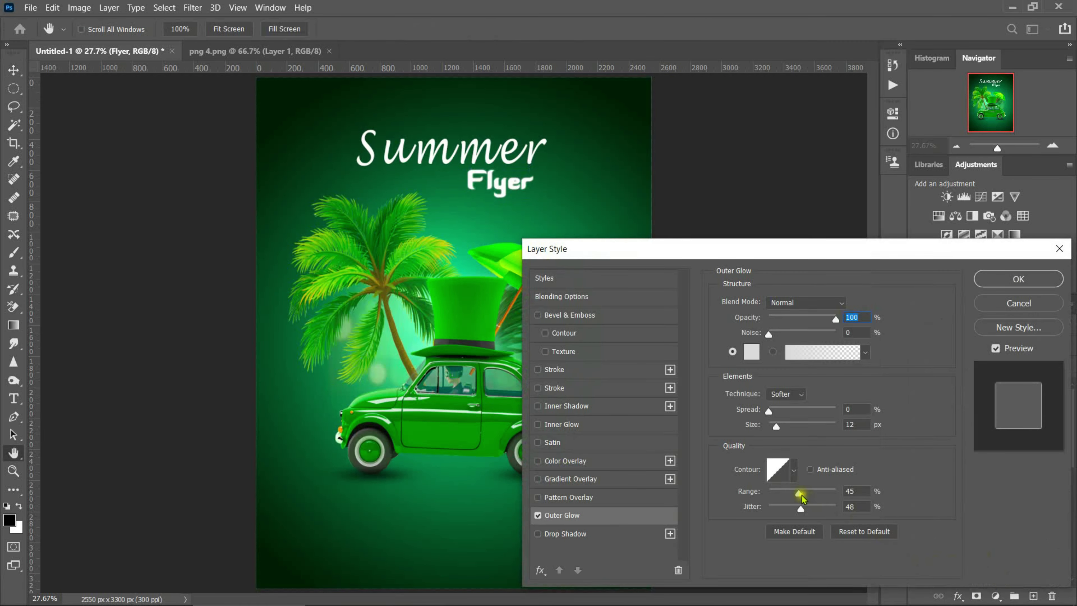
left_click(823, 352)
double_click(619, 467)
left_click(1011, 290)
left_click(887, 235)
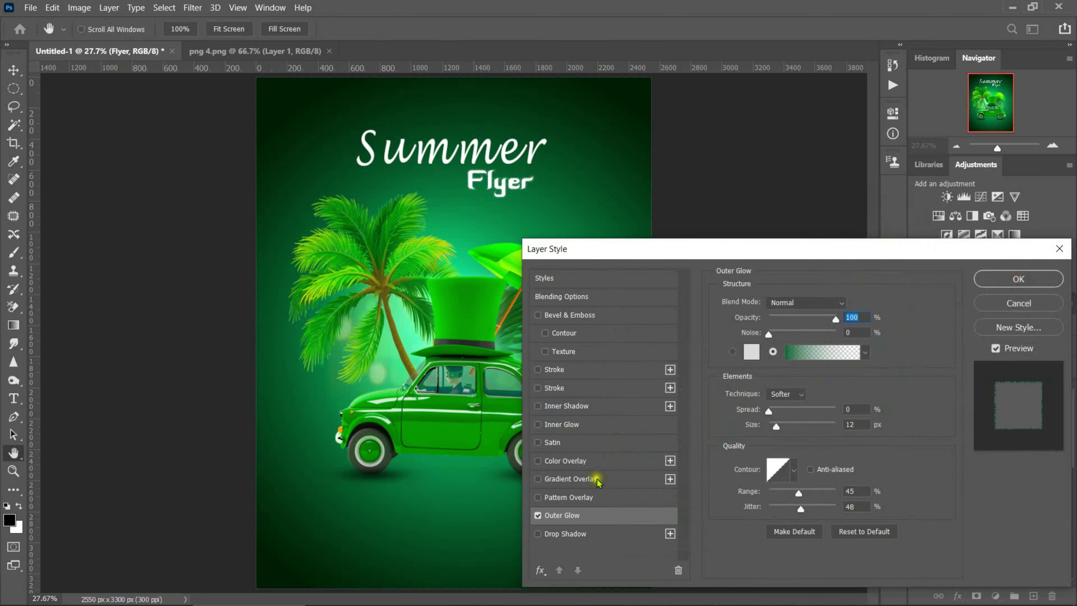
left_click(564, 533)
left_click(860, 303)
Add a light mint Color Overlay sampled from the artwork and lower the glow opacity.
left_click(1021, 282)
left_click(564, 461)
left_click(860, 302)
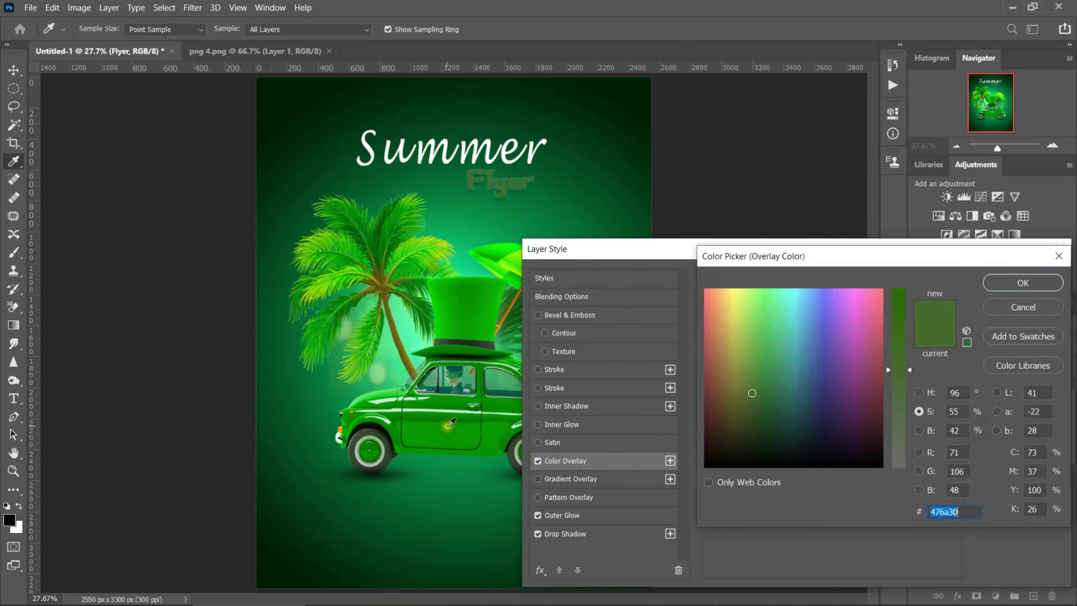
left_click(404, 345)
left_click(1023, 282)
left_click(562, 515)
left_click(804, 318)
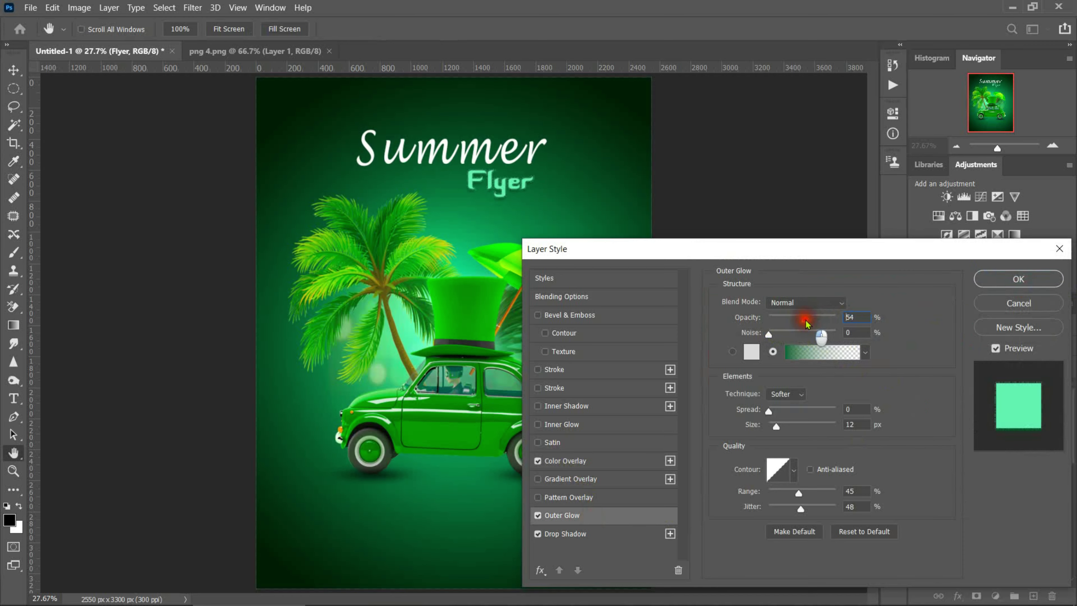
Make the Flyer drop shadow dark green and apply the effects.
left_click(564, 534)
left_click(860, 304)
left_click(776, 443)
left_click(1034, 284)
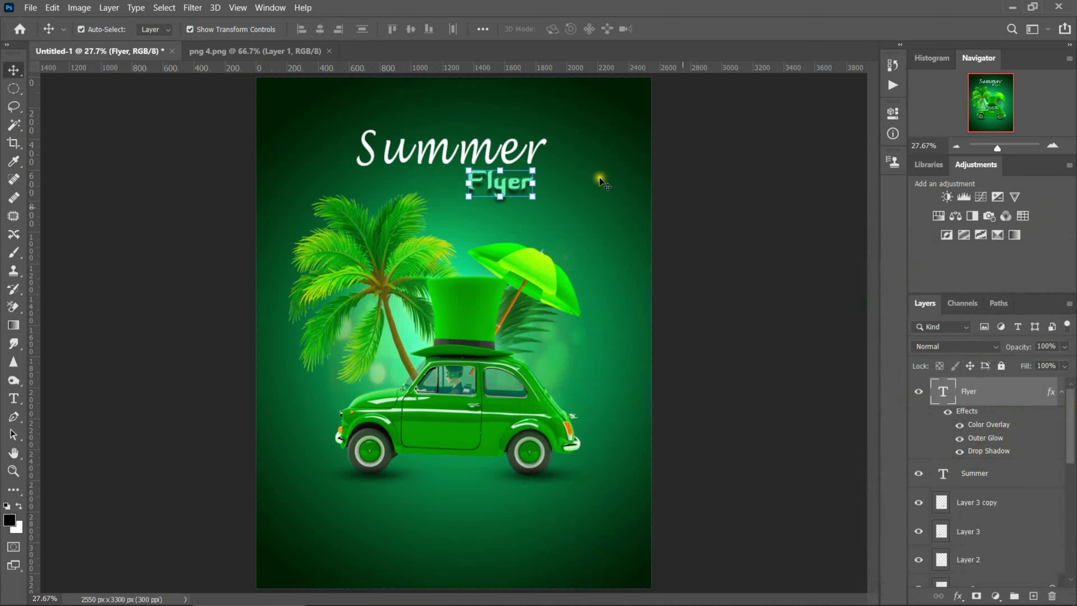
left_click(452, 147)
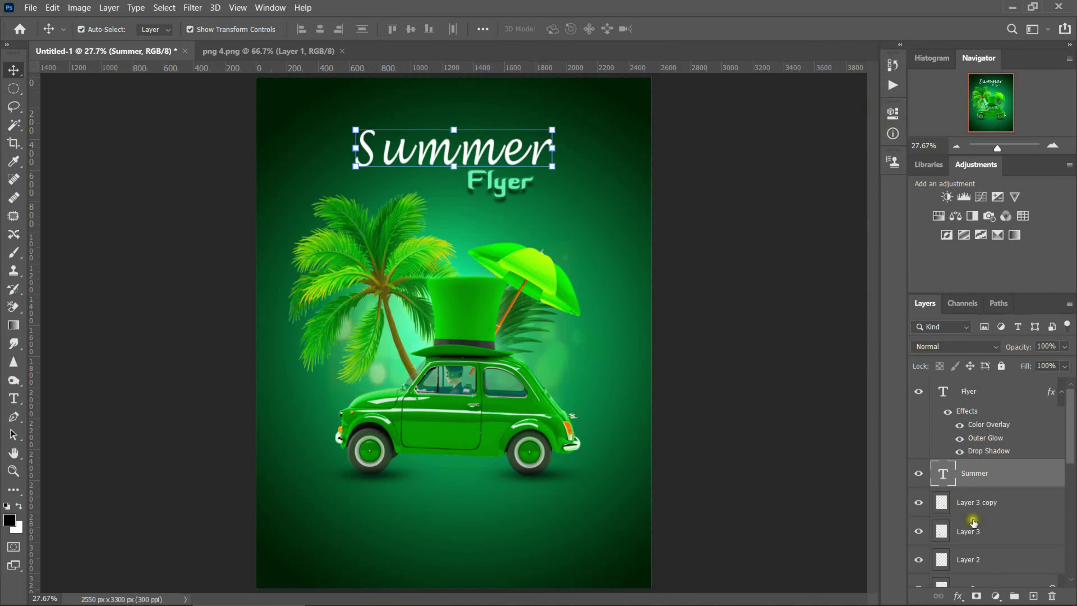
Add a drop shadow and outer glow to Summer, adjusting shadow distance, angle and size.
left_click(958, 597)
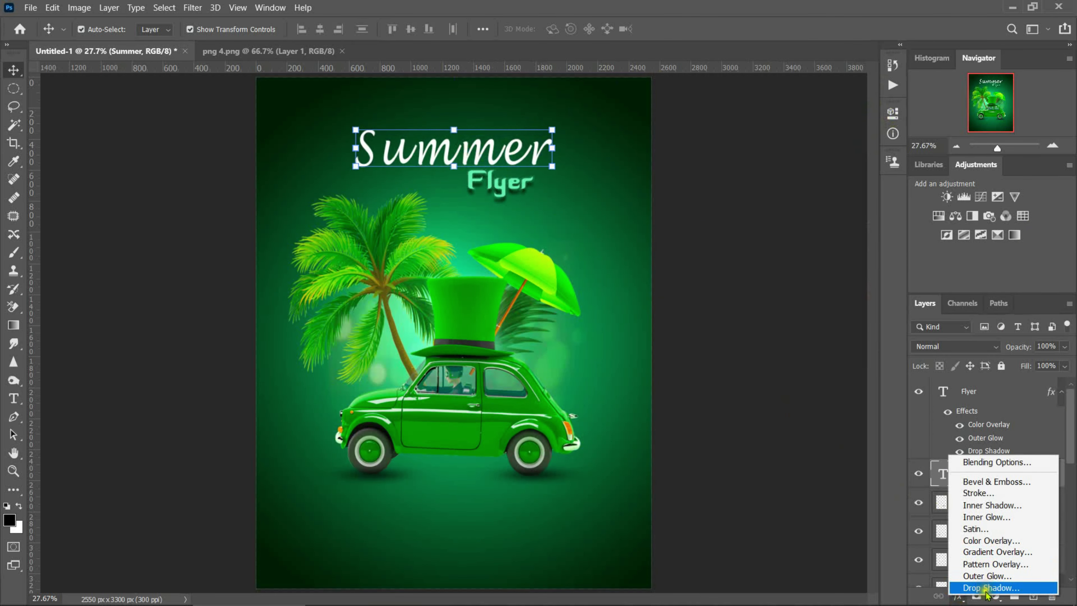
key("Escape")
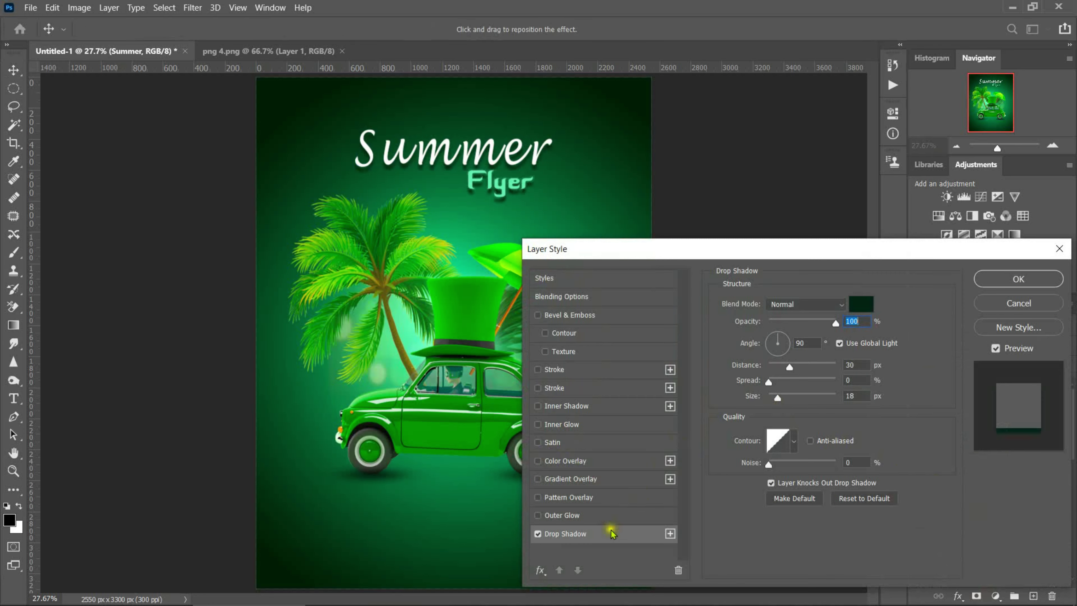
left_click(598, 515)
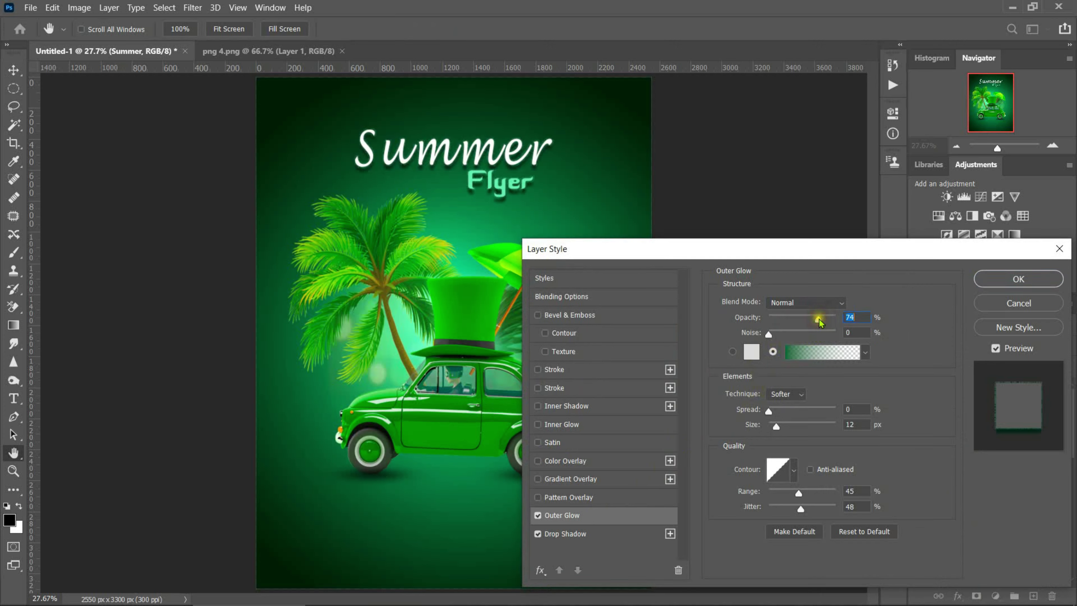
left_click(615, 532)
left_click(791, 369)
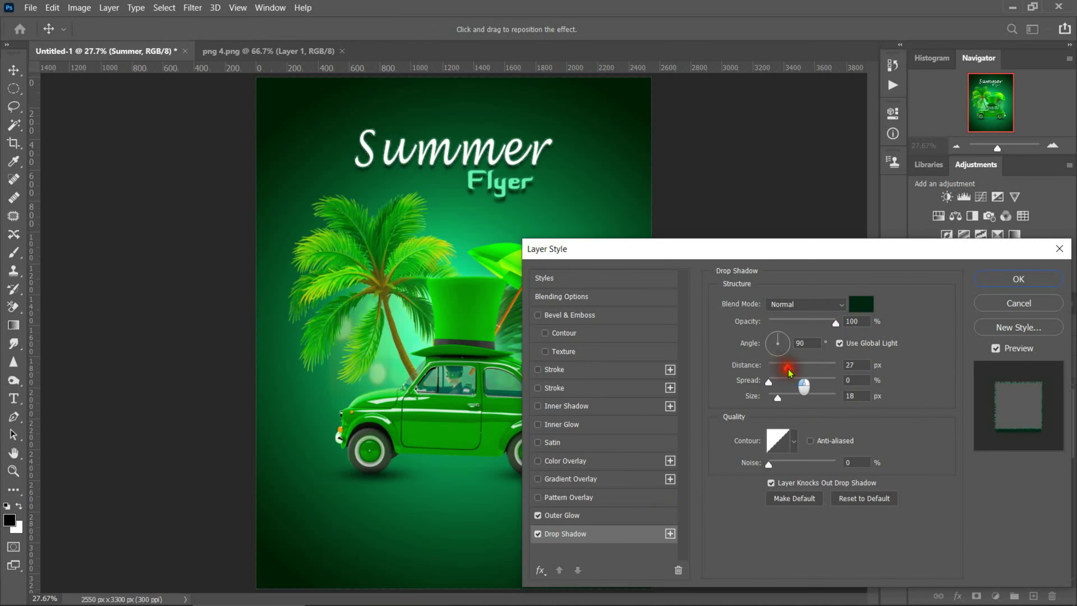
left_click(771, 339)
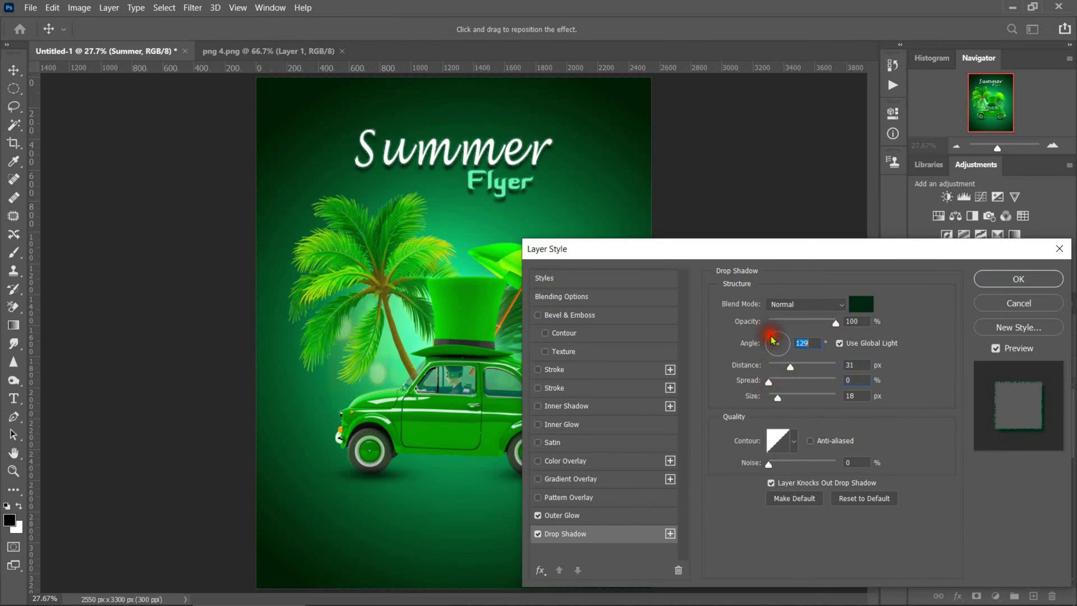
left_click(781, 397)
left_click(779, 398)
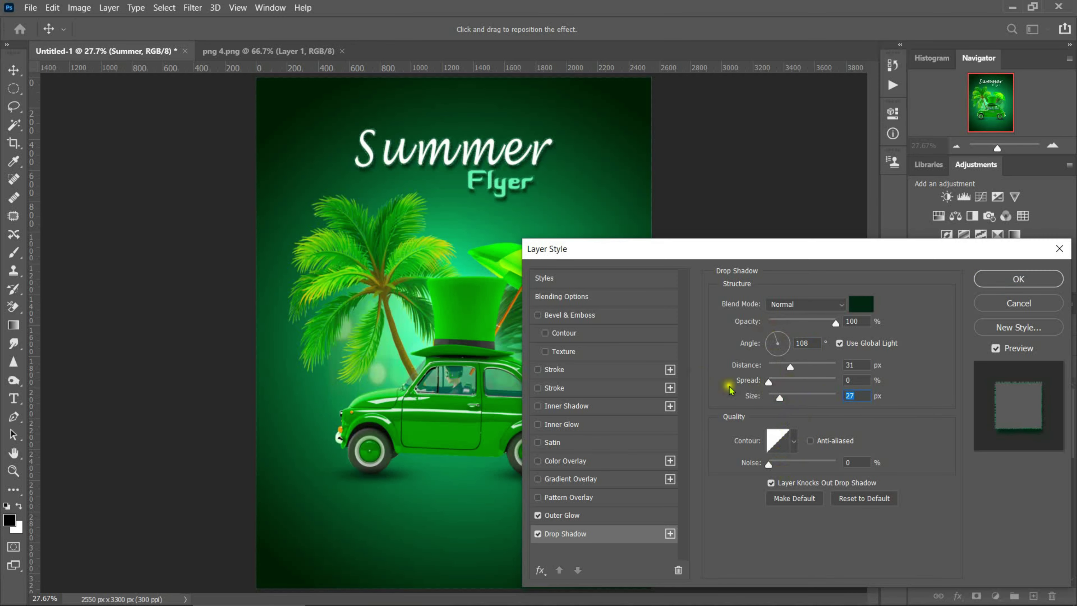
left_click(1018, 287)
Add a 9 px outside white stroke around the Summer text.
left_click(955, 597)
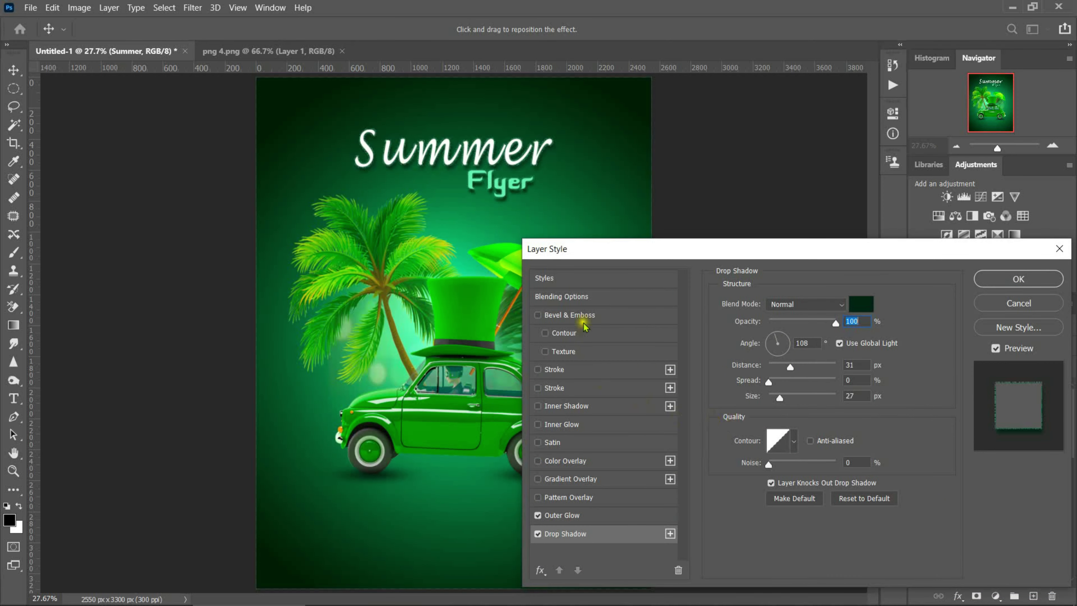
left_click(568, 370)
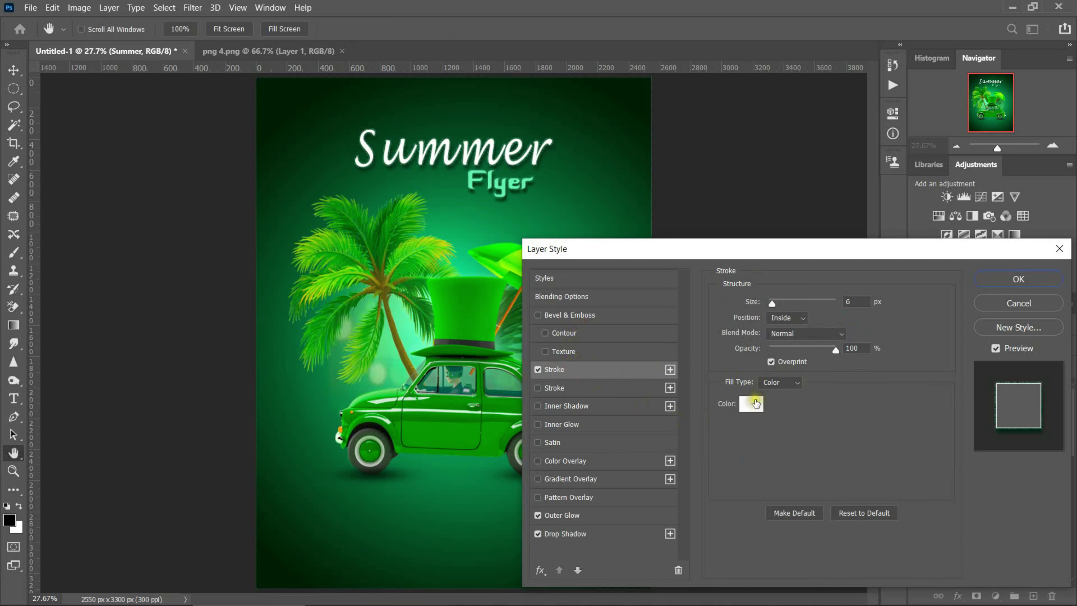
left_click_drag(771, 302, 791, 302)
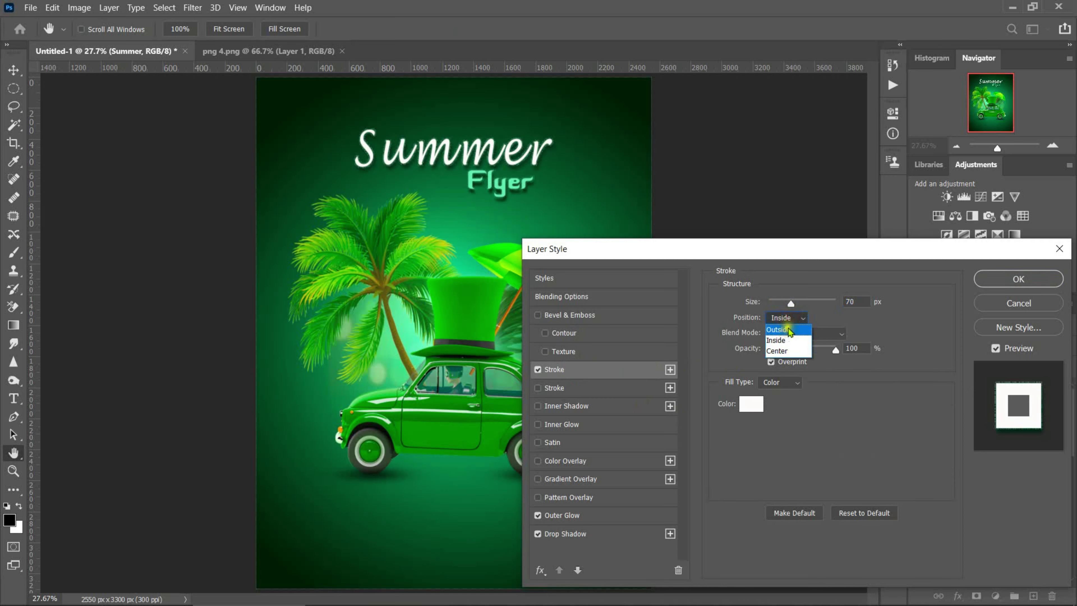
left_click(788, 330)
left_click_drag(789, 302, 775, 302)
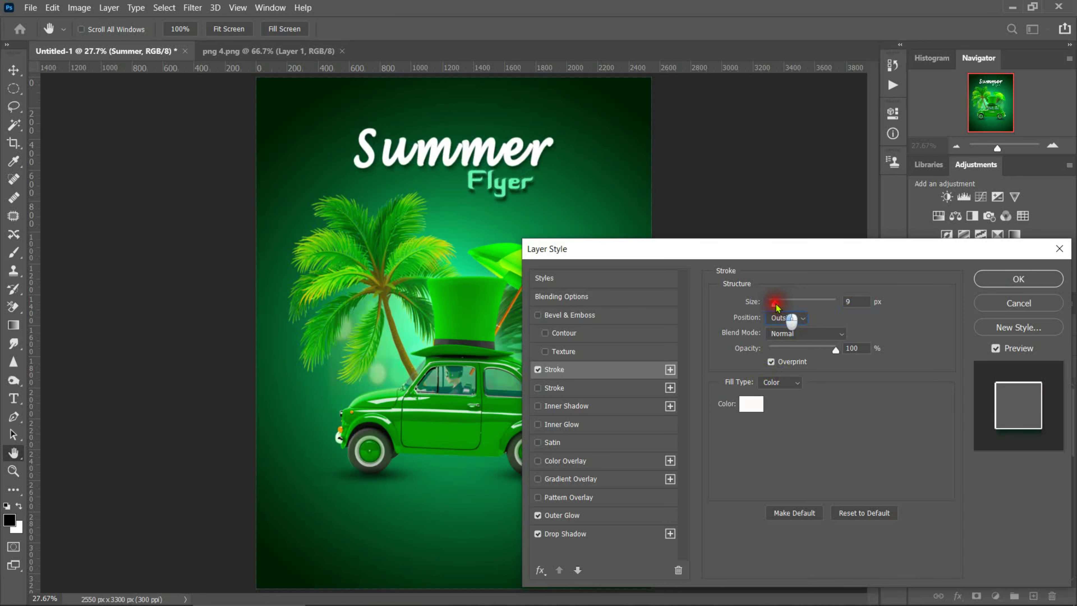
Set the Summer shadow to 76 px size, -154° angle and 23% spread, removing the outer glow.
left_click(587, 531)
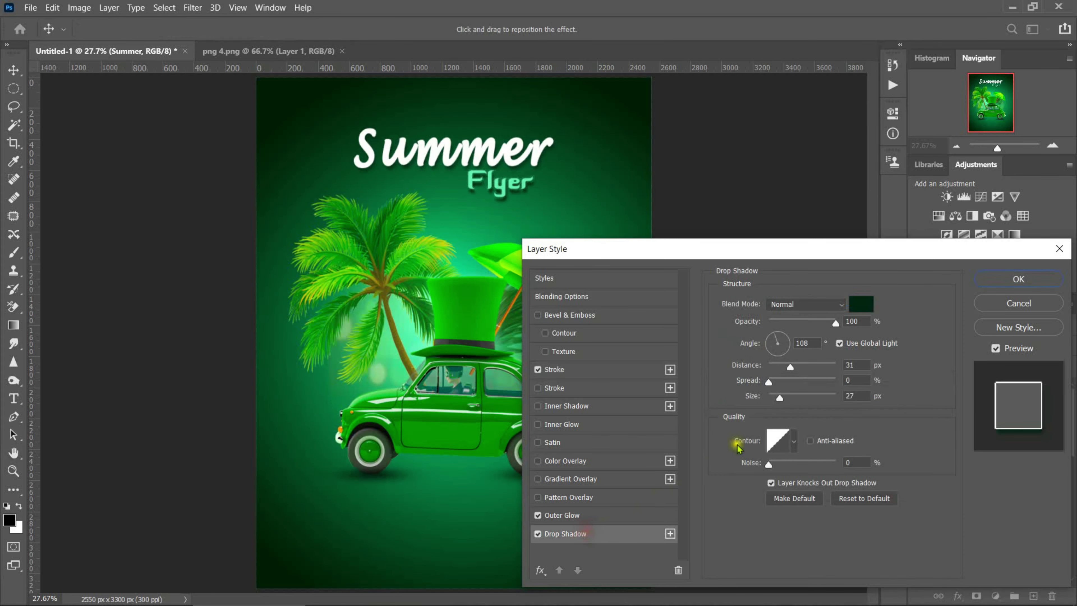
left_click_drag(779, 399, 793, 396)
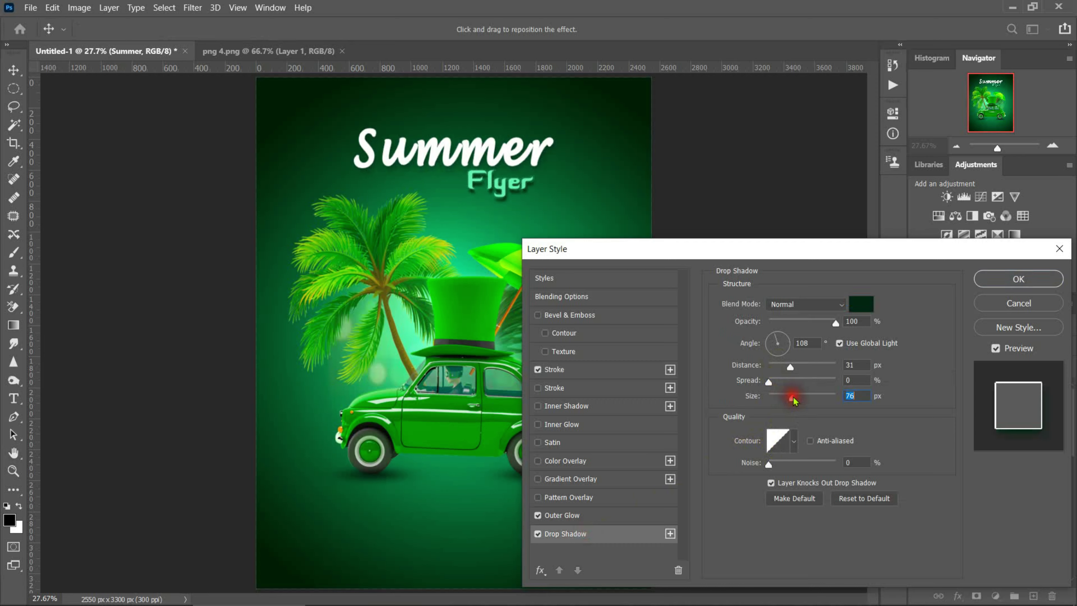
left_click(537, 515)
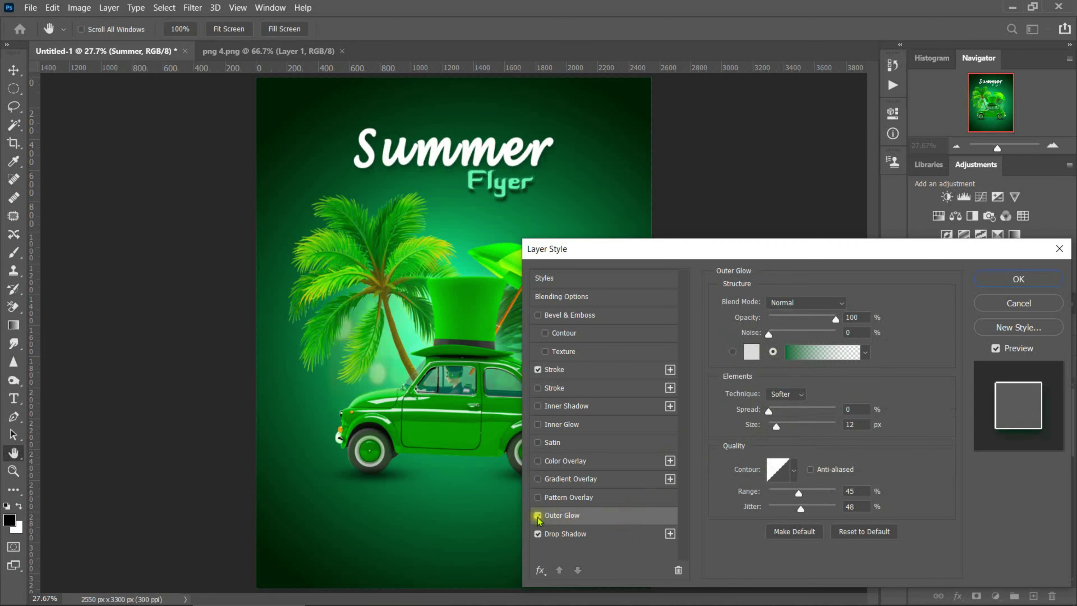
left_click(565, 534)
mouse_move(787, 369)
left_mouse_down()
mouse_move(767, 347)
mouse_move(773, 383)
mouse_move(784, 382)
left_mouse_up()
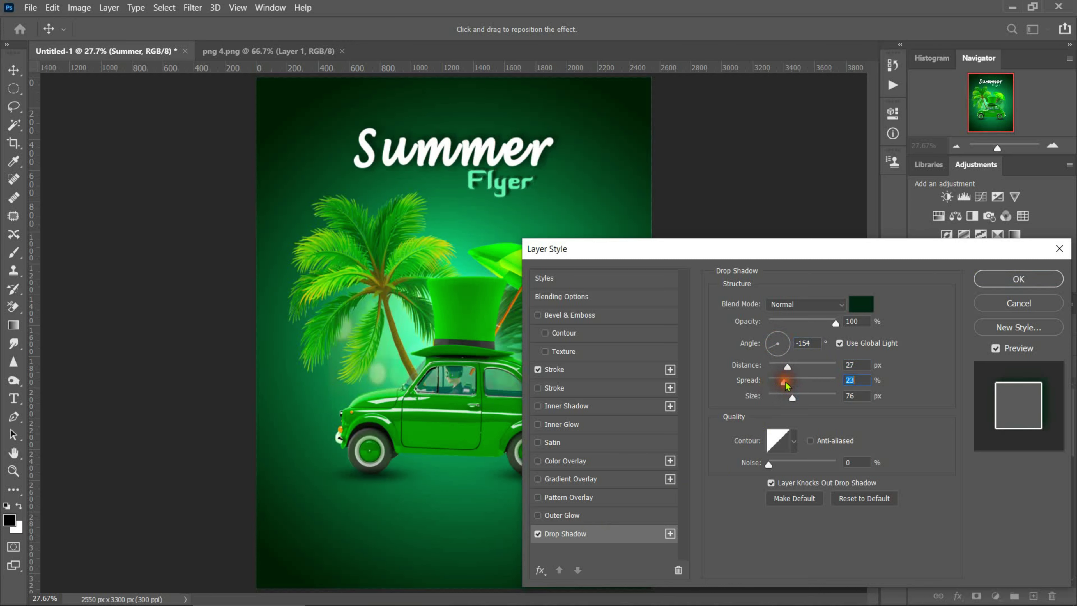
left_click(1018, 278)
key("alt+bracketright")
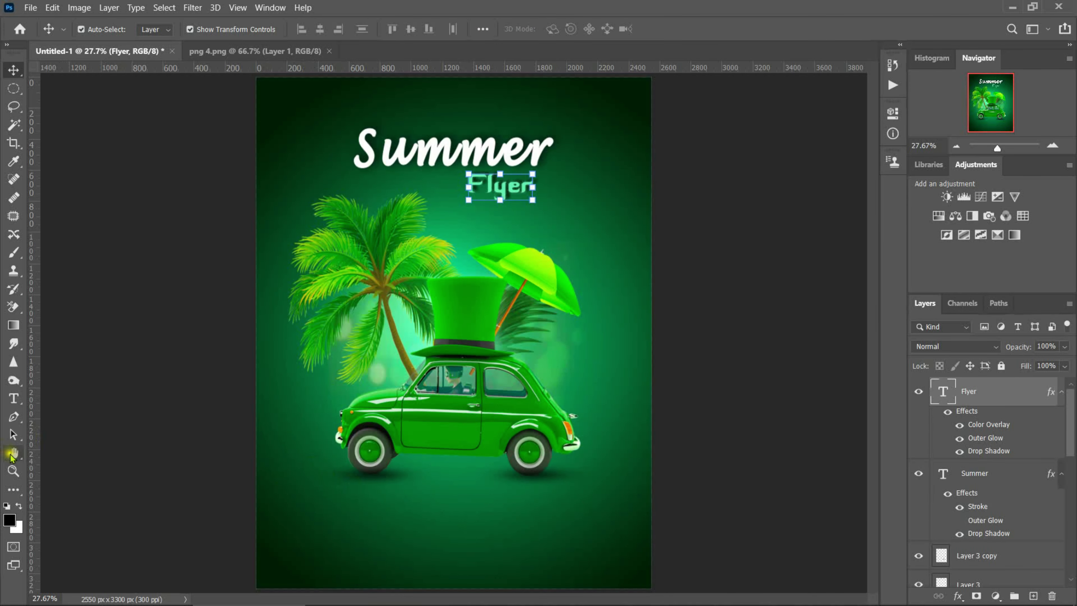
left_click(13, 398)
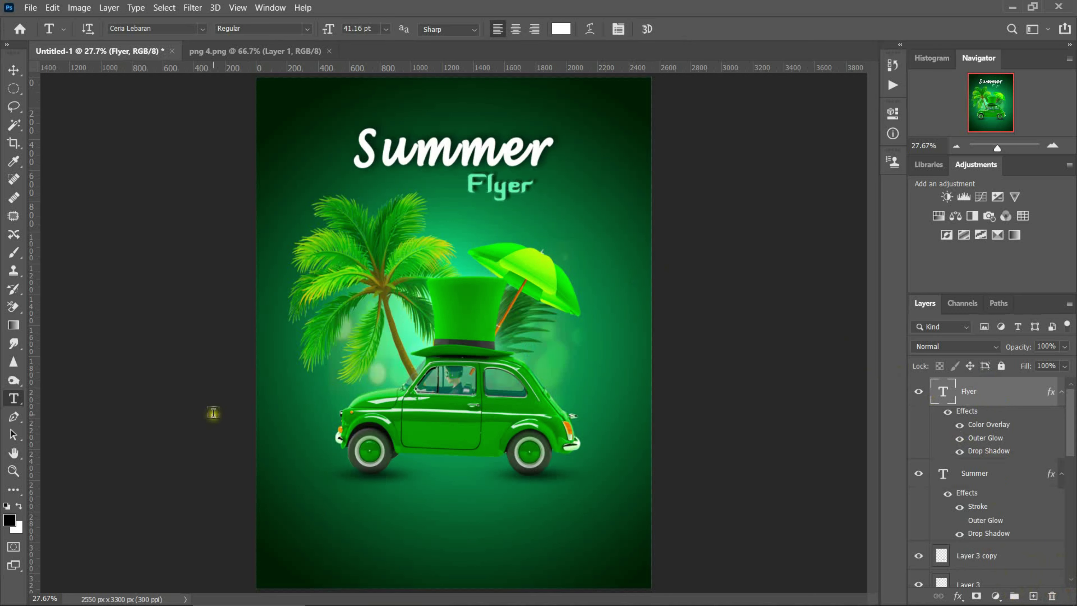
Type 'THIS AUMMER 31 JULY' below the car and set it to 30 pt.
left_click(315, 502)
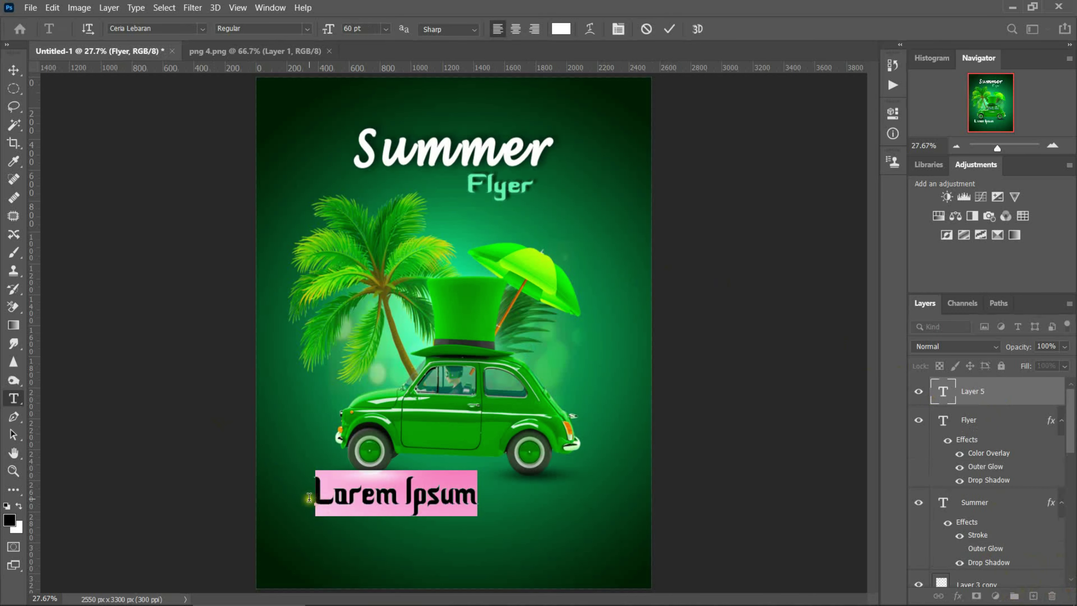
type("THIS")
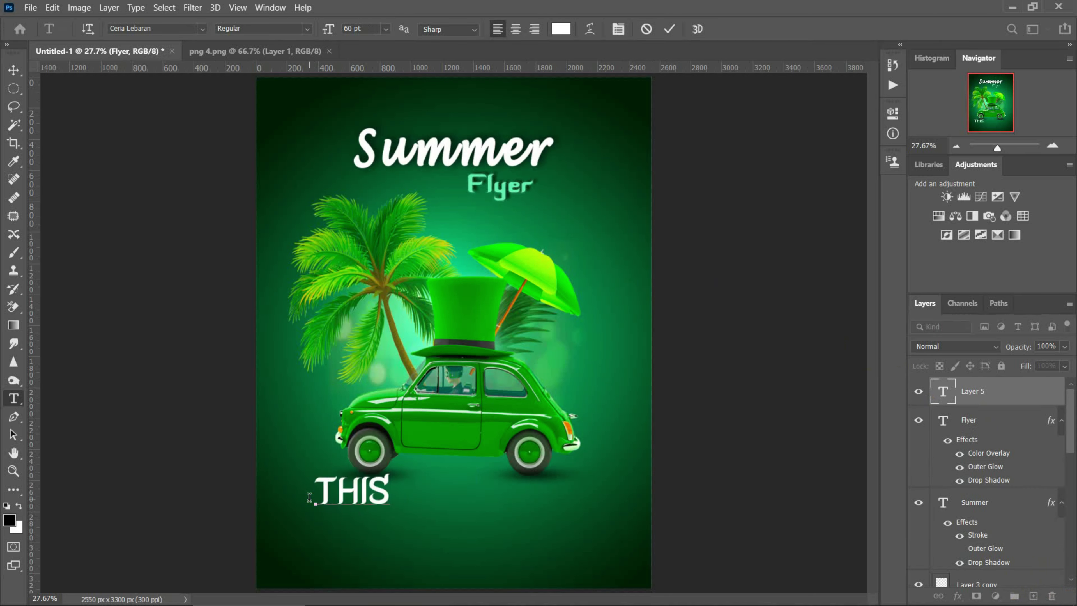
type(" AUMMER ")
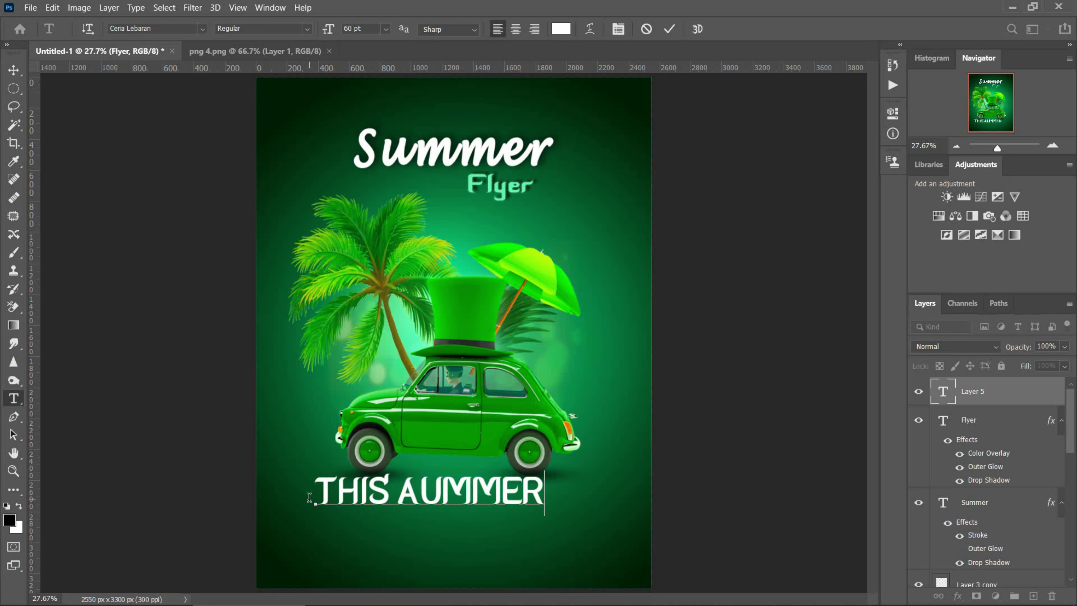
type("31 J")
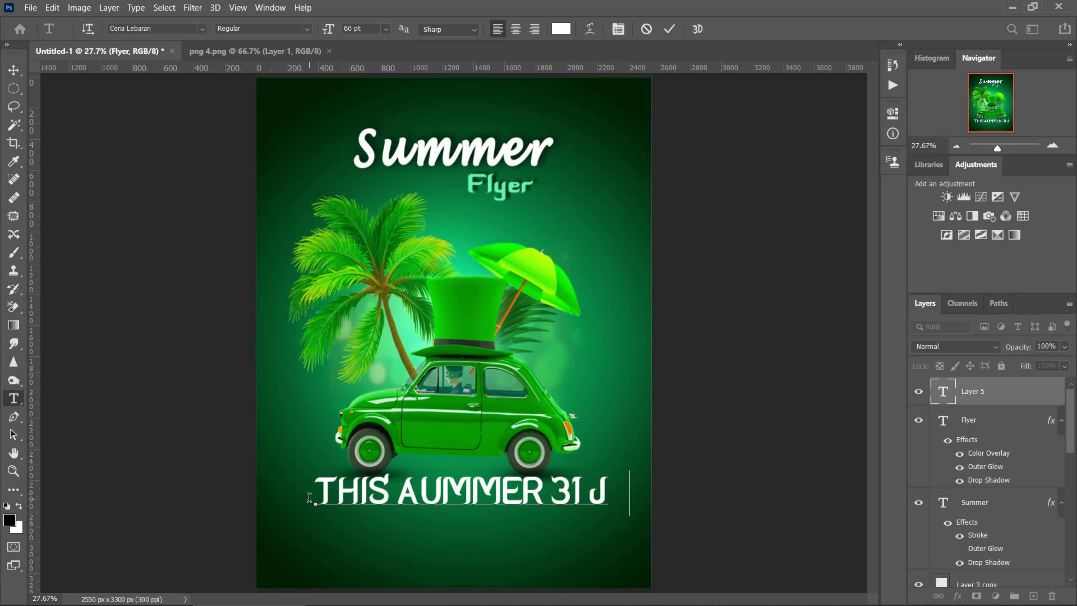
type("ULY")
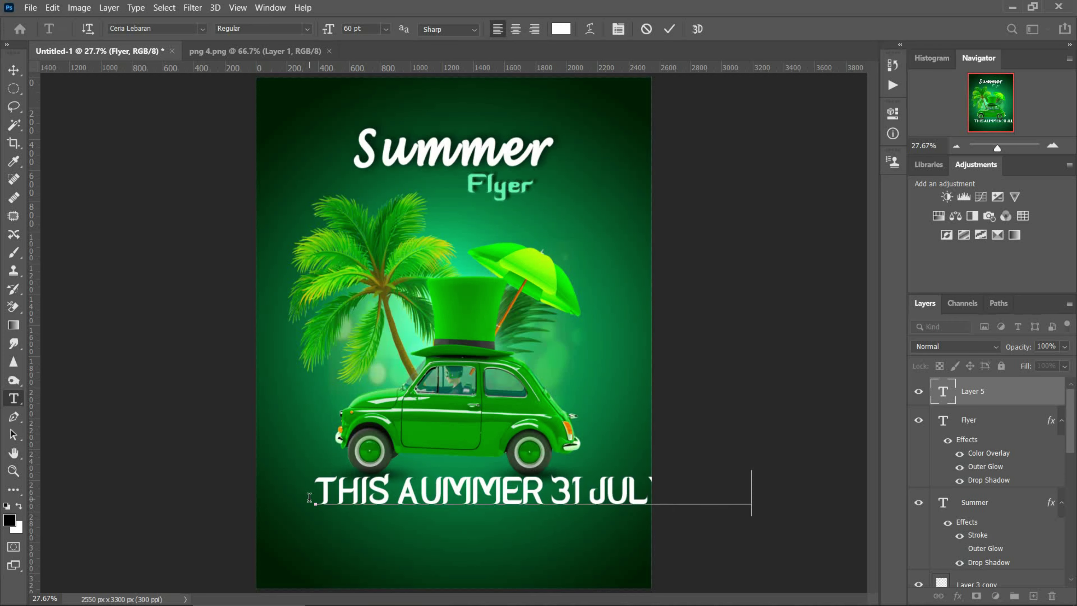
key("ctrl+a")
left_click(385, 28)
left_click(371, 167)
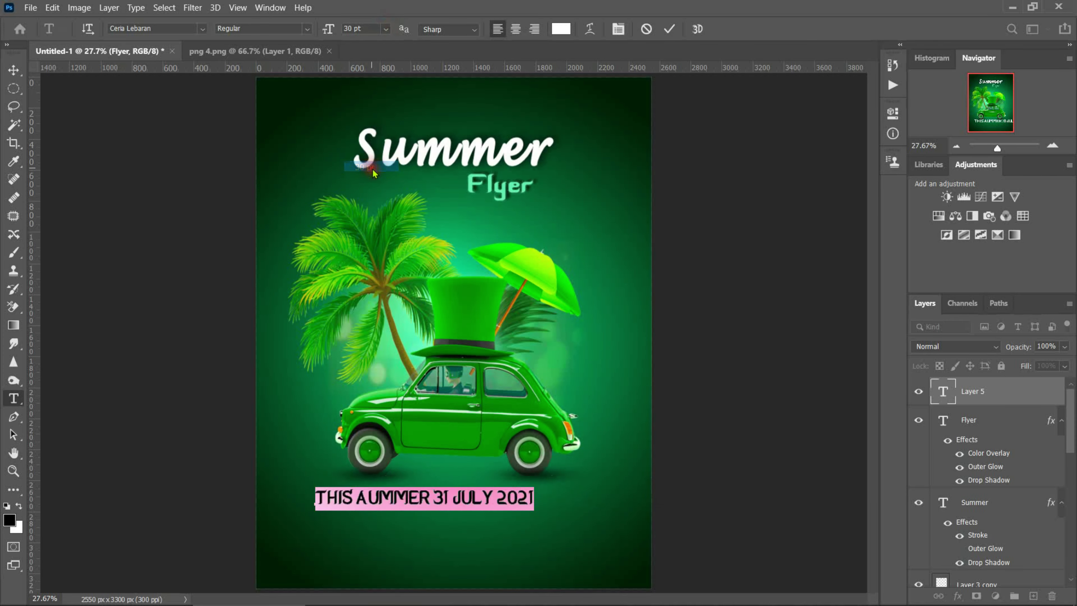
Try the date line at 48 pt, then return it to 30 pt and reposition it.
left_click(386, 28)
left_click(375, 187)
left_click_drag(507, 547, 475, 544)
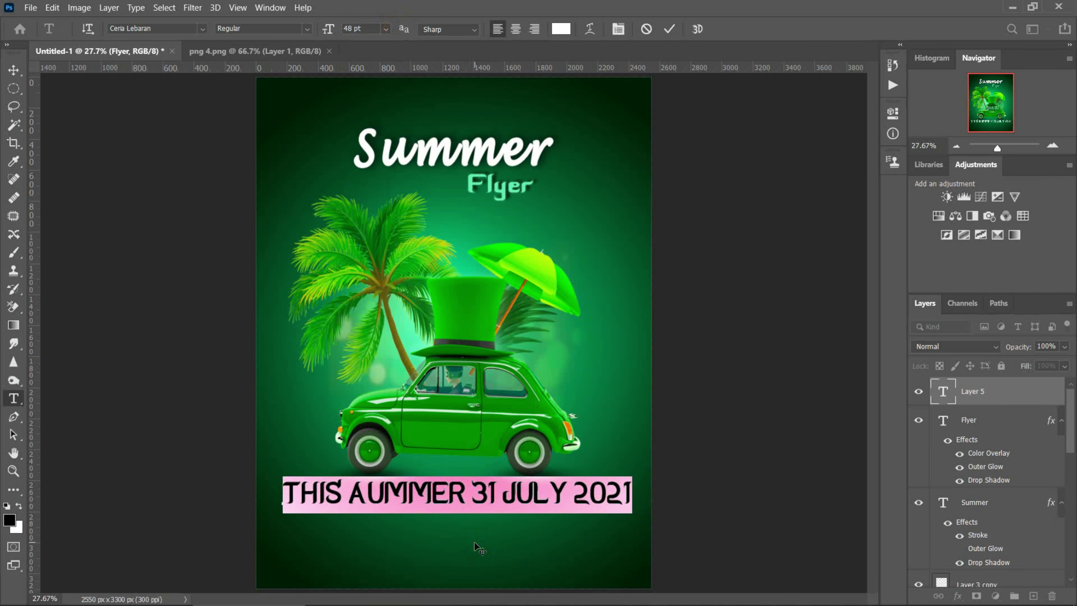
left_click(385, 28)
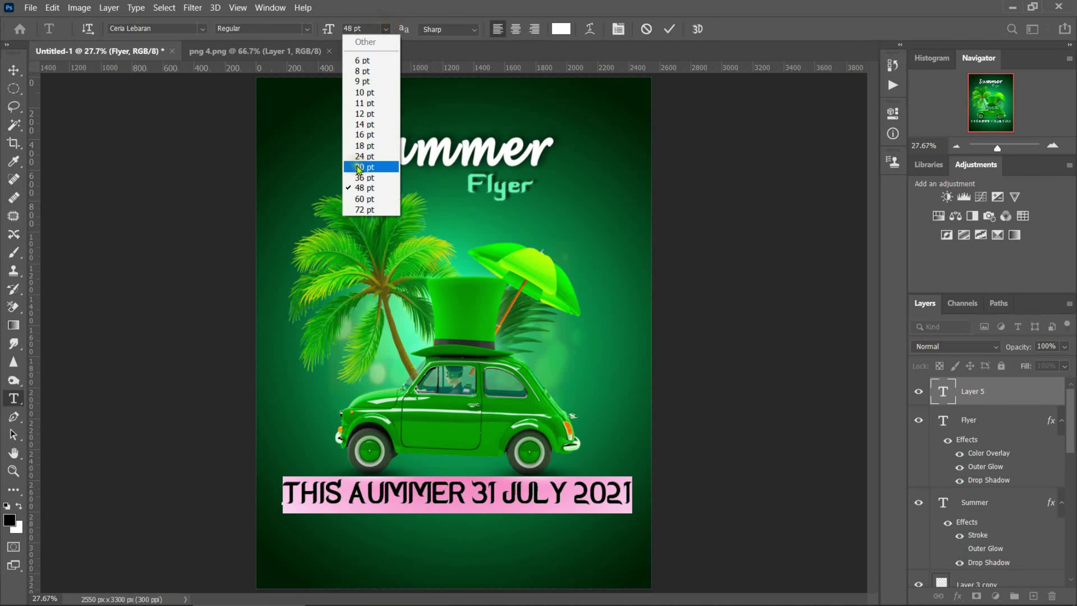
left_click(370, 167)
left_click_drag(464, 551, 512, 550)
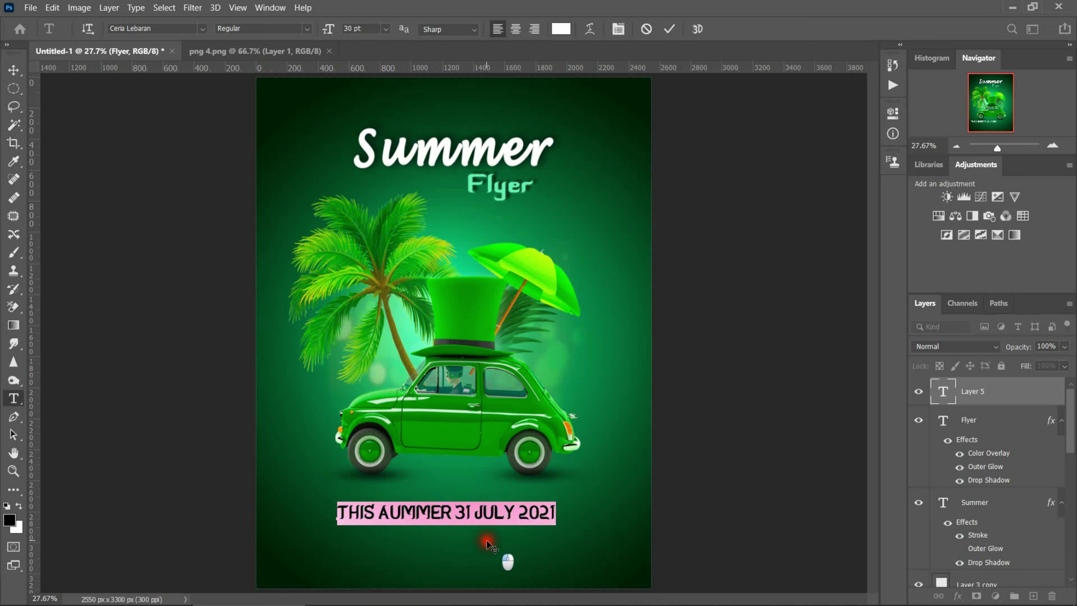
Apply Arial Rounded MT Bold to the date and correct AUMMER to SUMMER.
left_click(202, 28)
left_click(312, 375)
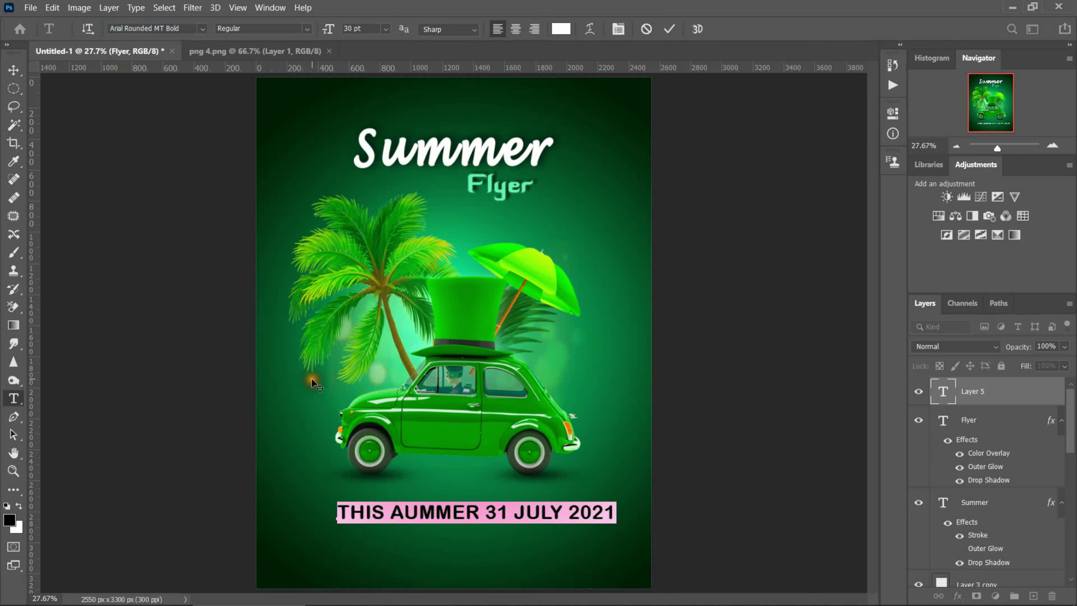
double_click(402, 511)
left_click(403, 511)
key("BackSpace")
type("S")
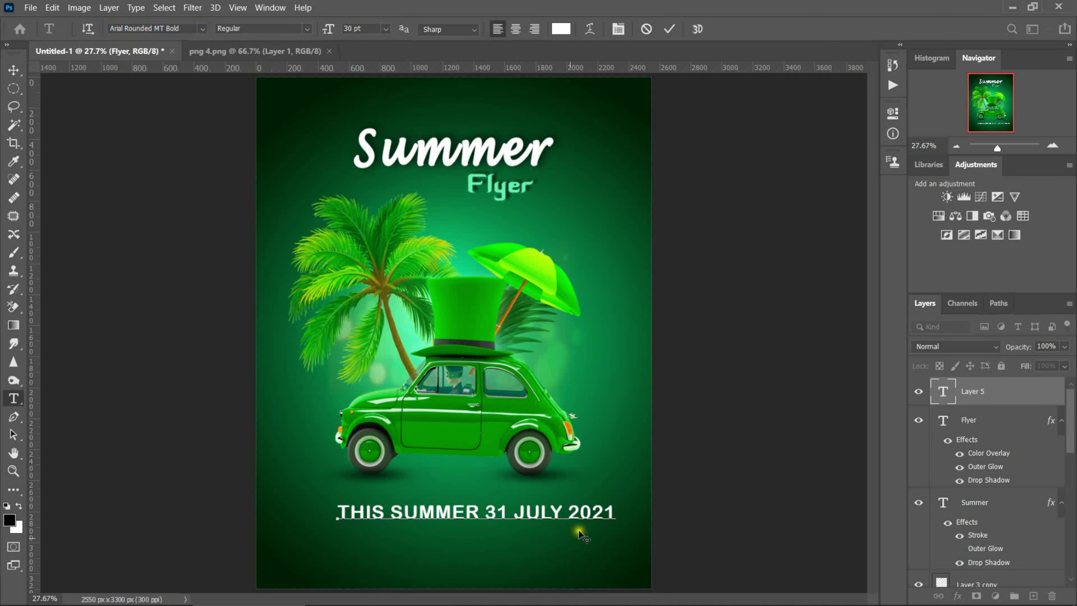
Nudge the date line slightly left and down and commit the text.
mouse_move(501, 548)
left_mouse_down()
mouse_move(484, 554)
mouse_move(461, 523)
left_mouse_up()
left_click(669, 29)
left_click(14, 70)
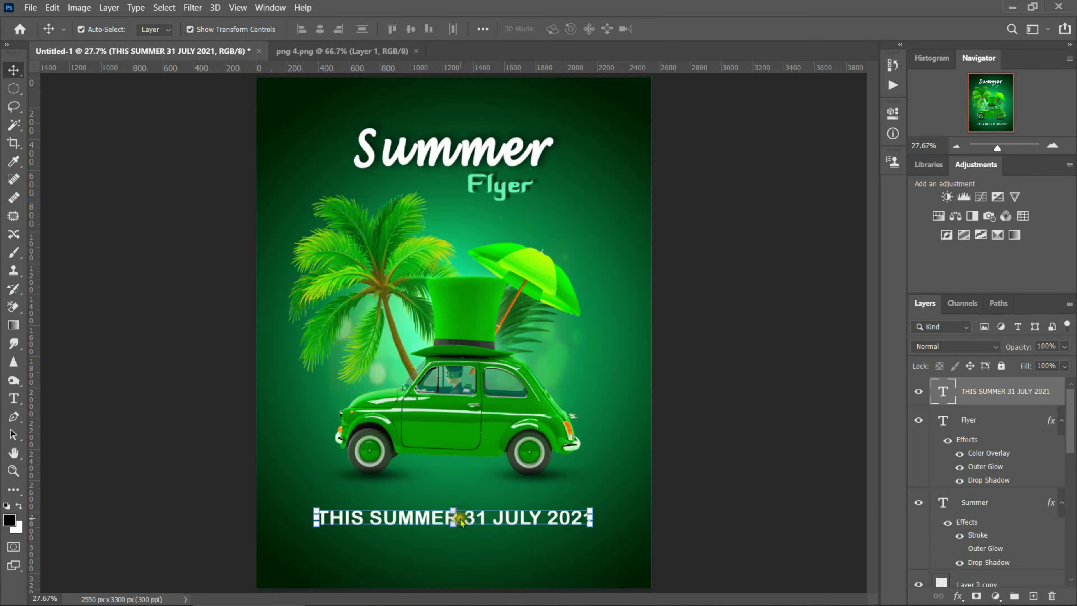
Add a 'SUNDAY-9 PM' text line below the date.
left_click(13, 470)
scroll(512, 498, "up", 2)
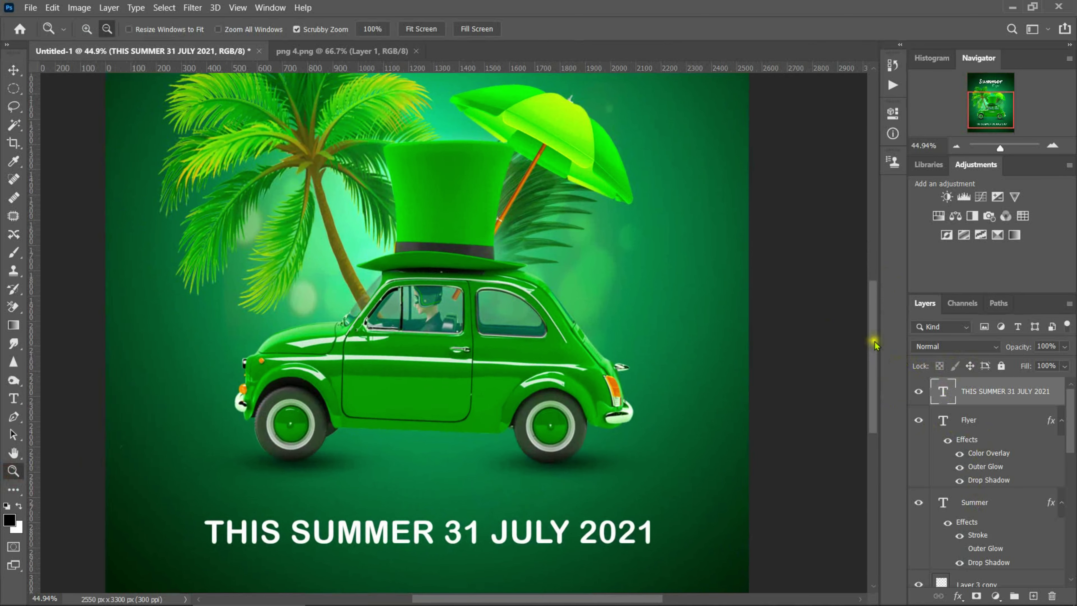
scroll(424, 382, "down", 3)
scroll(235, 312, "up", 1)
left_click(13, 398)
left_click(270, 399)
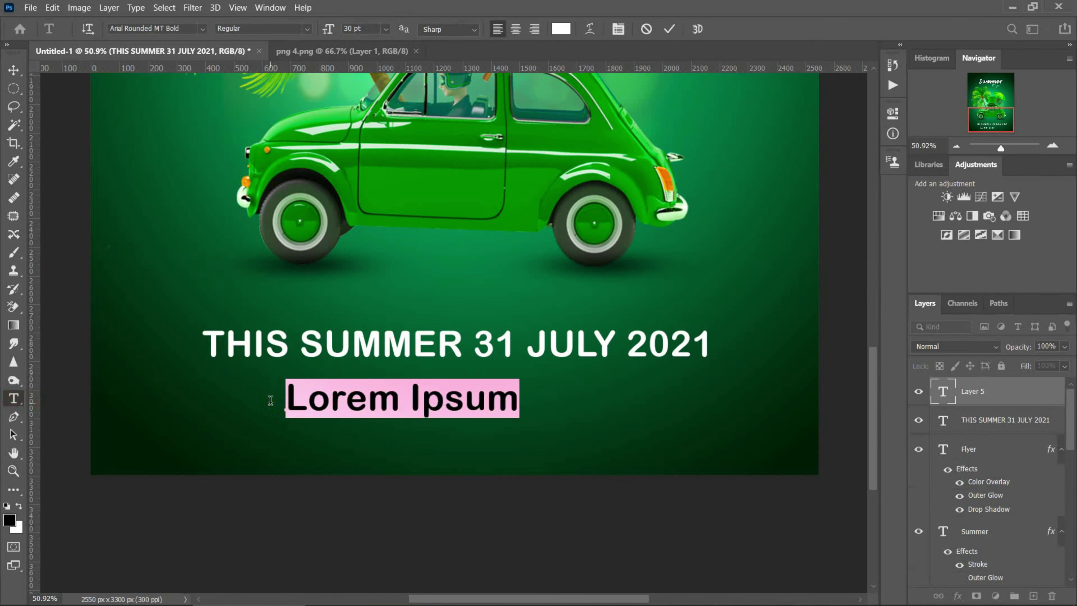
type("SUNDAY-")
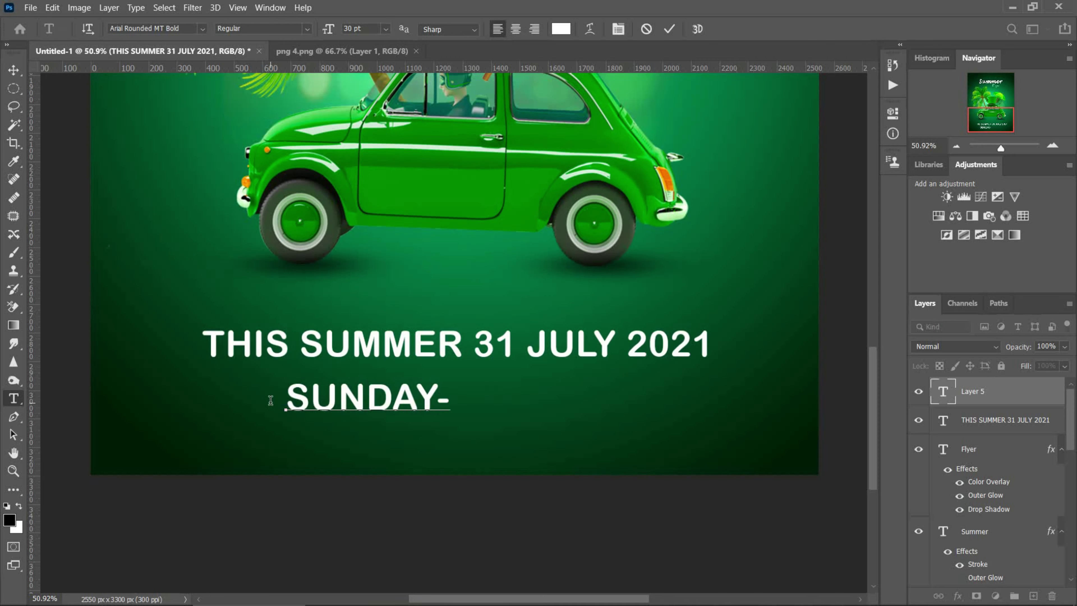
type("9 PM")
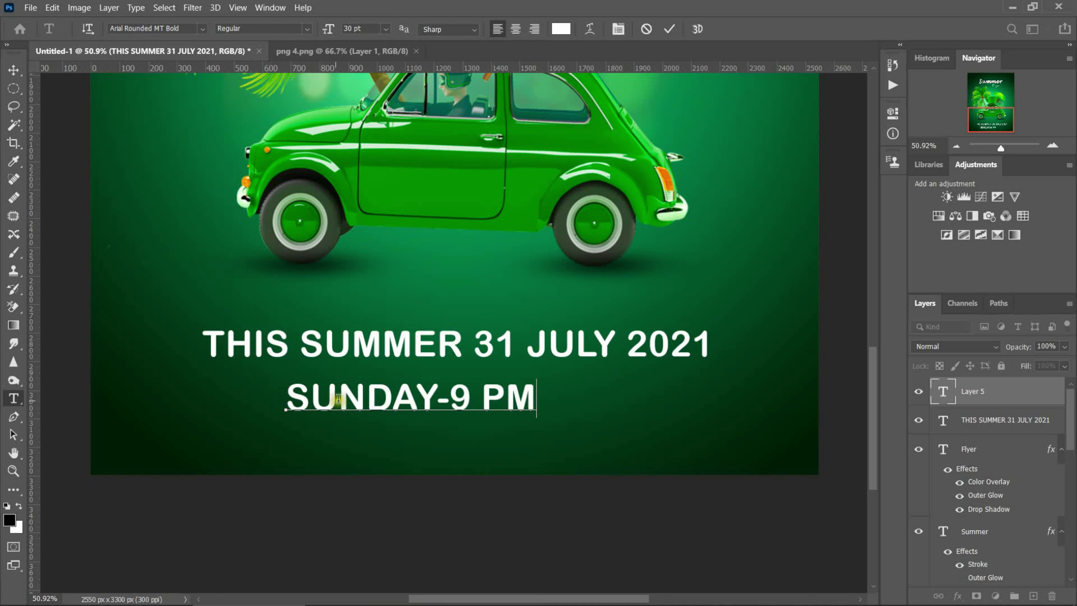
Set SUNDAY-9 PM to 16 pt and centre it under the date line.
left_click_drag(464, 438, 484, 425)
left_click_drag(562, 386, 307, 388)
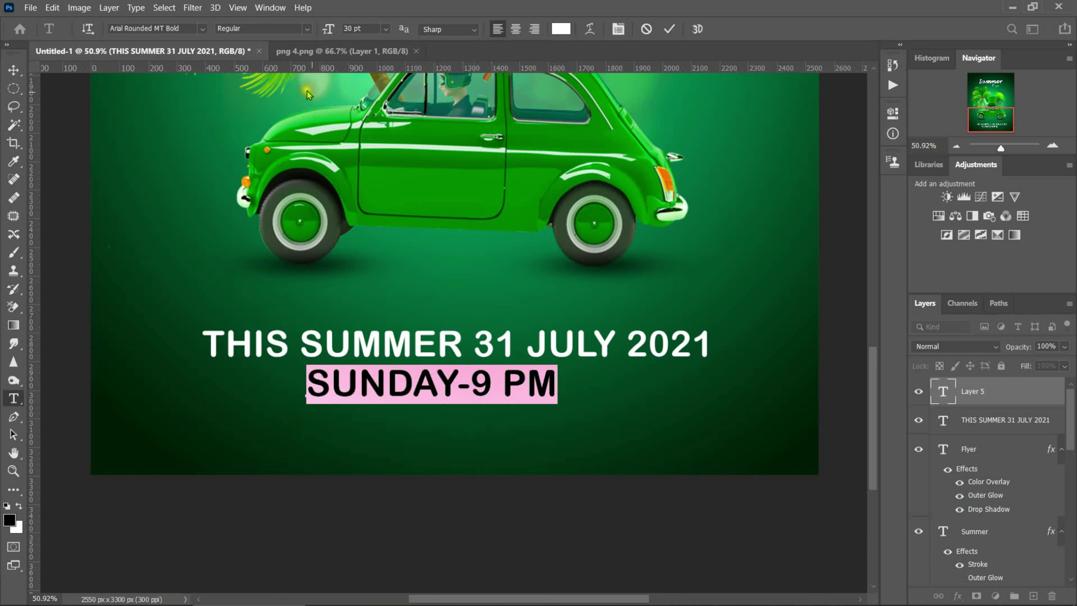
left_click(385, 28)
left_click(372, 145)
mouse_move(461, 391)
left_mouse_down()
mouse_move(540, 387)
mouse_move(527, 375)
mouse_move(470, 380)
left_mouse_up()
Commit the time text and confirm a Free Transform on it.
key("ctrl+Return")
key("ctrl+t")
left_click(694, 29)
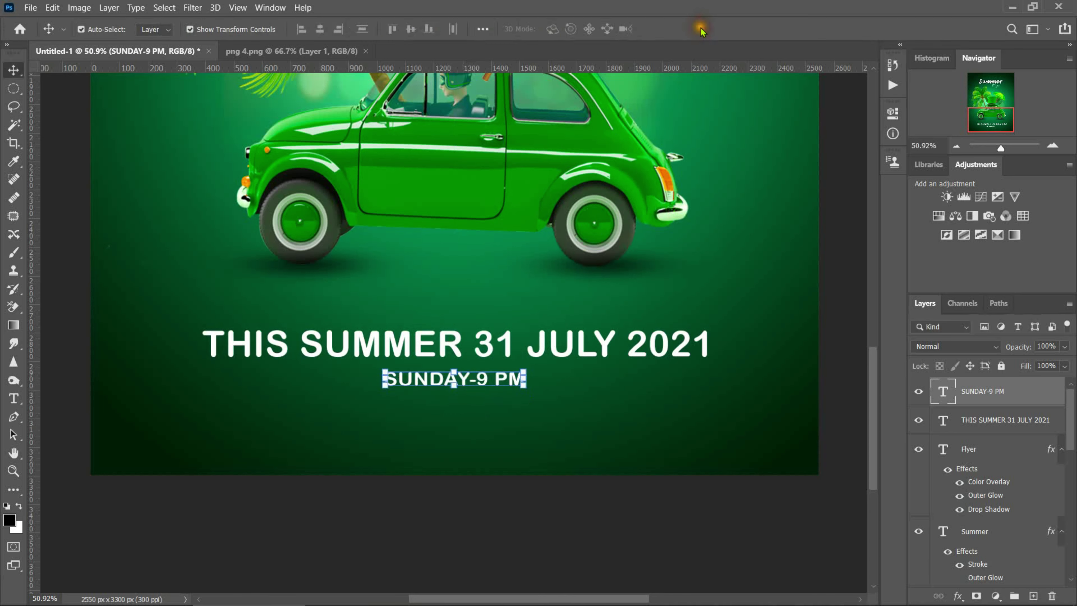
left_click(13, 398)
Paste the Lorem ipsum body text as a new 6 pt text layer below the time.
left_click(169, 456)
right_click(168, 443)
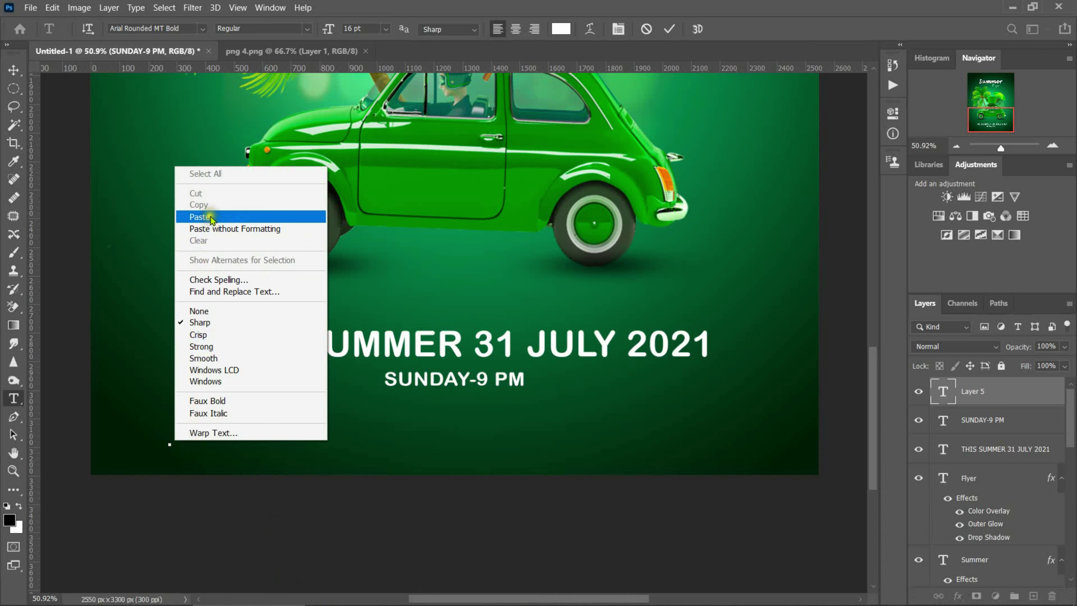
left_click(210, 217)
mouse_move(156, 433)
left_mouse_down()
mouse_move(611, 502)
mouse_move(513, 477)
left_mouse_up()
left_click(384, 29)
left_click(360, 42)
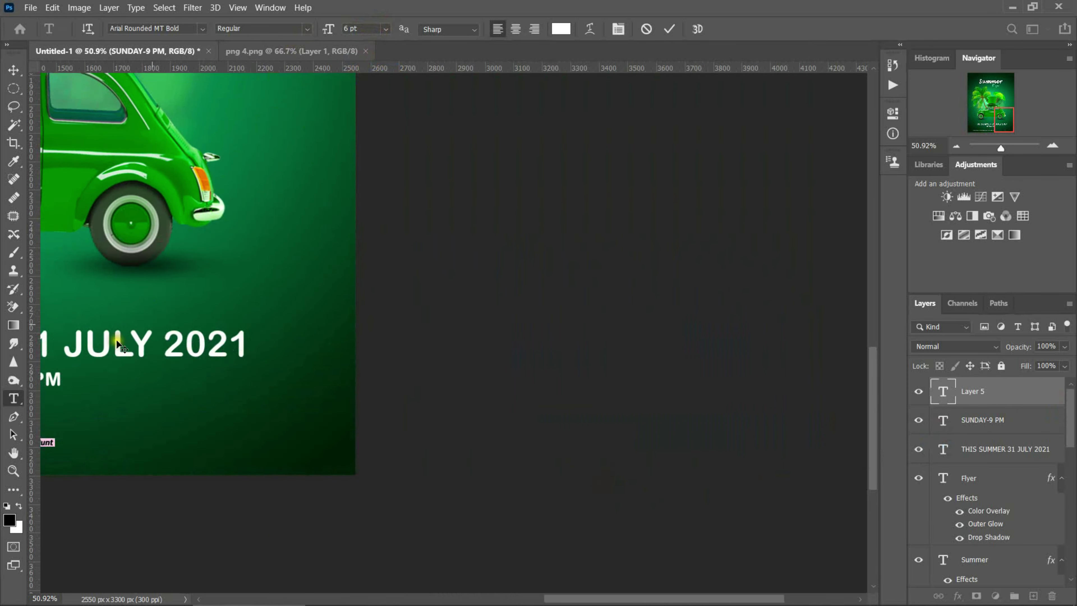
Change the body text to 9 pt, move it up under the time, and commit.
left_click_drag(596, 598, 420, 598)
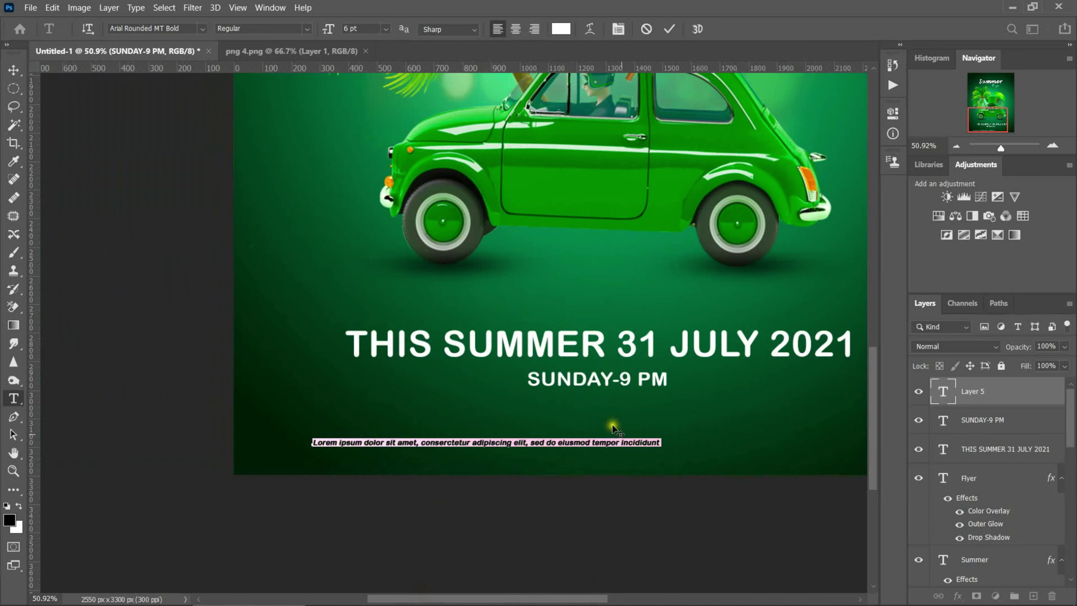
left_click(385, 29)
left_click(373, 83)
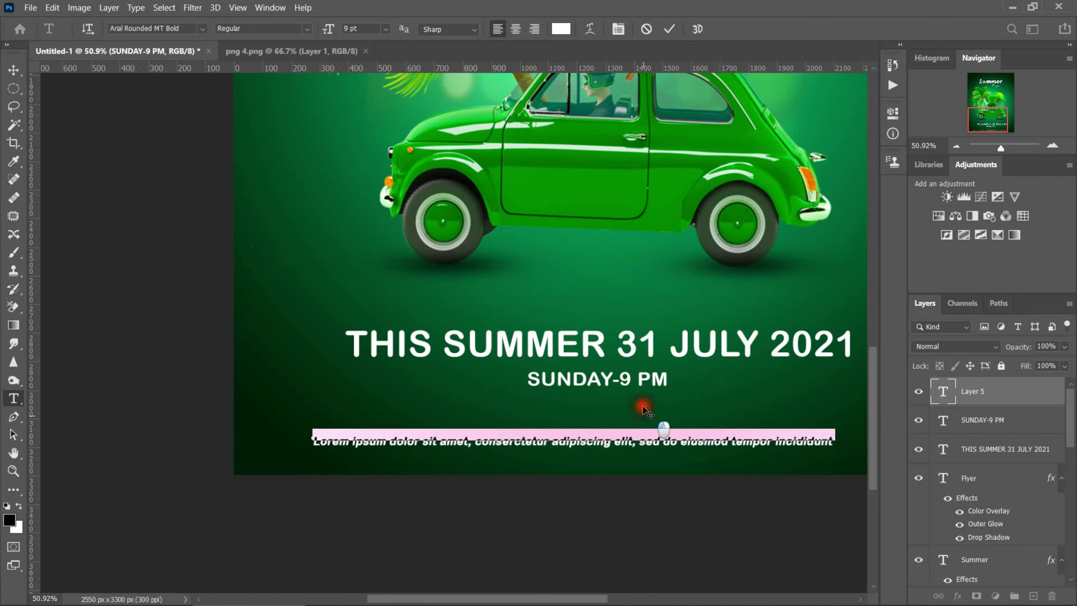
left_click_drag(640, 403, 642, 377)
left_click(669, 29)
Fit the flyer on screen, zoom into the lower text, and centre the Lorem line under SUNDAY-9 PM.
key("z")
right_click(575, 337)
left_click(576, 340)
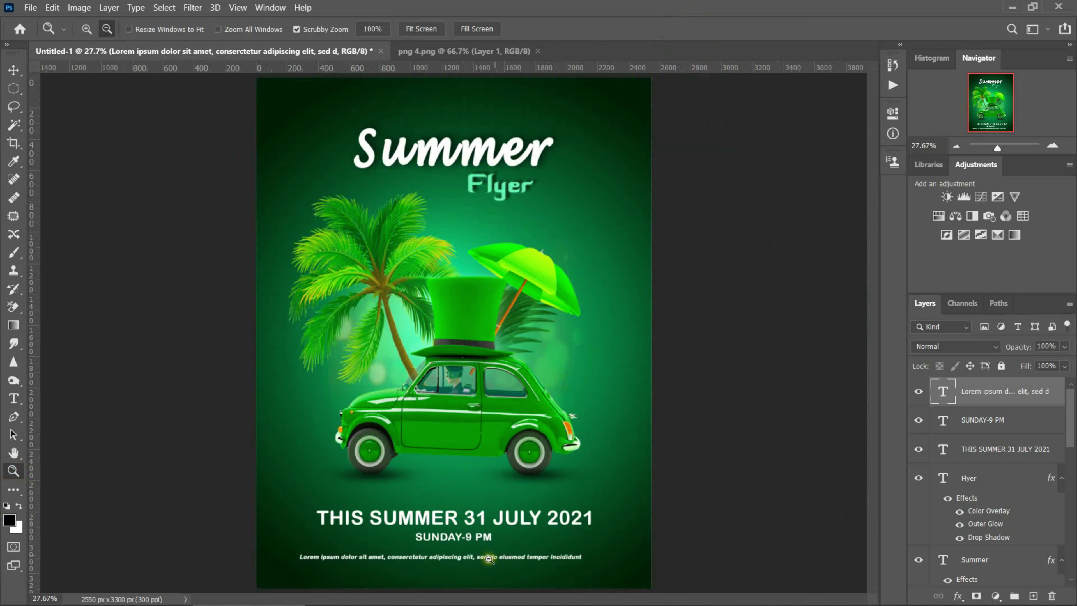
left_click(512, 540)
left_click(493, 156, "alt")
scroll(883, 461, "down", 3)
key("v")
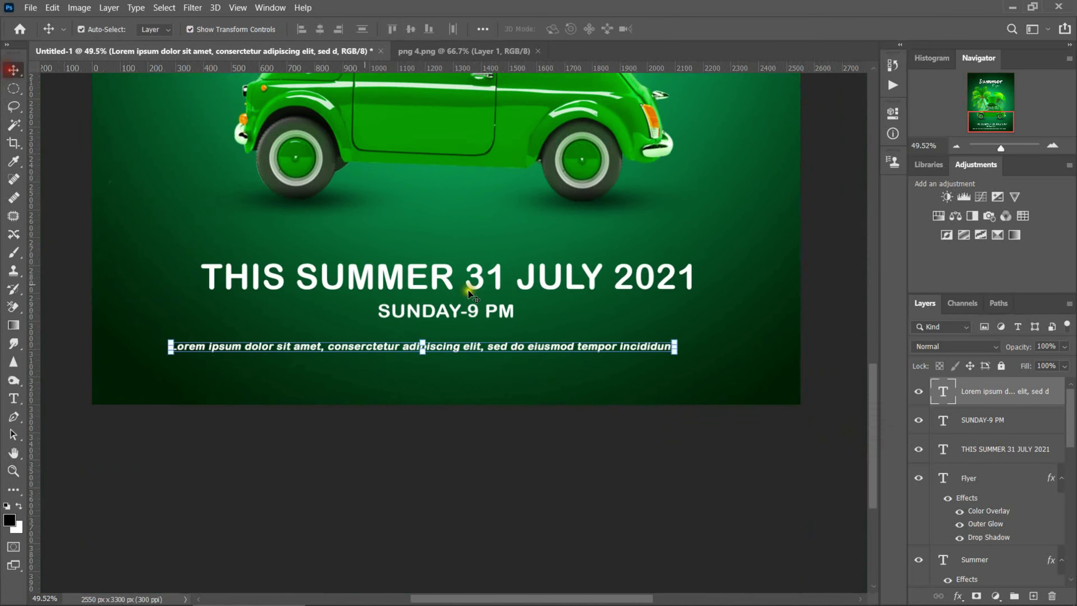
left_click_drag(494, 347, 506, 347)
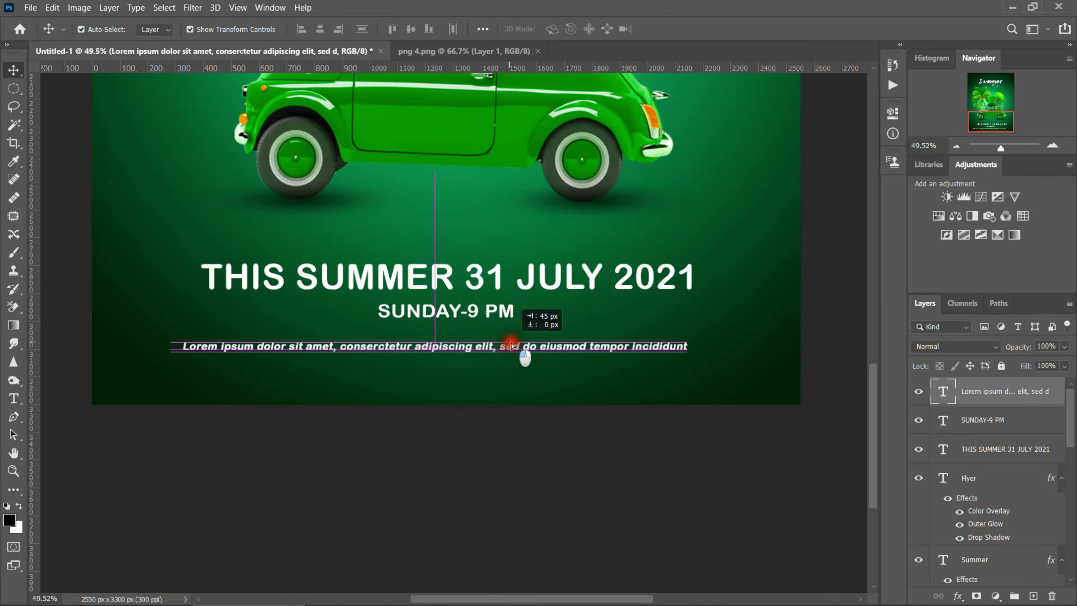
Start a second body text line below the Lorem line for pasting.
key("t")
left_click(156, 371)
right_click(156, 371)
Paste the Ut labore line, enlarge it to about 110% and centre it under Lorem.
left_click(169, 144)
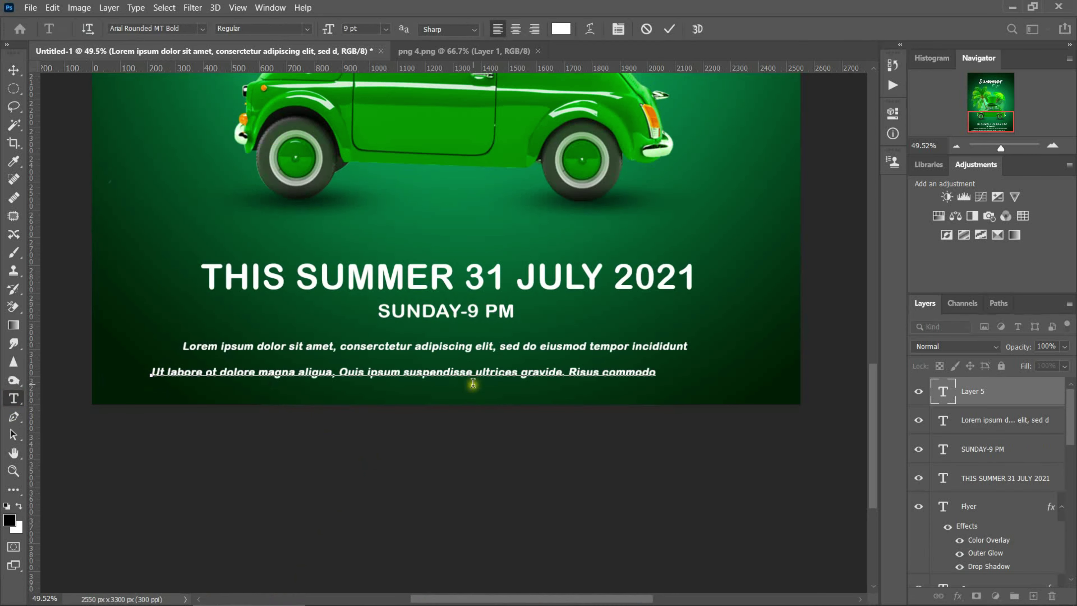
left_click_drag(562, 378, 606, 366)
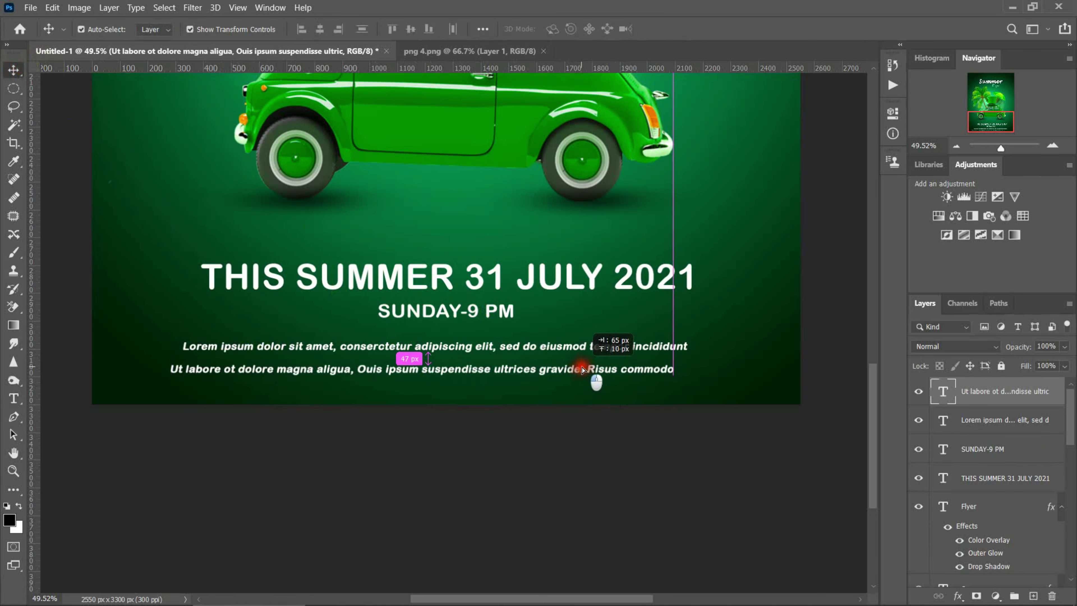
left_click_drag(573, 366, 558, 373)
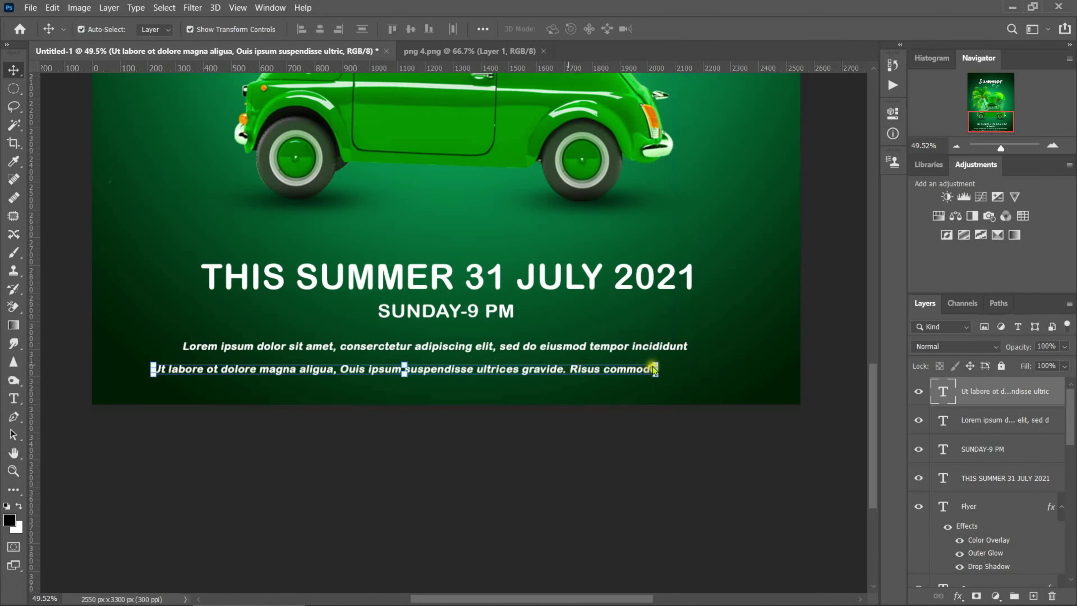
left_click_drag(658, 367, 705, 366)
left_click_drag(506, 366, 512, 368)
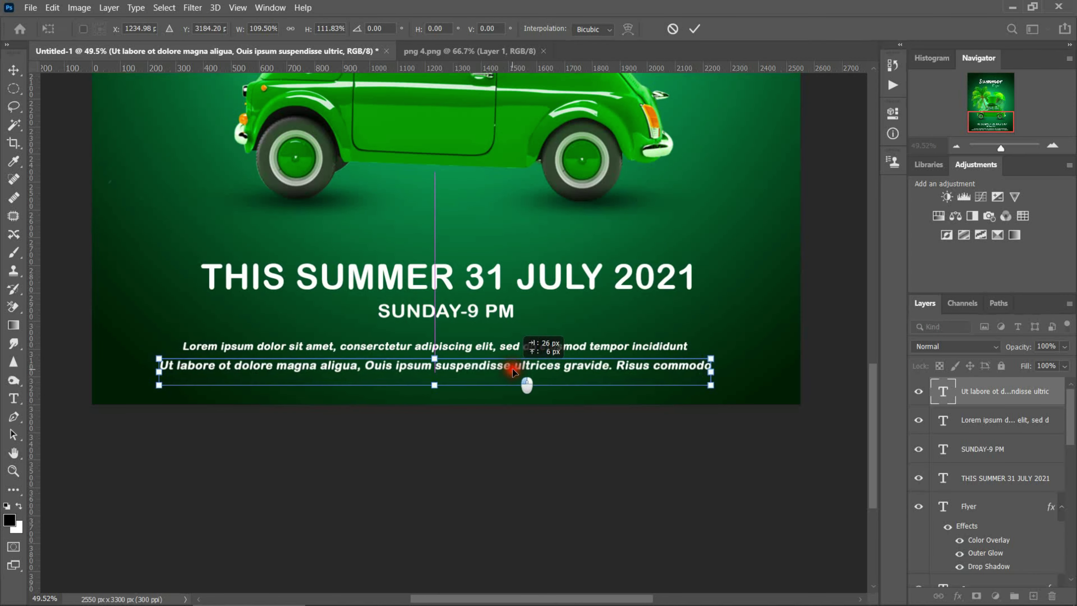
left_click(694, 28)
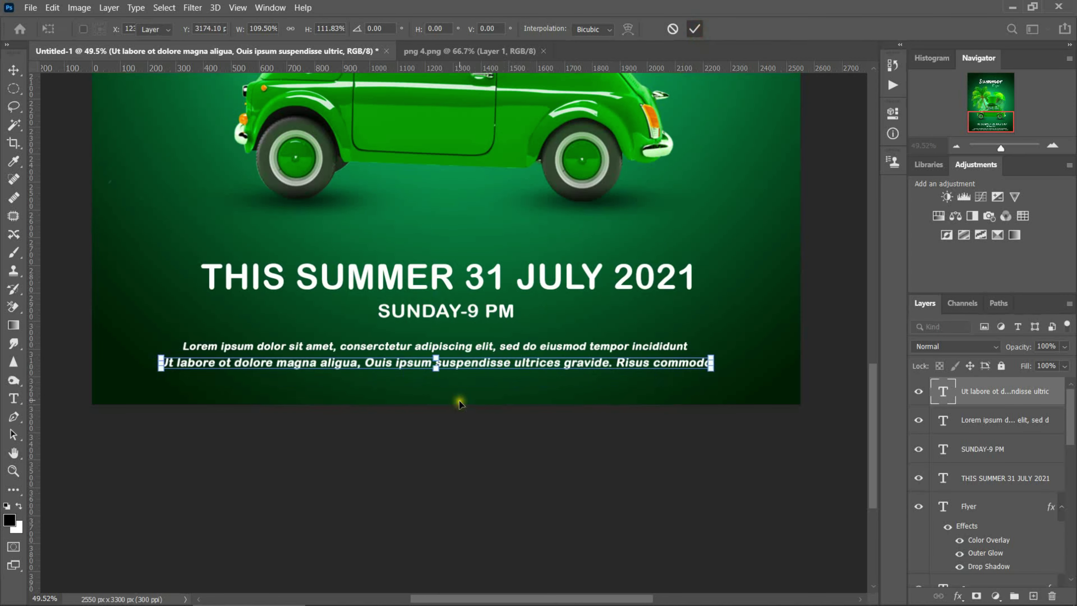
Paste the Viverra line without formatting below Ut labore and commit it.
key("t")
left_click(202, 379)
right_click(202, 379)
left_click(263, 172)
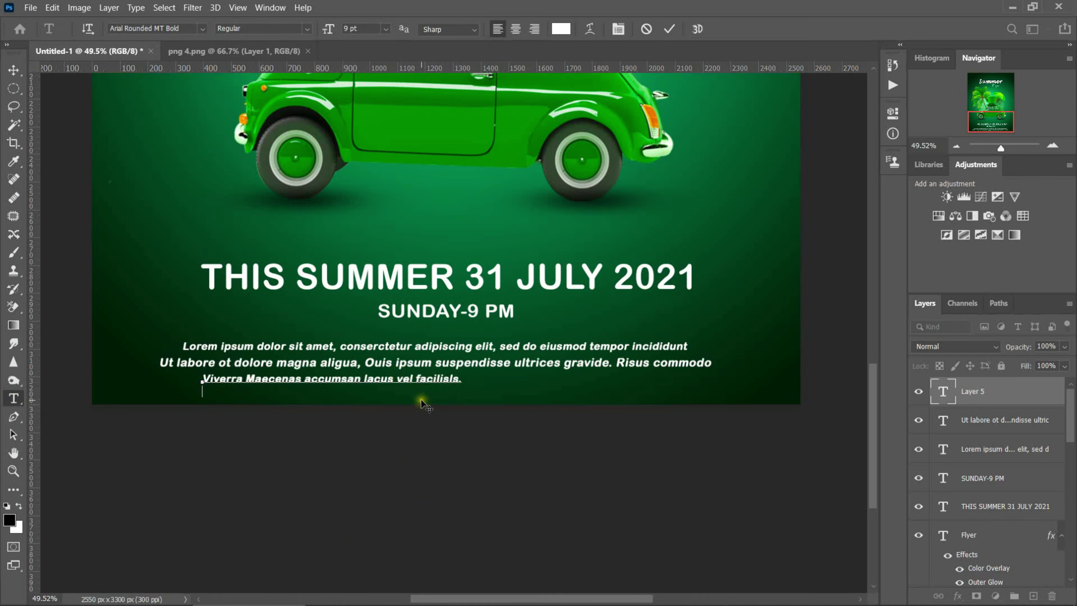
left_click_drag(420, 399, 522, 398)
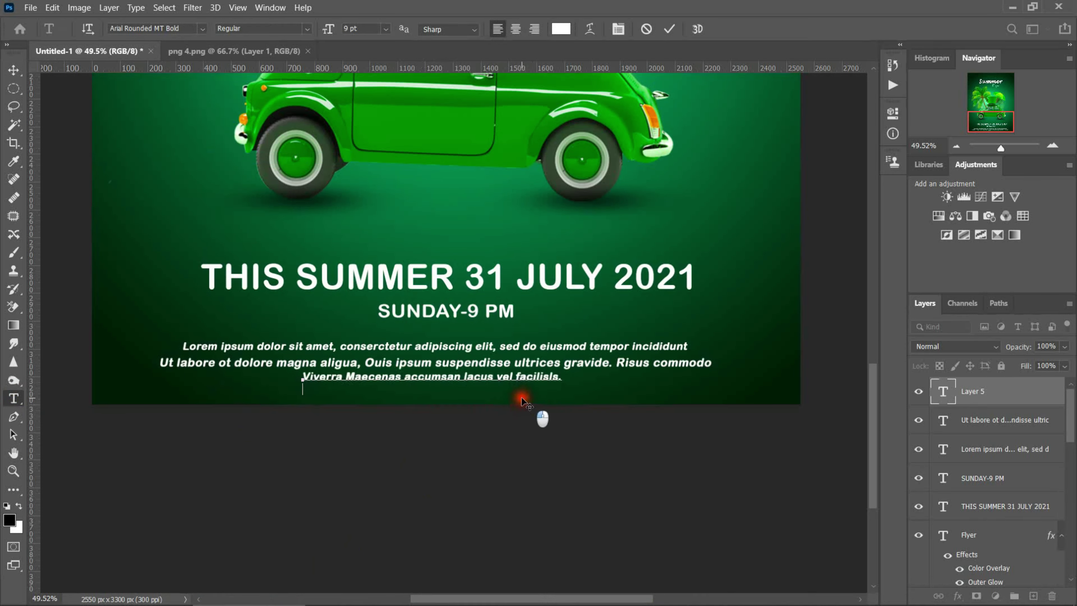
left_click(669, 28)
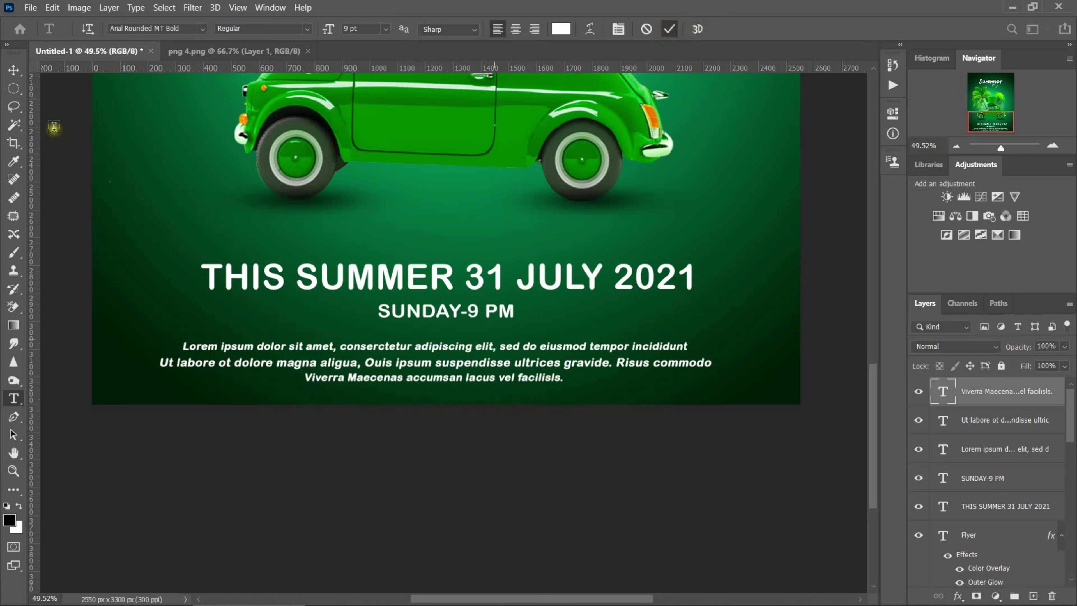
Enlarge the Viverra line to about 114% and centre it beneath Ut labore.
left_click(12, 70)
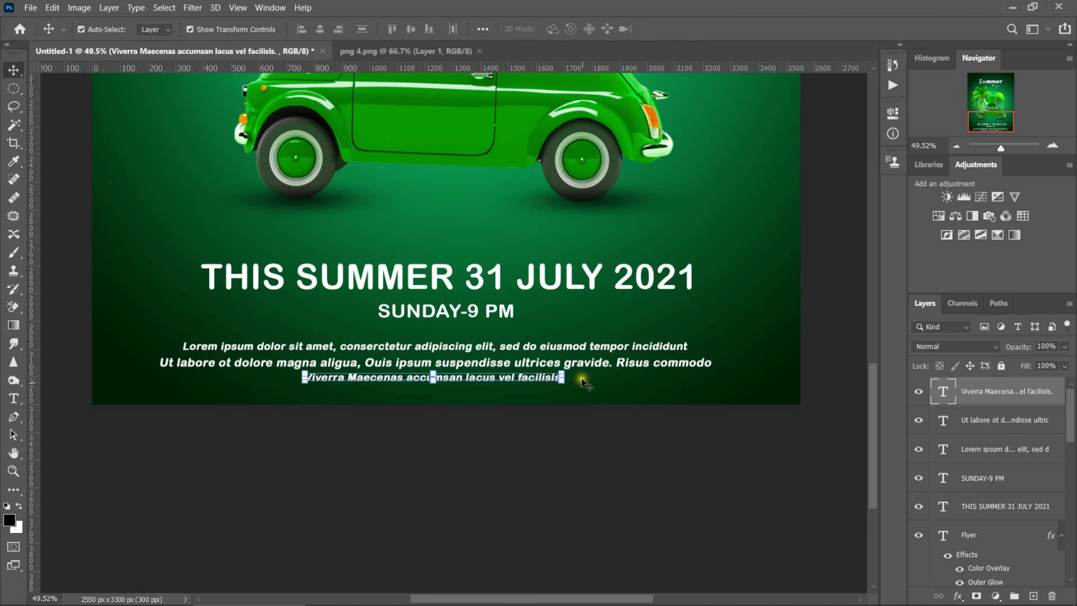
left_click_drag(564, 376, 600, 373)
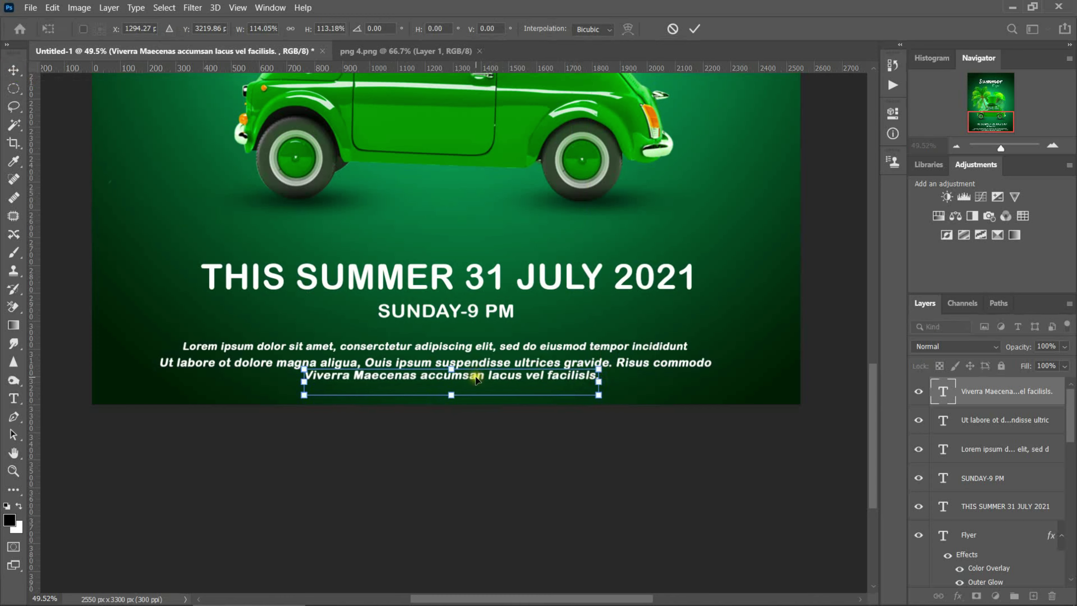
mouse_move(463, 375)
left_mouse_down()
mouse_move(469, 384)
mouse_move(458, 378)
left_mouse_up()
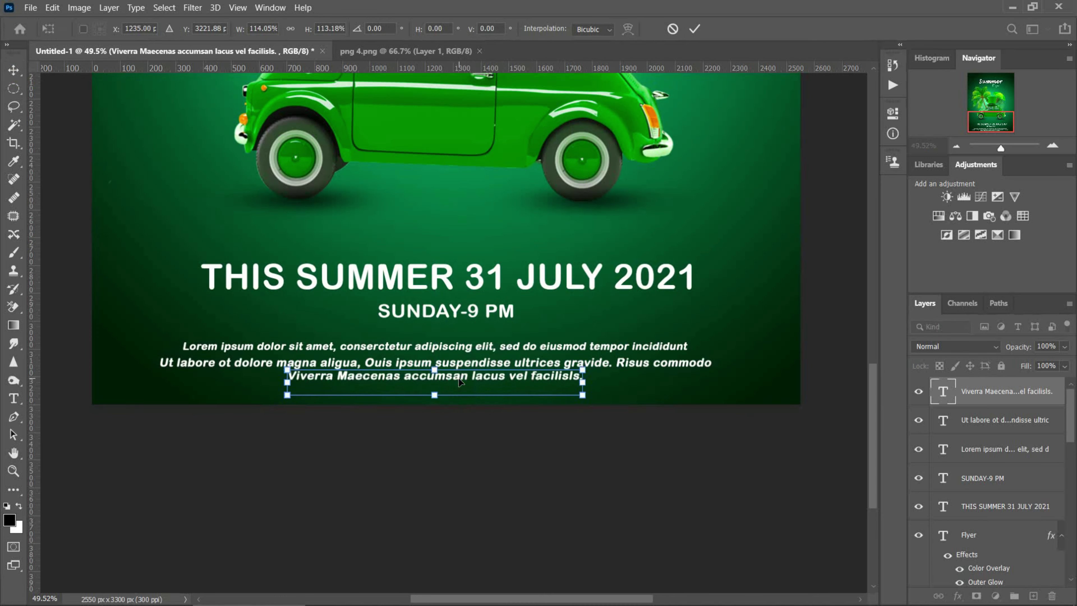
left_click(695, 36)
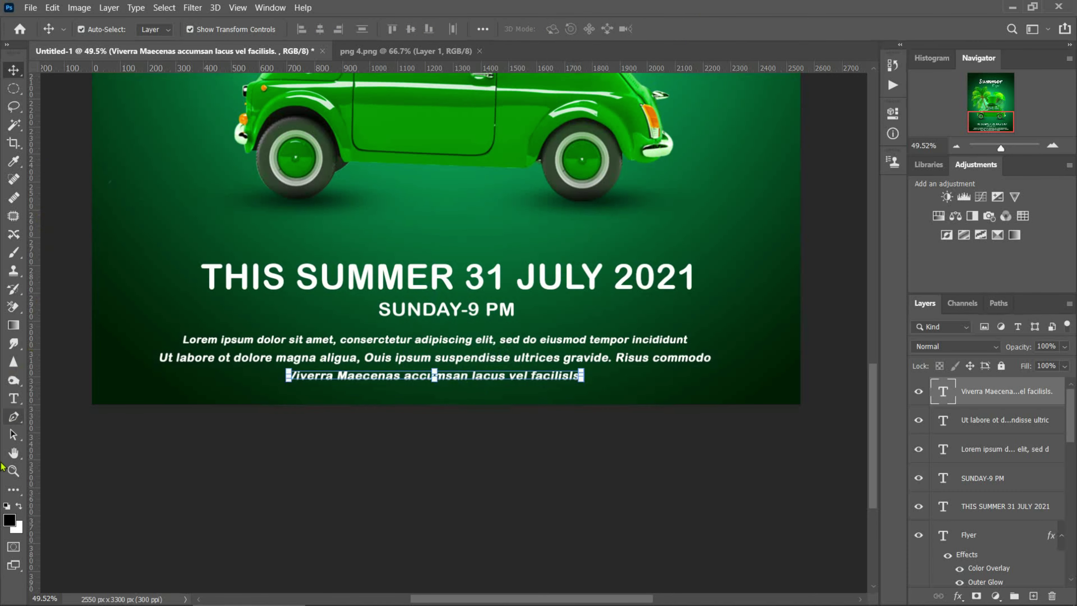
Fit the whole flyer on screen and zoom out to review the finished design.
left_click(13, 471)
right_click(389, 279)
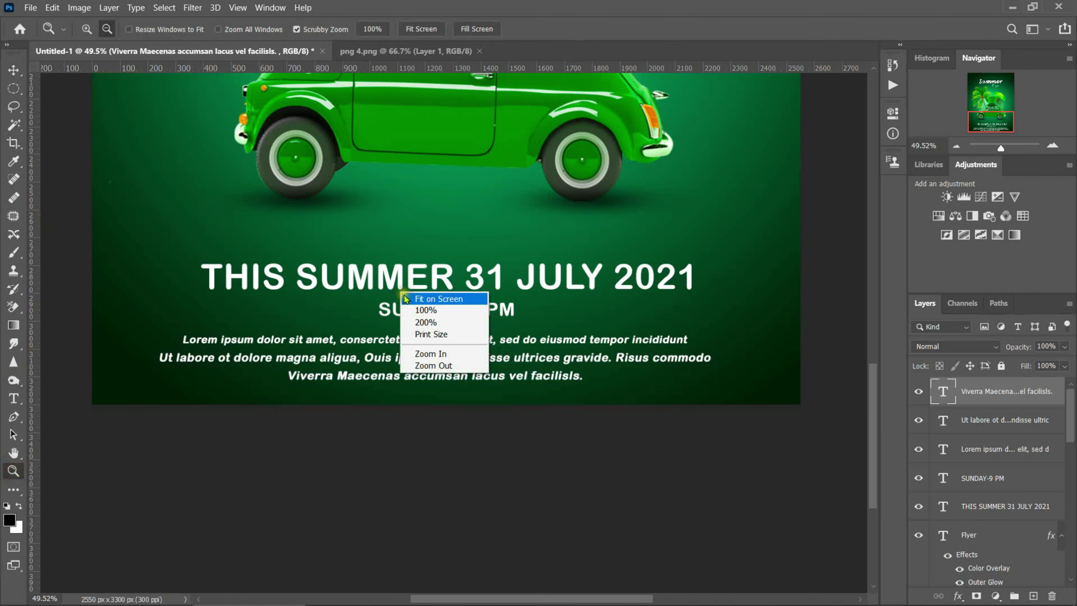
left_click(404, 286)
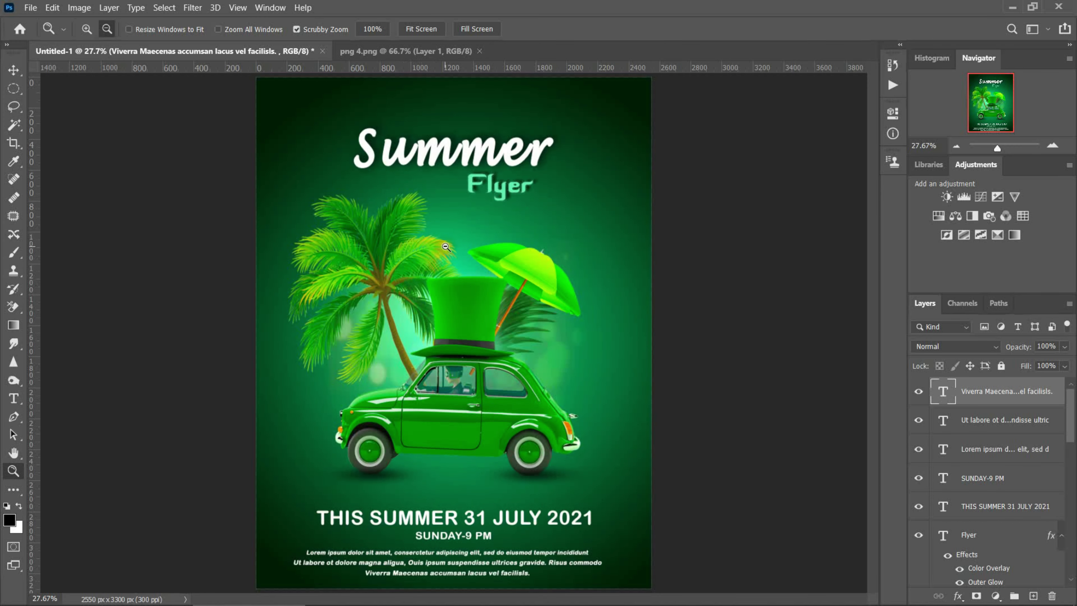
mouse_move(509, 229)
left_mouse_down()
mouse_move(474, 255)
mouse_move(531, 264)
mouse_move(483, 286)
left_mouse_up()
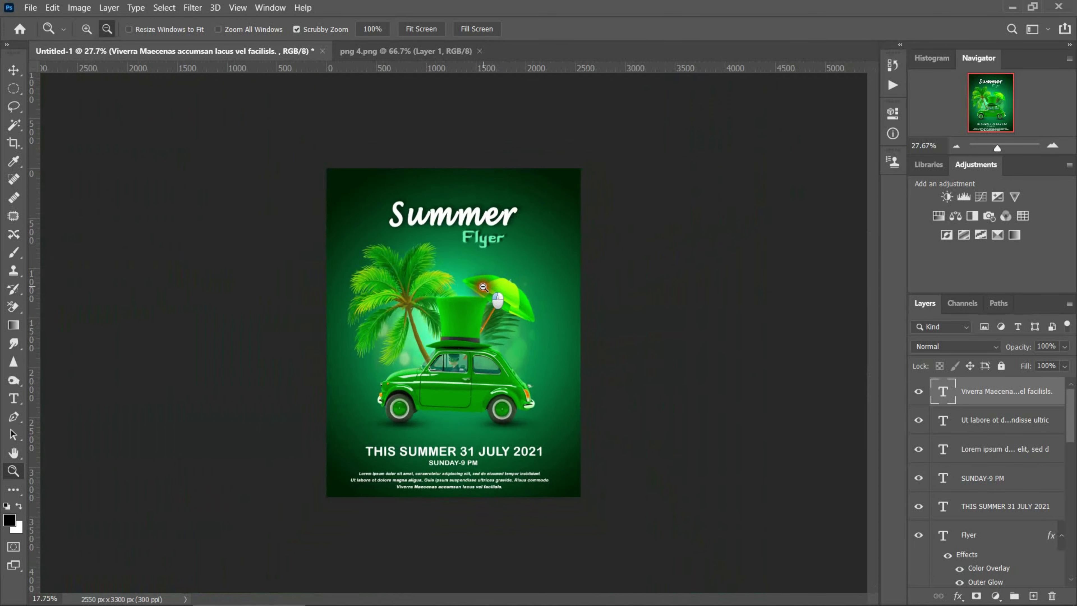